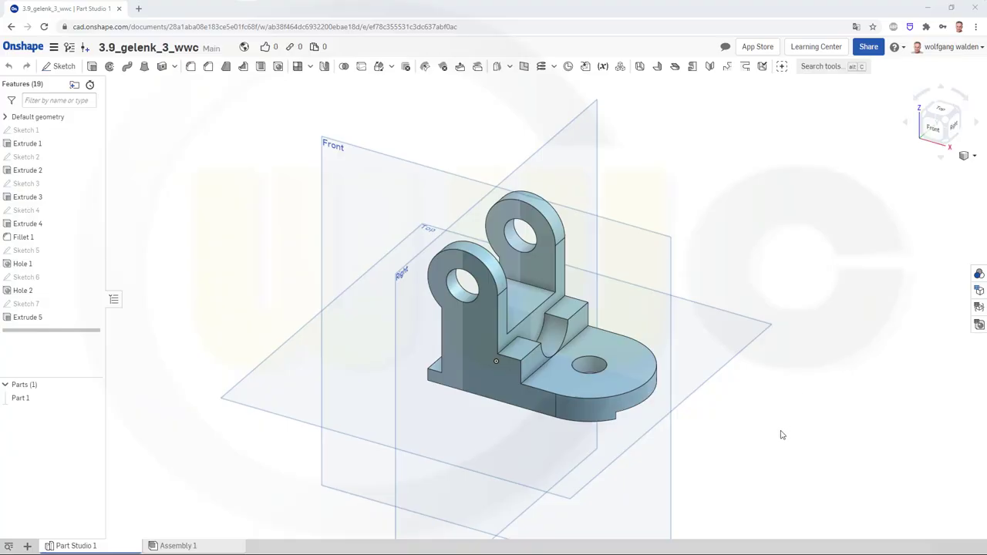
Orbit the finished hinge bracket to inspect it, ending with a look onto its end.
mouse_move(777, 434)
right_down()
mouse_move(820, 443)
mouse_move(784, 410)
mouse_move(767, 346)
mouse_move(766, 400)
mouse_move(749, 447)
mouse_move(725, 454)
mouse_move(718, 439)
mouse_move(797, 381)
mouse_move(663, 359)
mouse_move(646, 330)
mouse_move(735, 339)
mouse_move(764, 315)
mouse_move(753, 357)
right_up()
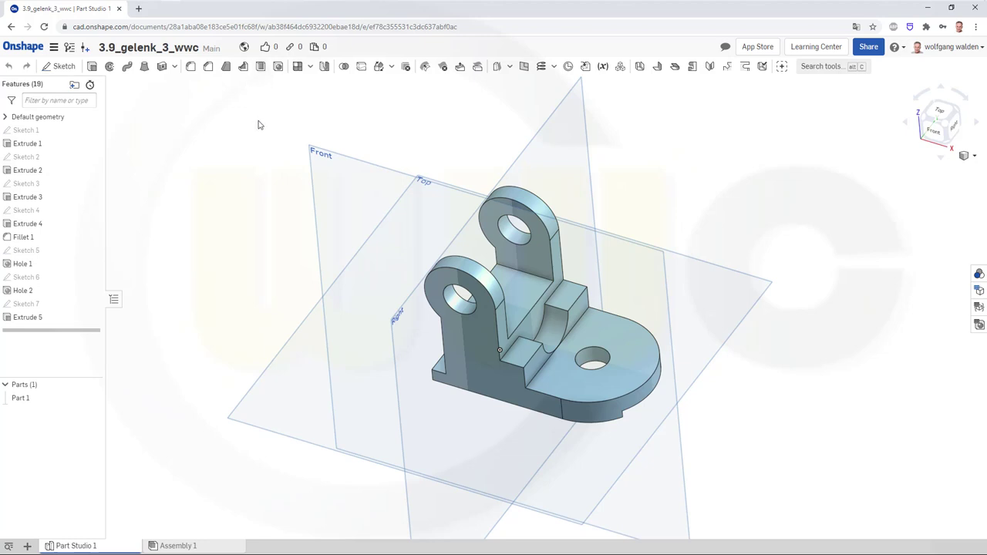
mouse_move(286, 245)
right_down()
mouse_move(276, 194)
mouse_move(244, 223)
mouse_move(240, 249)
mouse_move(218, 243)
mouse_move(214, 219)
mouse_move(316, 192)
mouse_move(249, 213)
mouse_move(321, 249)
right_up()
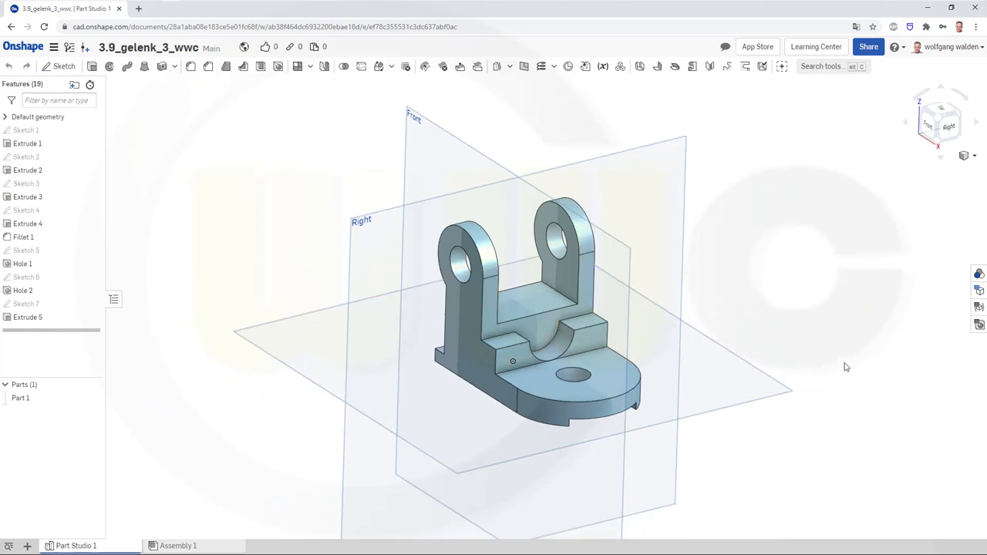
Start a new sketch on the Front plane, viewed normal to it.
click(63, 67)
click(475, 173)
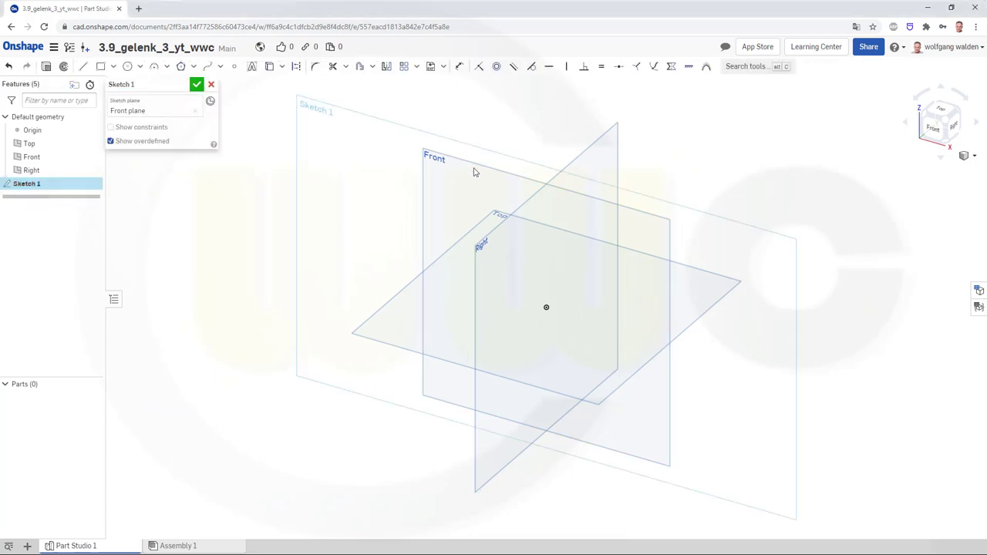
click(932, 130)
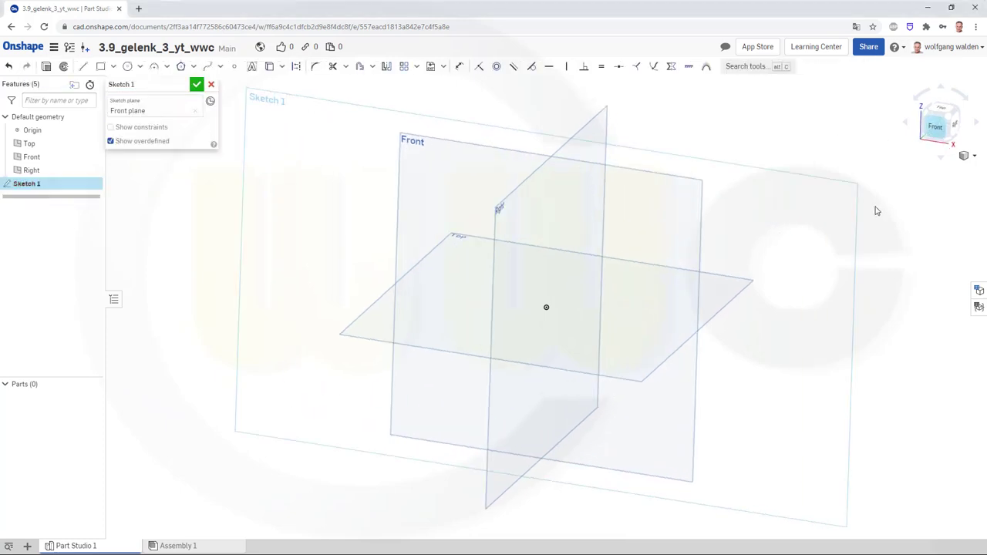
click(83, 67)
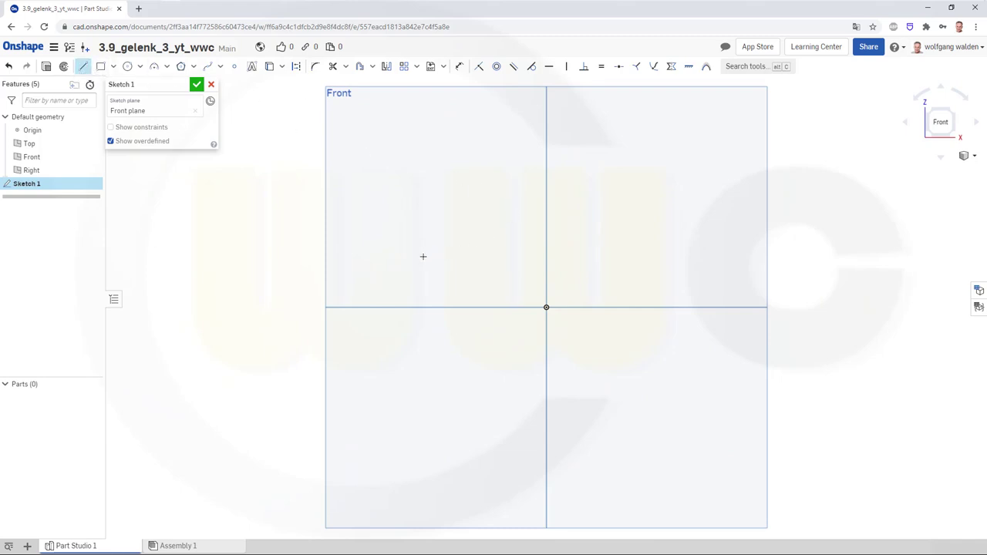
Draw the closed stepped outline: bottom edge, two right steps, tall upright, and left ledge.
click(447, 296)
click(692, 296)
click(686, 264)
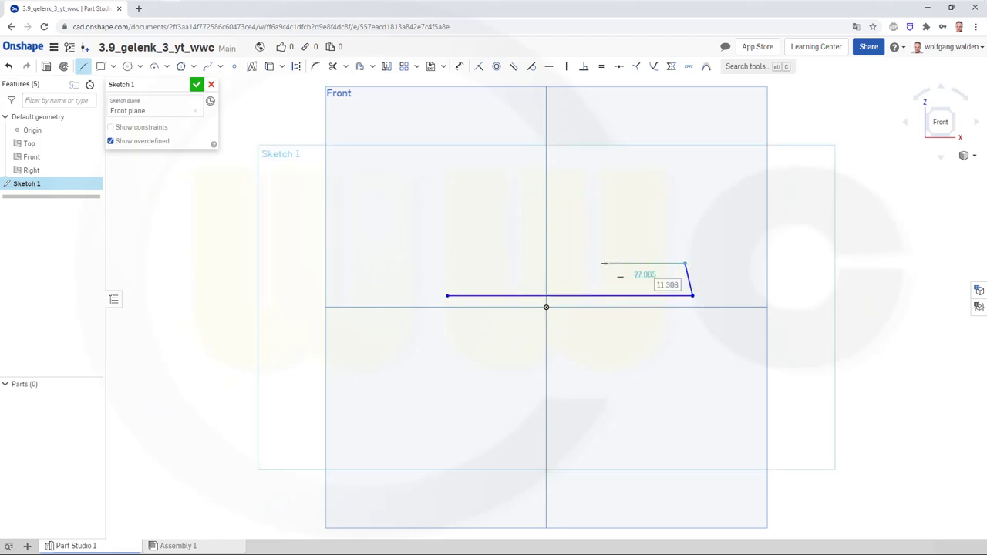
click(620, 263)
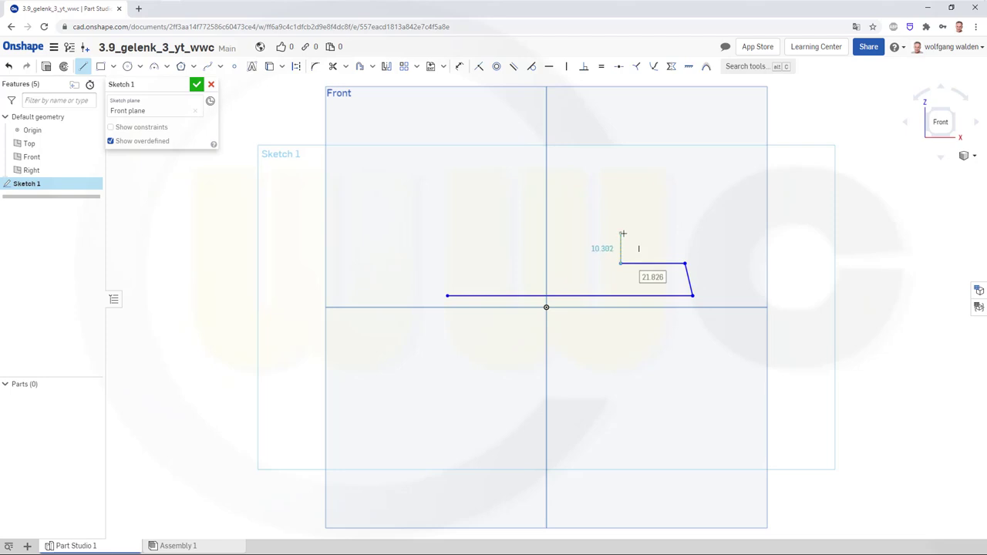
click(621, 232)
click(562, 232)
click(562, 157)
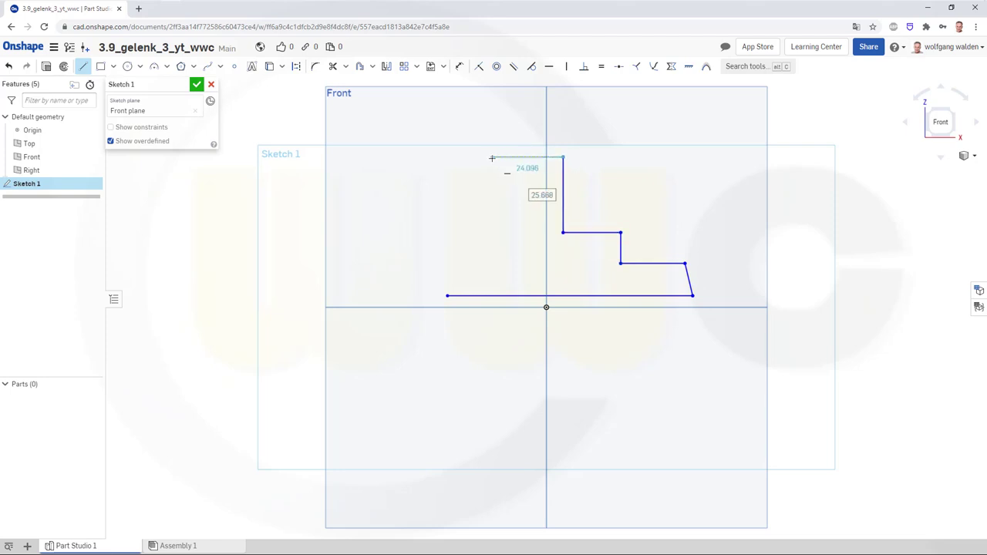
click(491, 157)
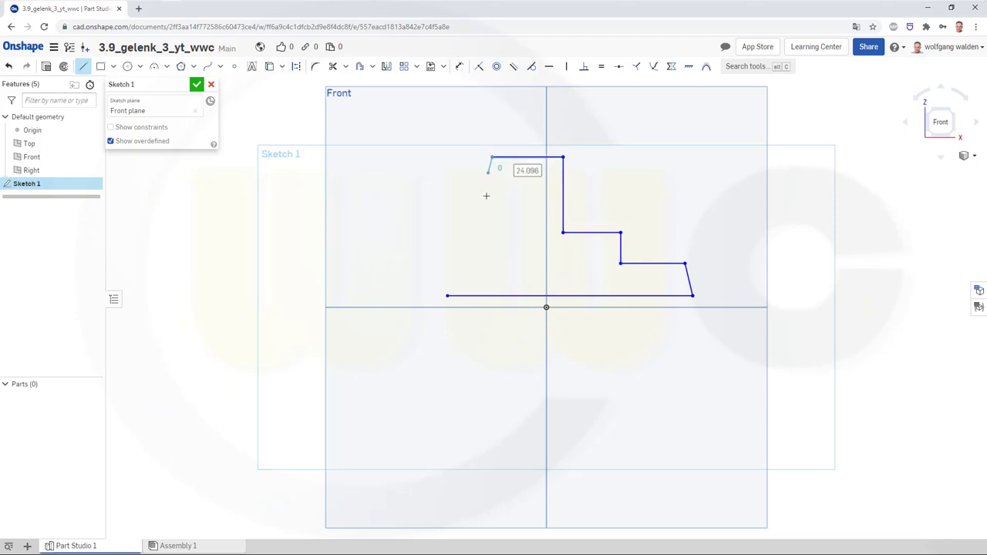
click(491, 272)
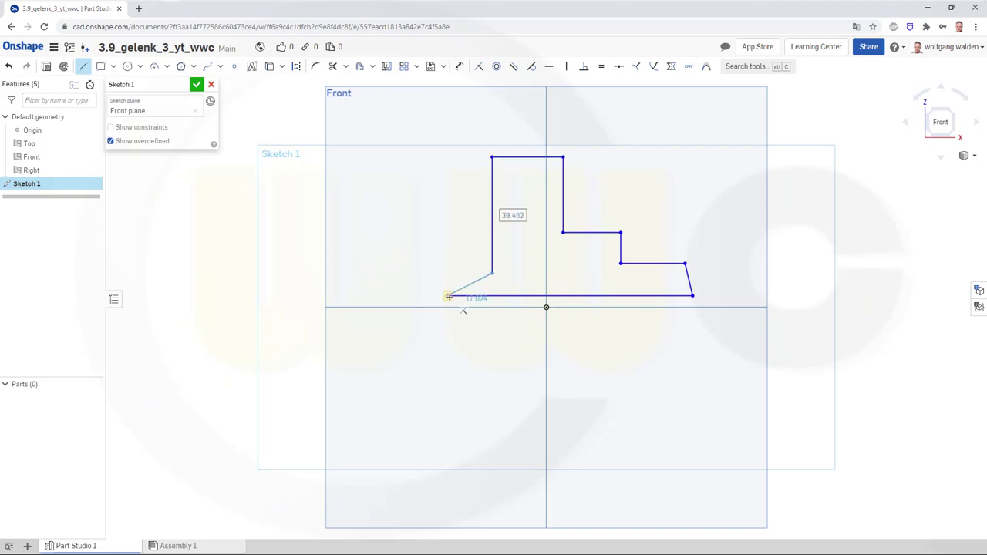
click(446, 273)
click(448, 295)
key(Escape)
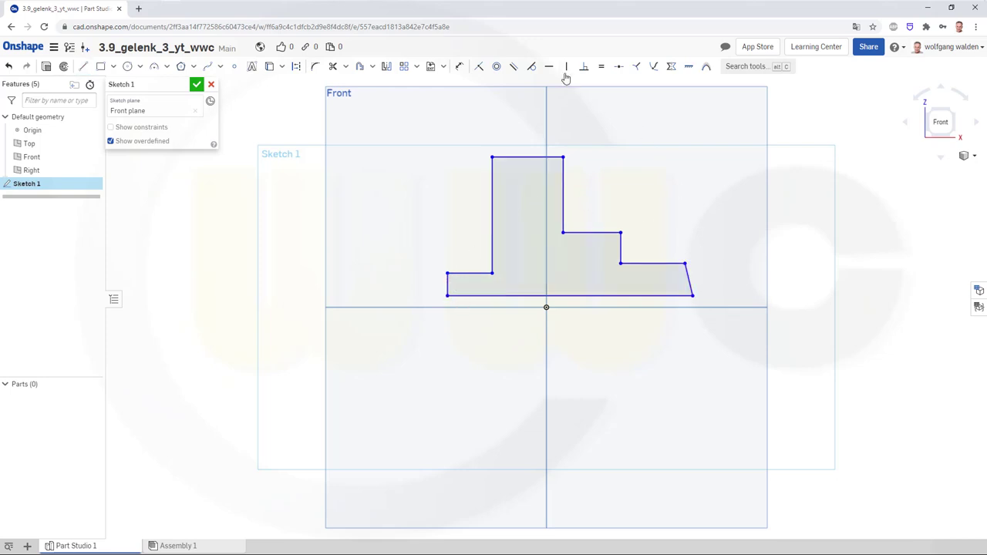
key(v)
Make the slanted right edge vertical and dimension the left ledge height to 5 mm.
click(688, 274)
key(Escape)
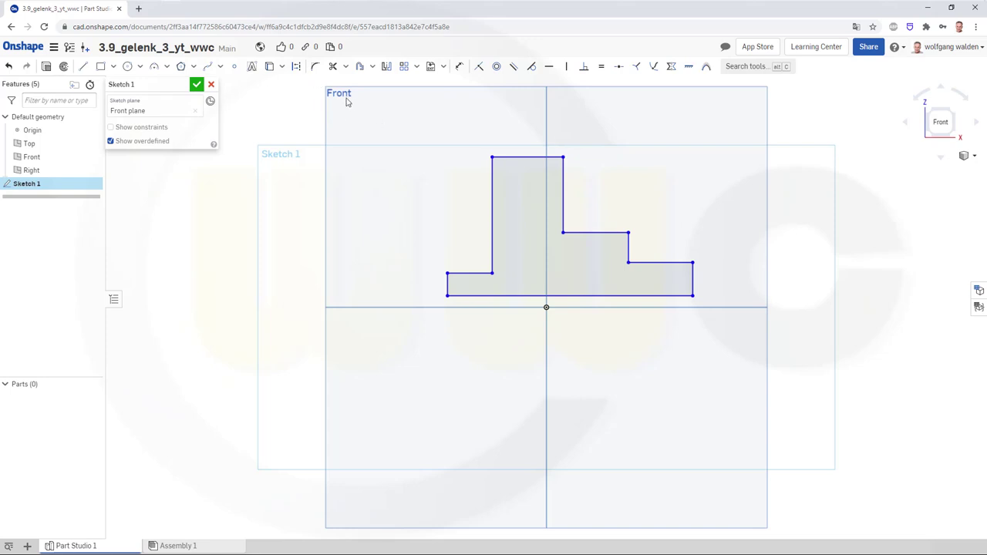
click(460, 67)
click(466, 273)
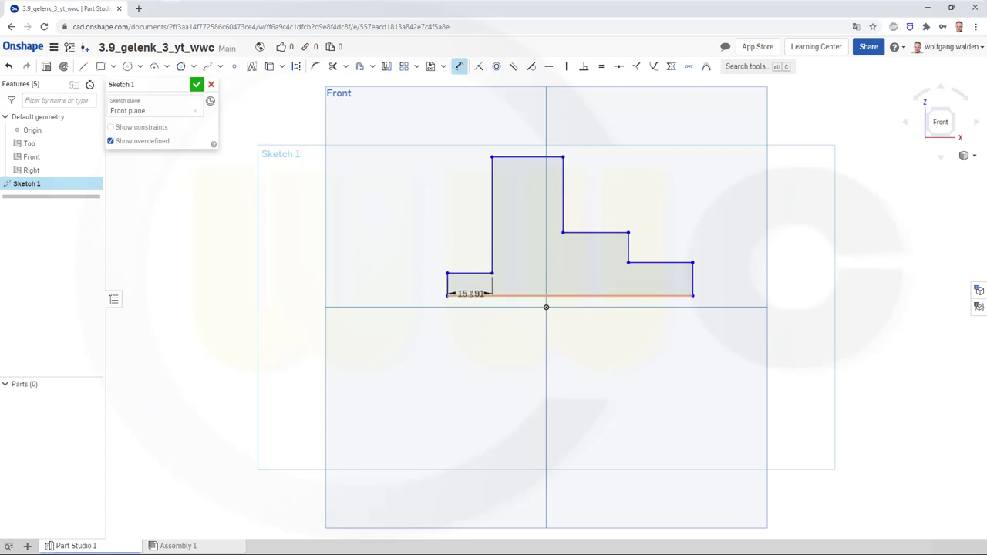
click(463, 295)
click(414, 283)
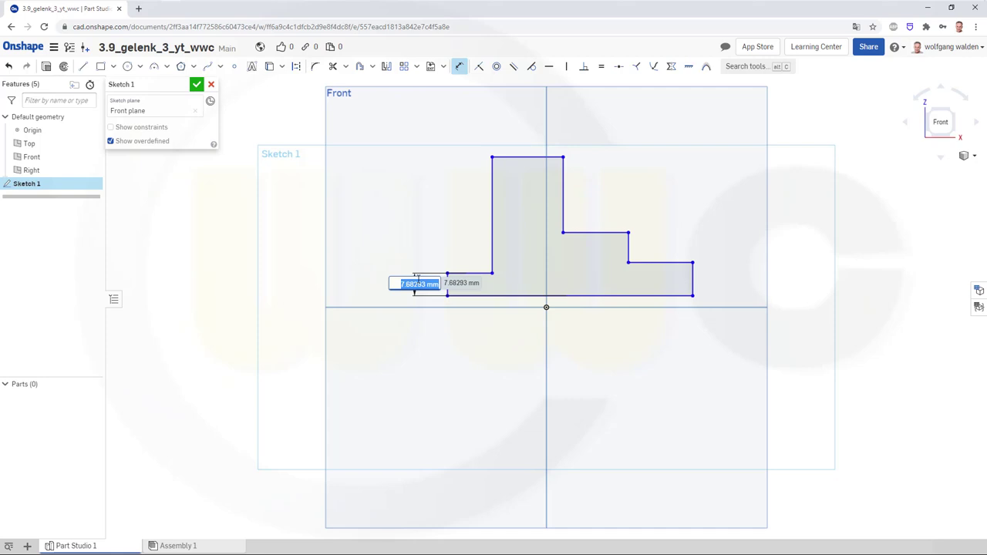
text(5)
key(Return)
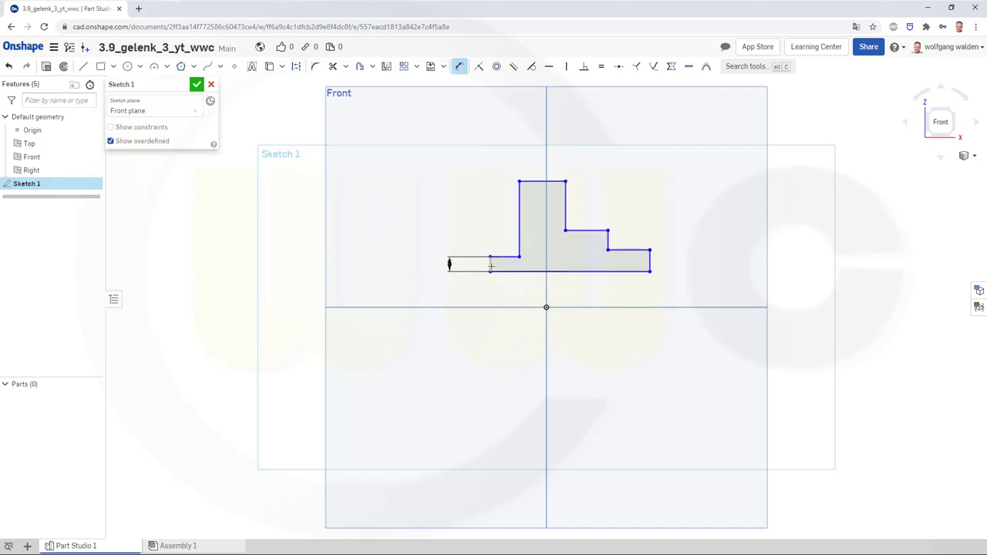
Dimension the overall width to 80 mm and the right step height to 10 mm.
click(489, 264)
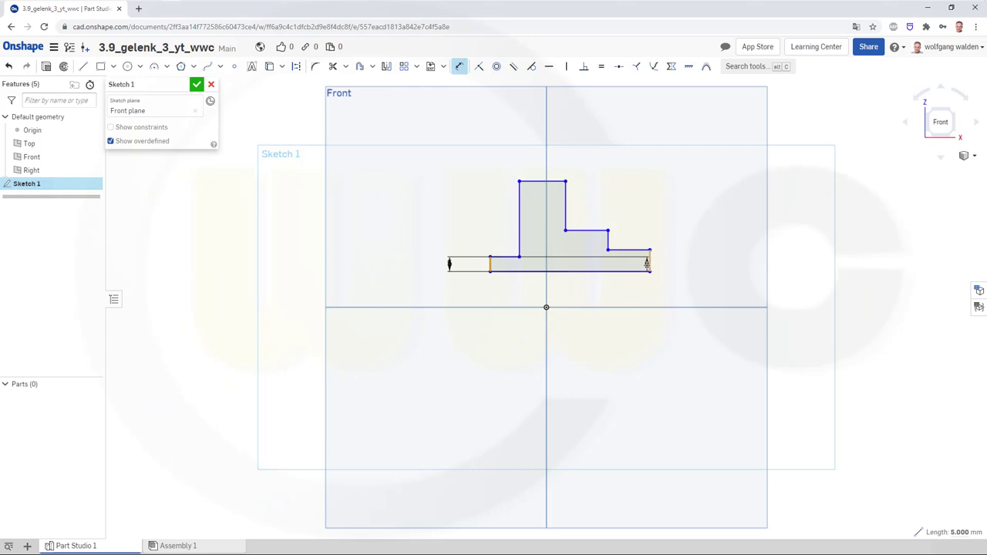
click(647, 264)
click(619, 290)
text(80)
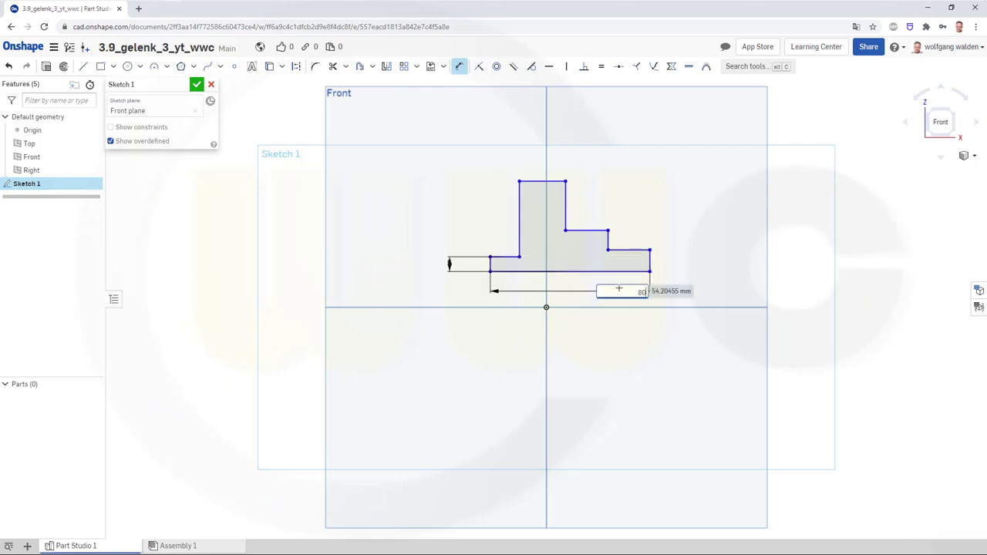
key(Return)
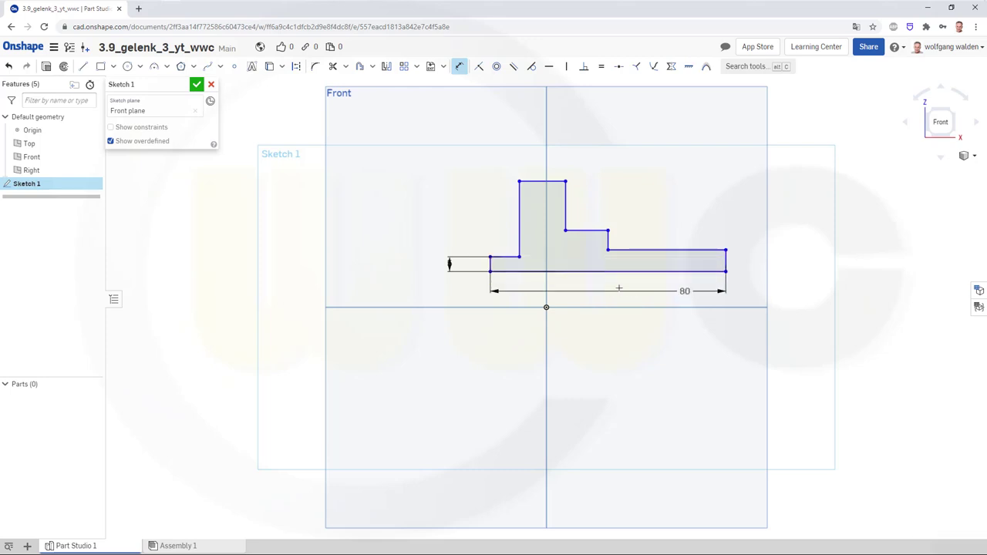
click(687, 254)
click(698, 271)
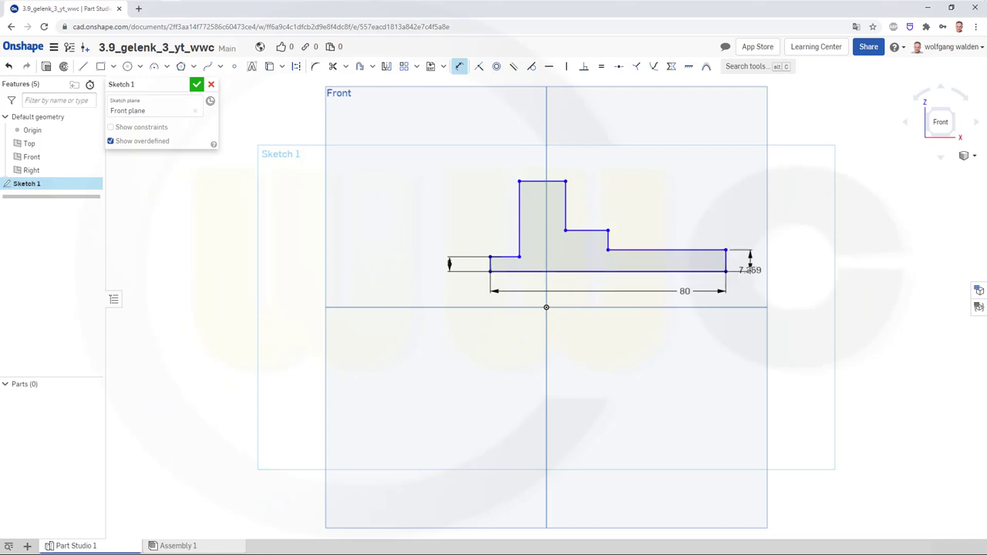
click(749, 265)
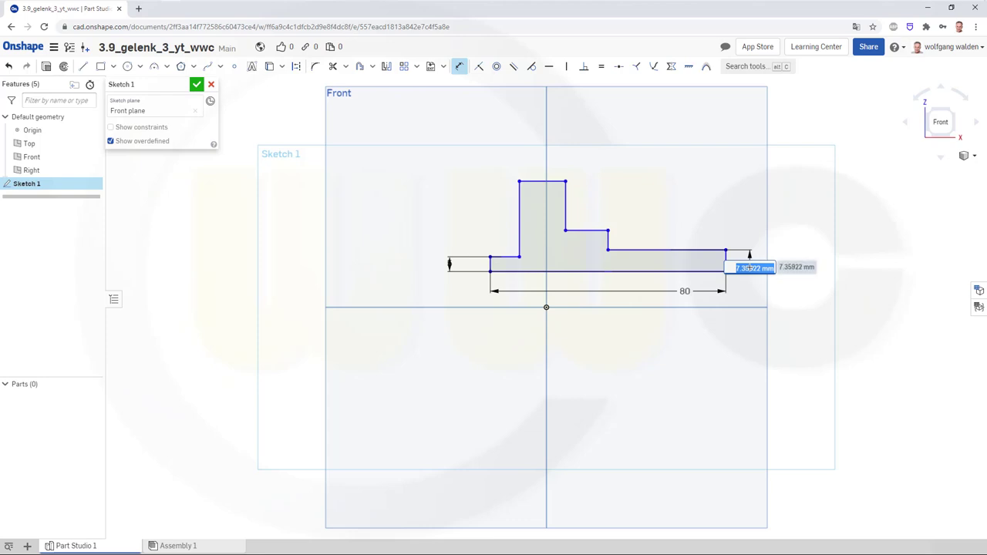
key(Return)
text(10)
key(Return)
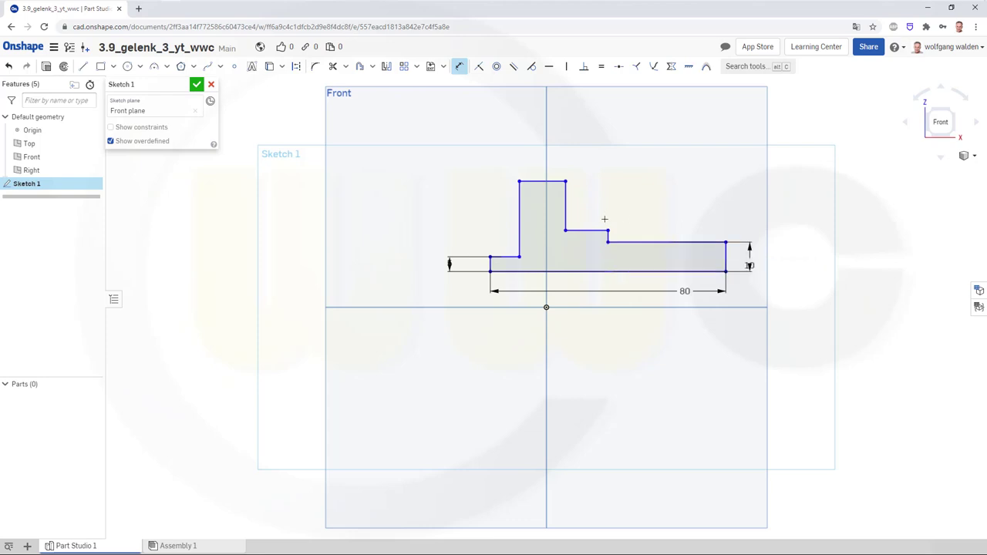
Set the rise between the two steps to 10 mm and the overall height to 45 mm.
click(594, 230)
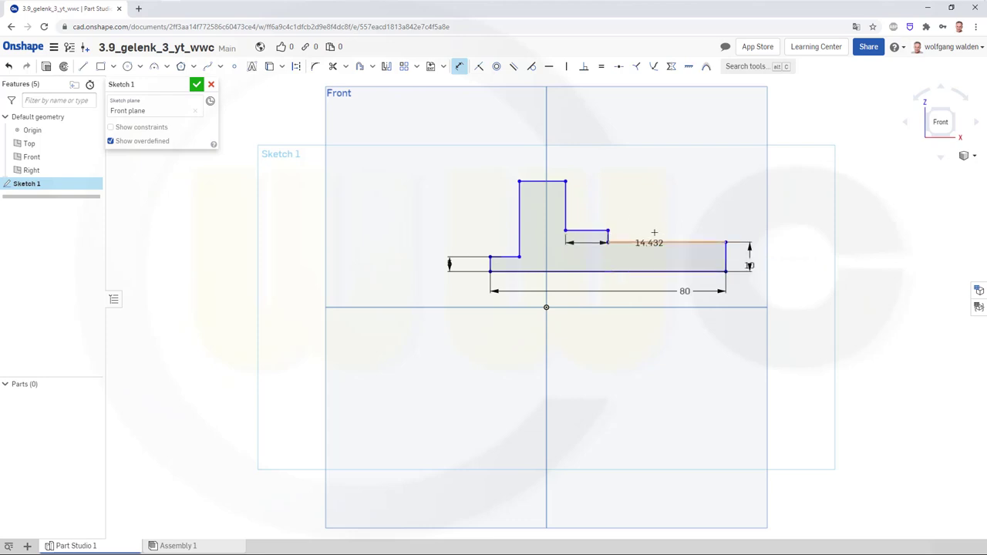
click(656, 229)
click(657, 230)
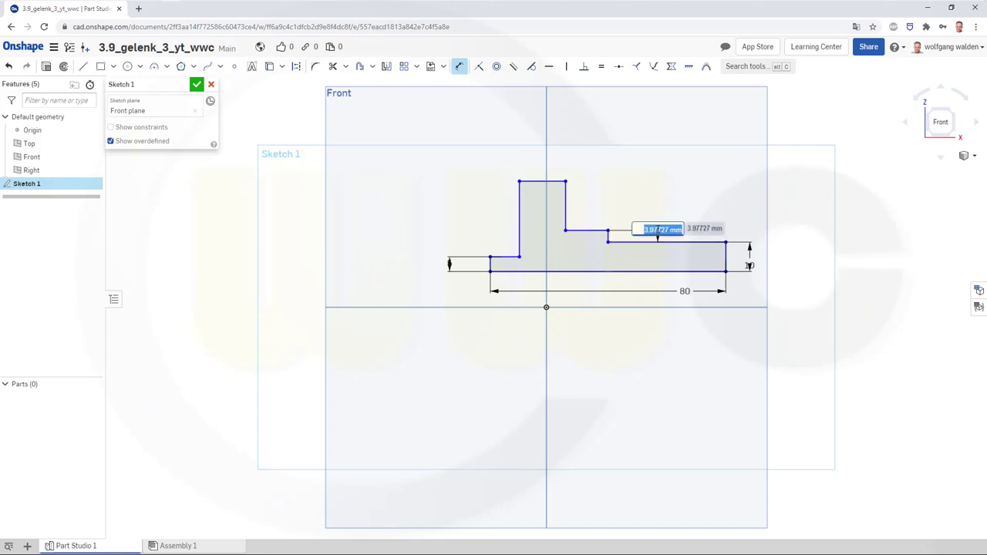
text(10)
key(Return)
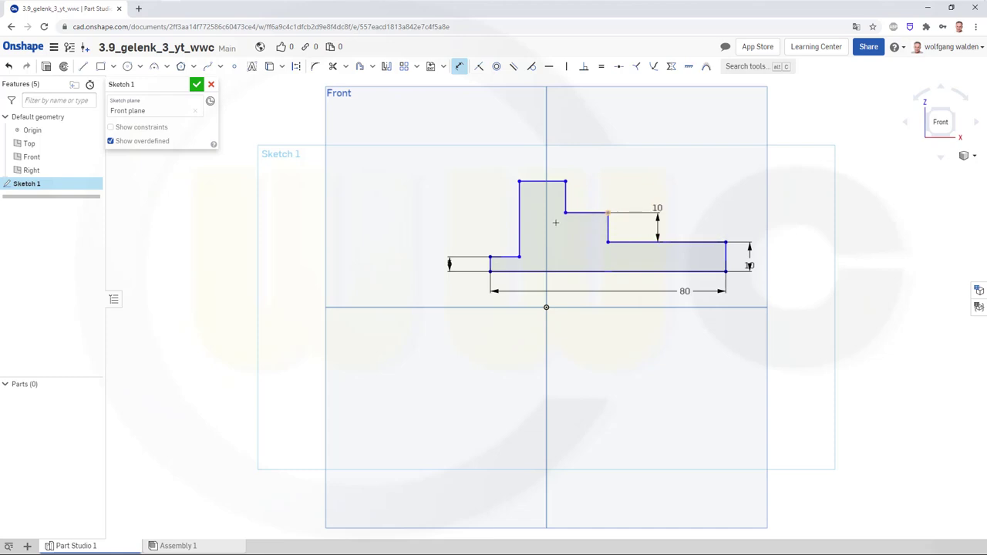
click(539, 181)
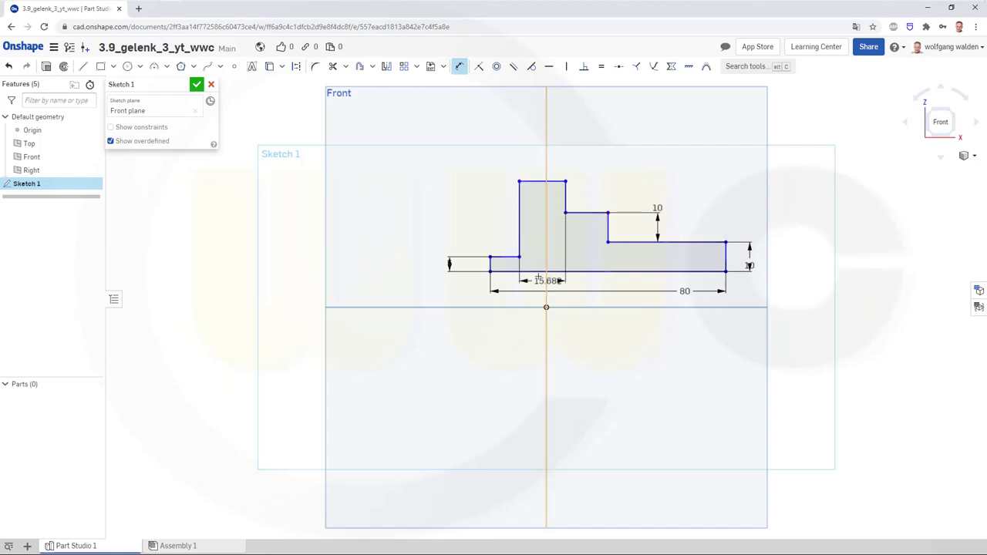
click(538, 271)
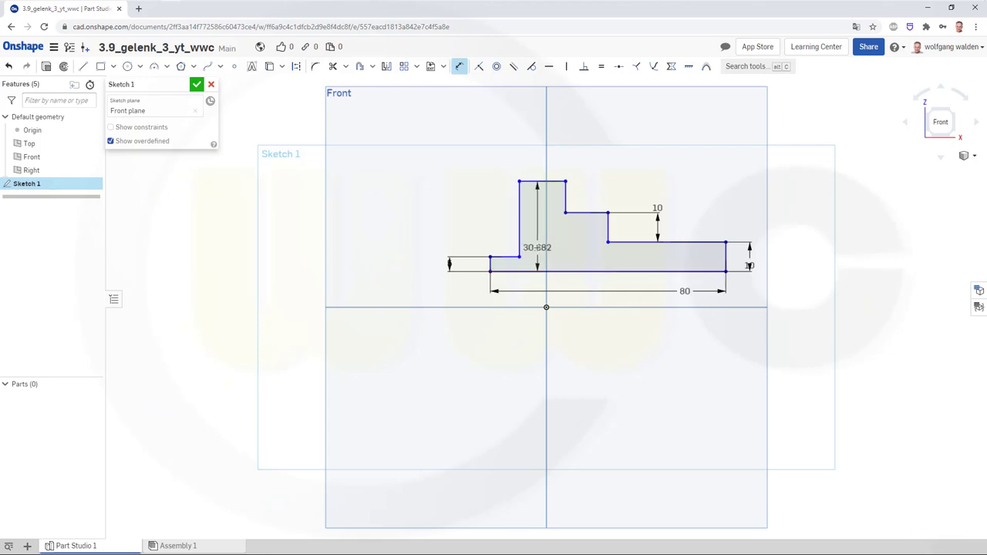
click(539, 248)
text(45)
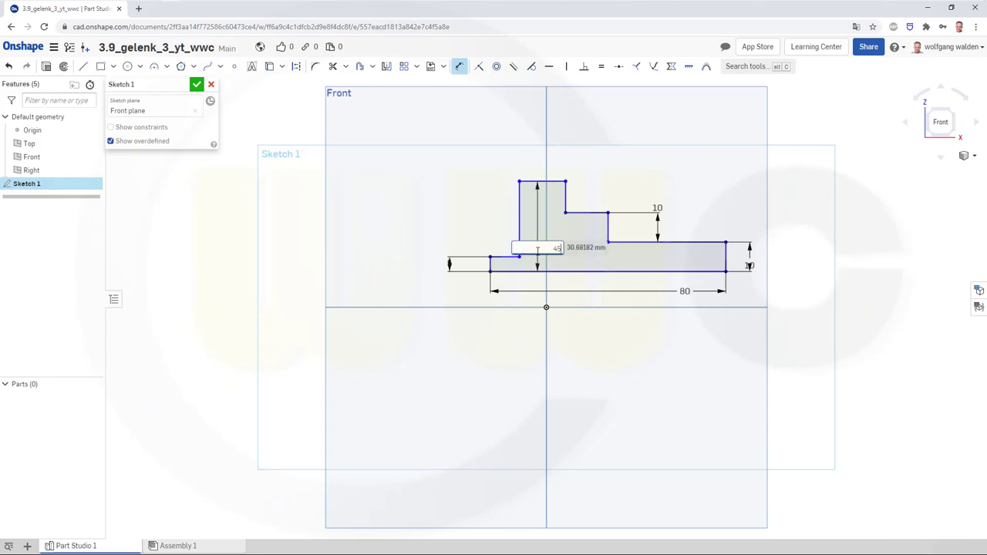
key(Return)
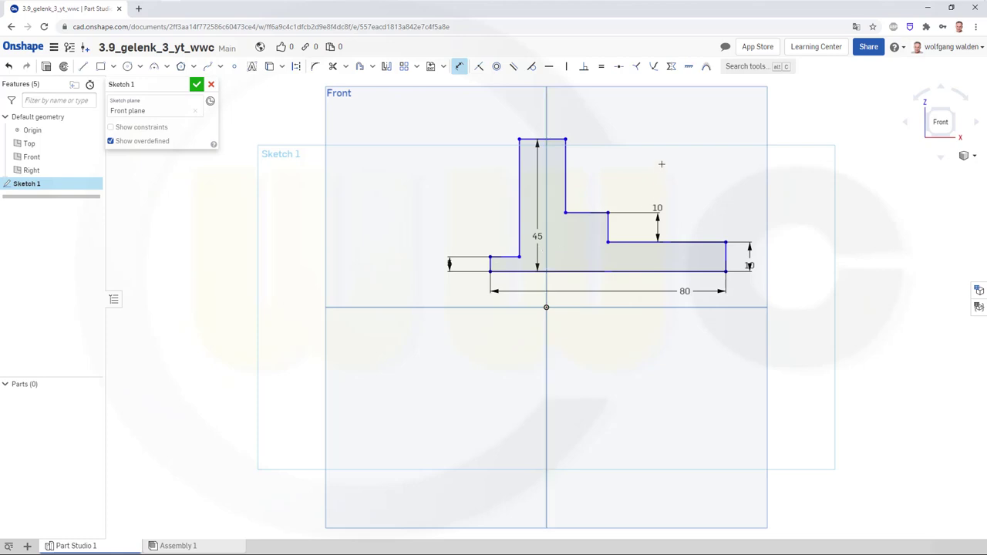
Dimension the left ledge width and set the upright's top width to 24 mm.
click(492, 264)
click(519, 220)
click(509, 221)
key(Return)
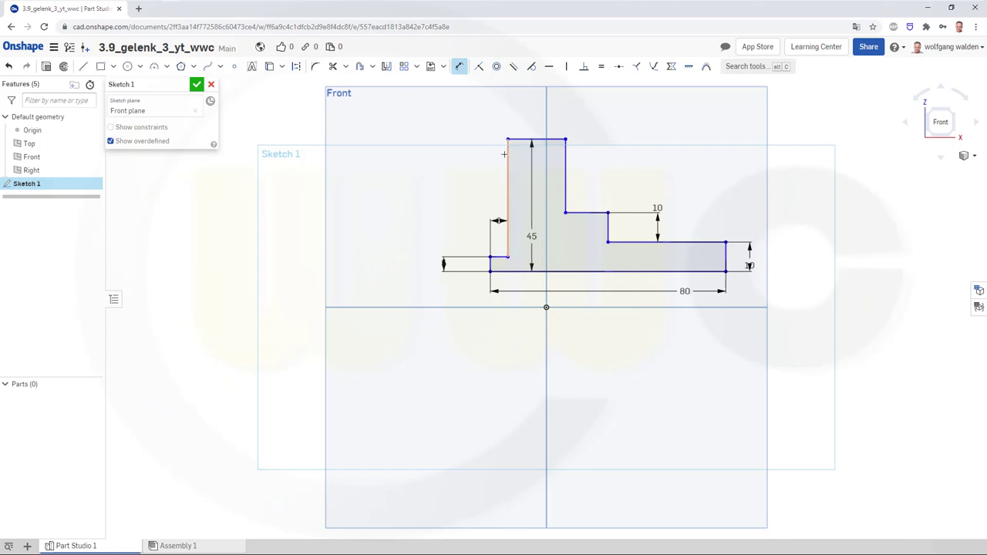
click(507, 174)
click(566, 162)
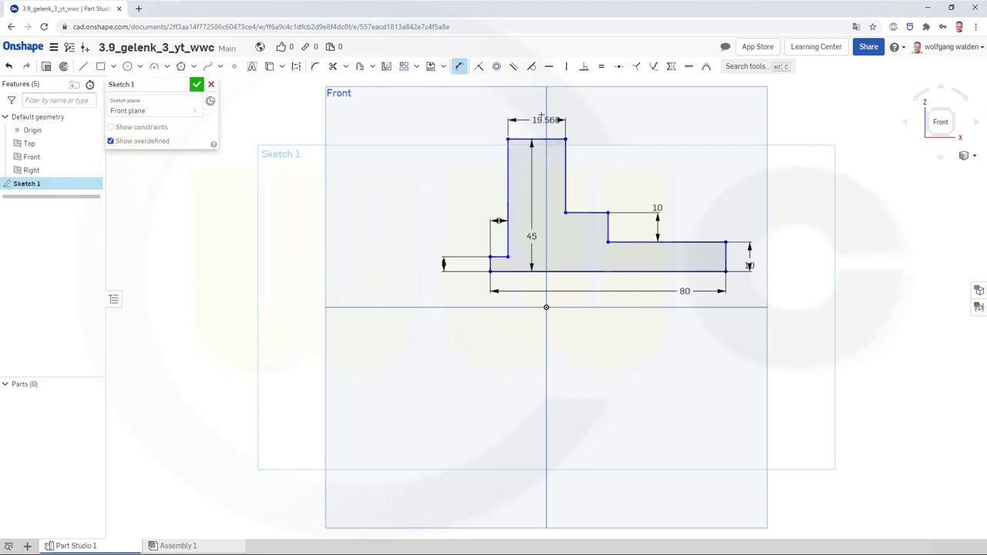
click(535, 113)
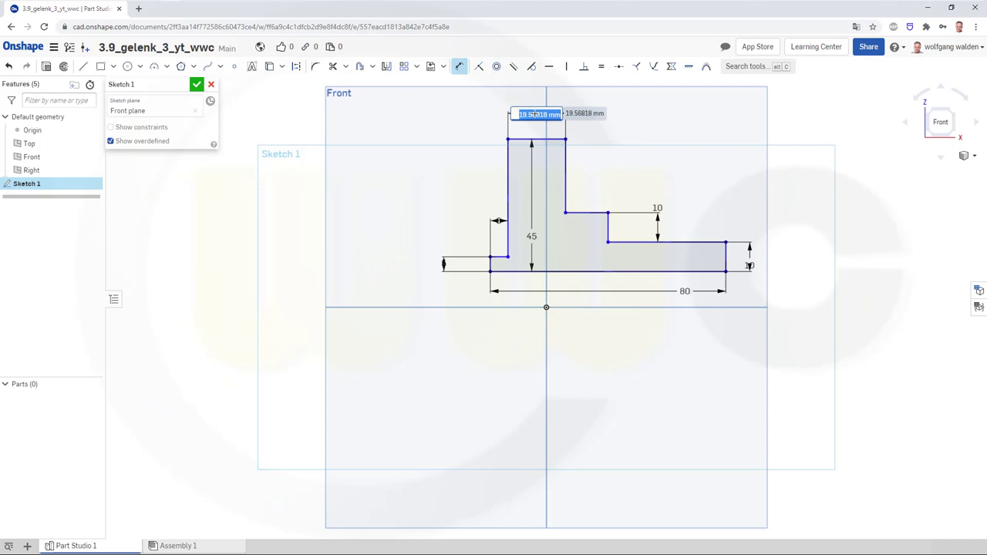
text(24)
key(Return)
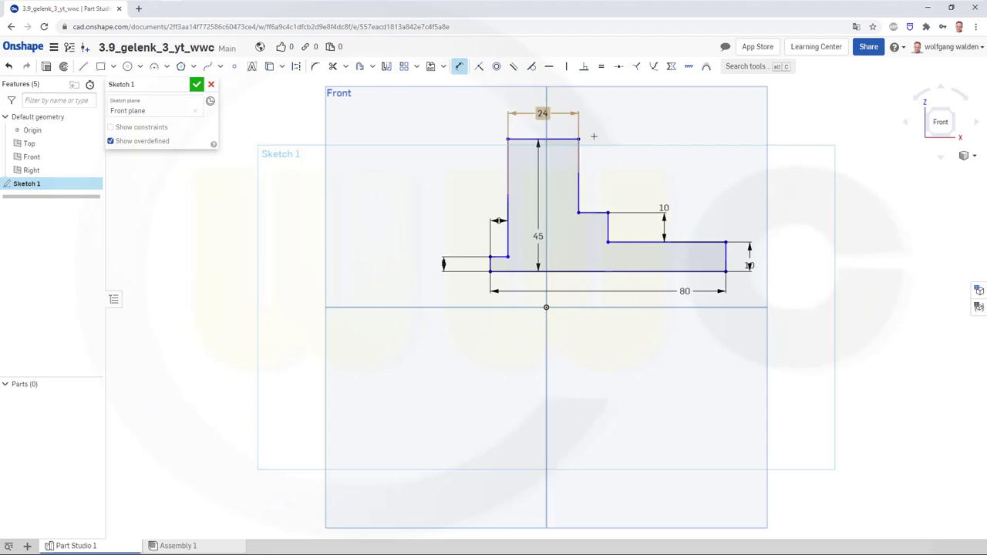
Set the width of the step beside the upright to 10 mm.
click(600, 181)
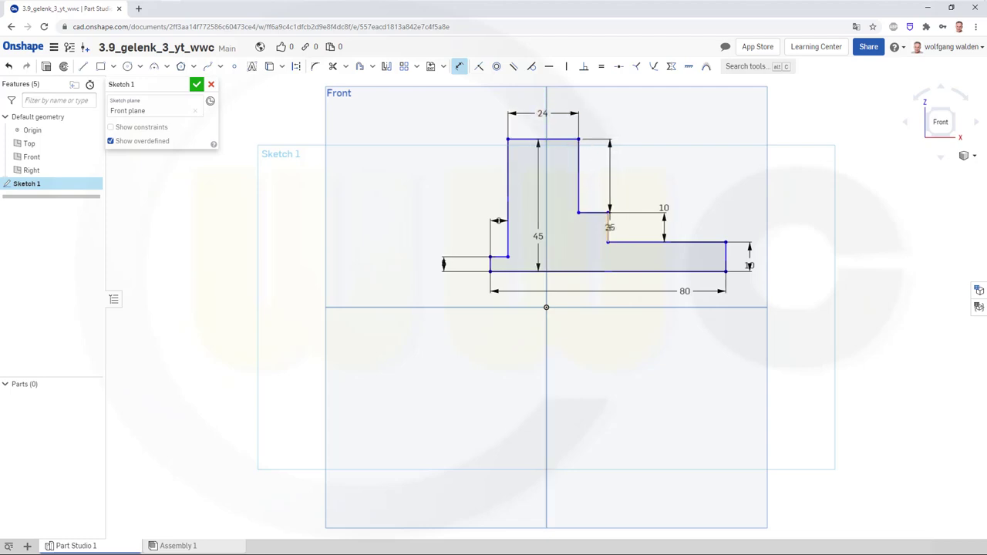
click(608, 227)
click(601, 182)
text(10)
key(Return)
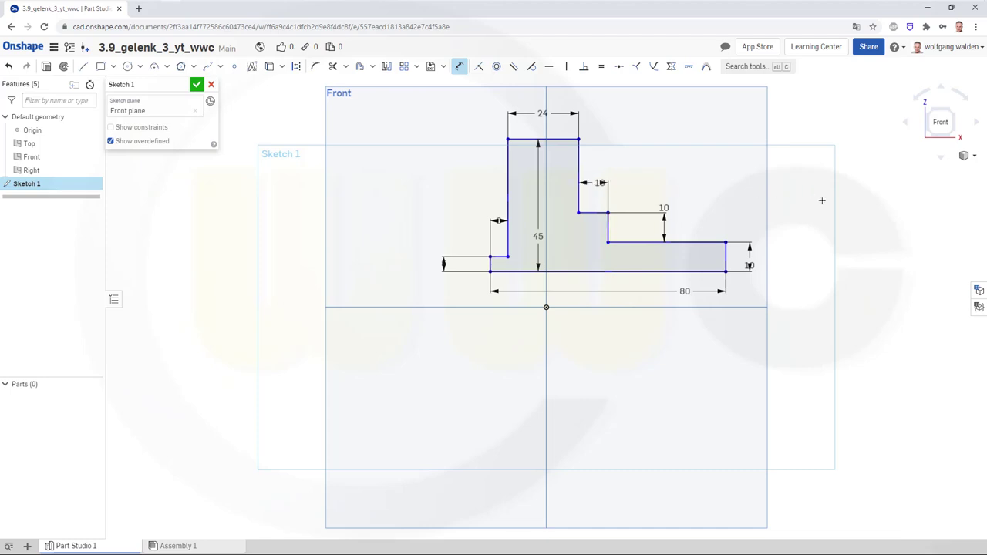
Make the profile's bottom edge coincident with the sketch origin.
key(Escape)
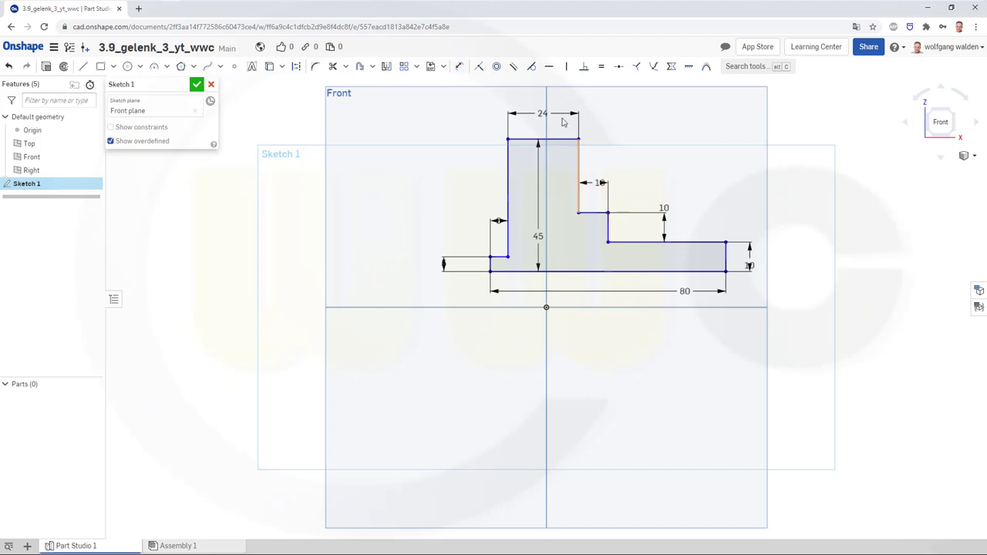
click(479, 66)
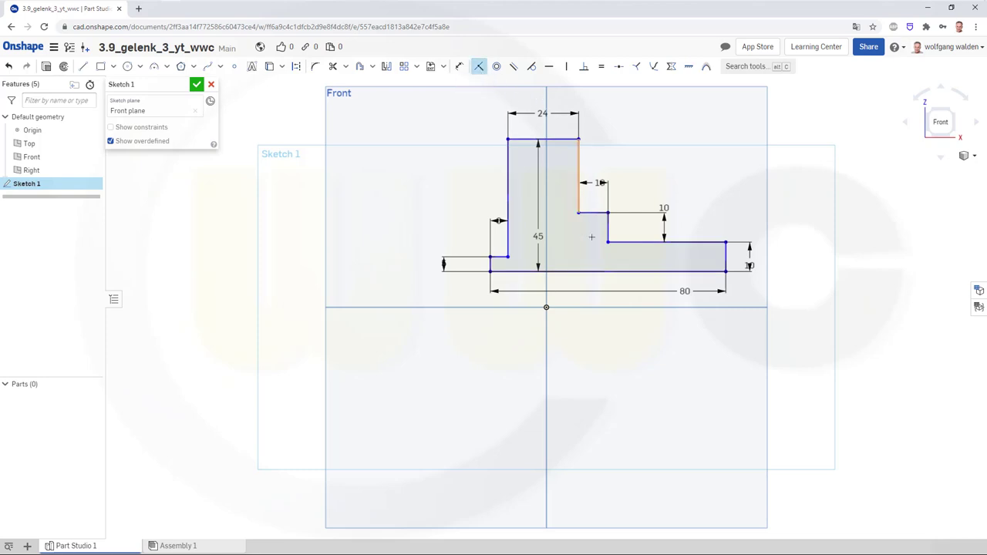
click(546, 307)
click(574, 270)
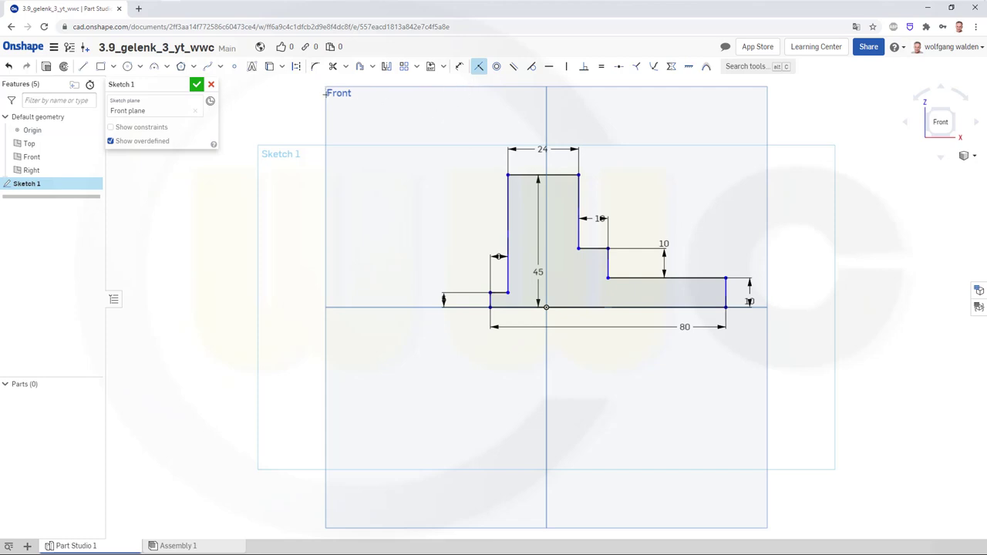
Dimension the profile's left edge 15 mm from the vertical axis.
click(459, 66)
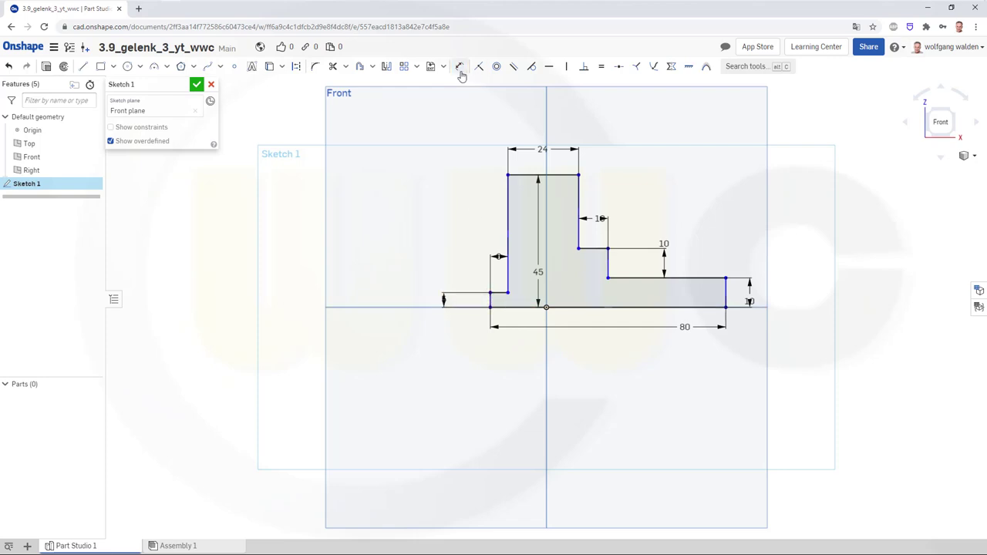
scroll(520, 324, up, 5)
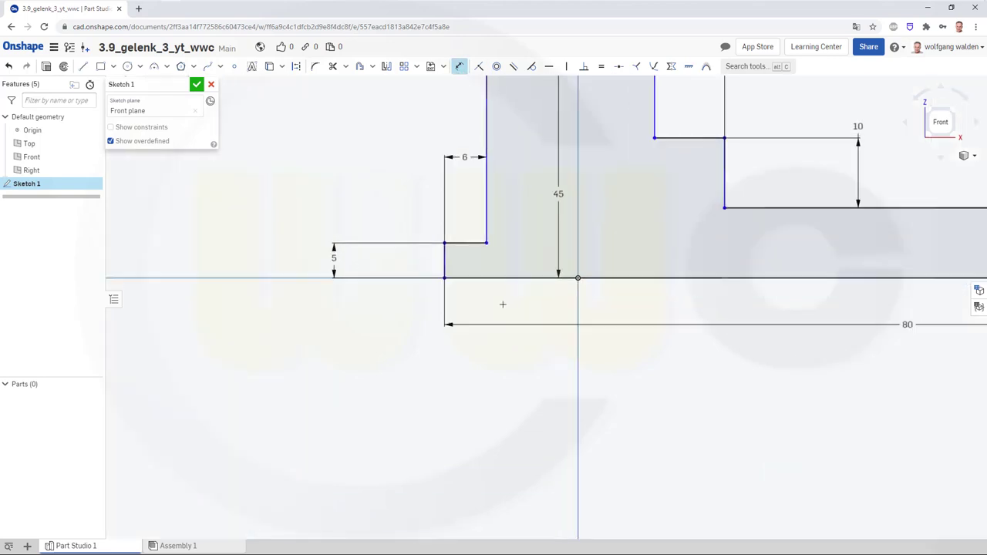
click(443, 260)
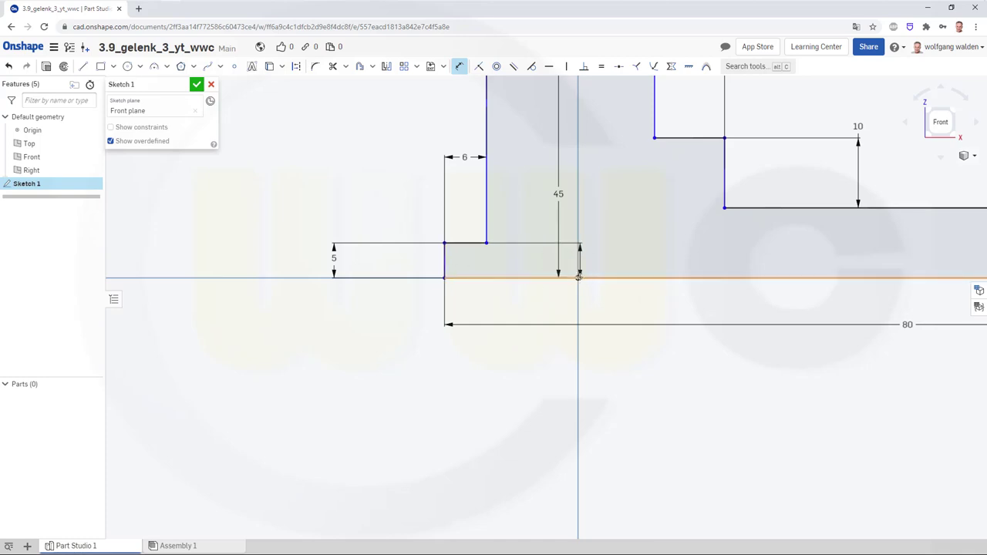
click(577, 274)
click(509, 355)
click(509, 355)
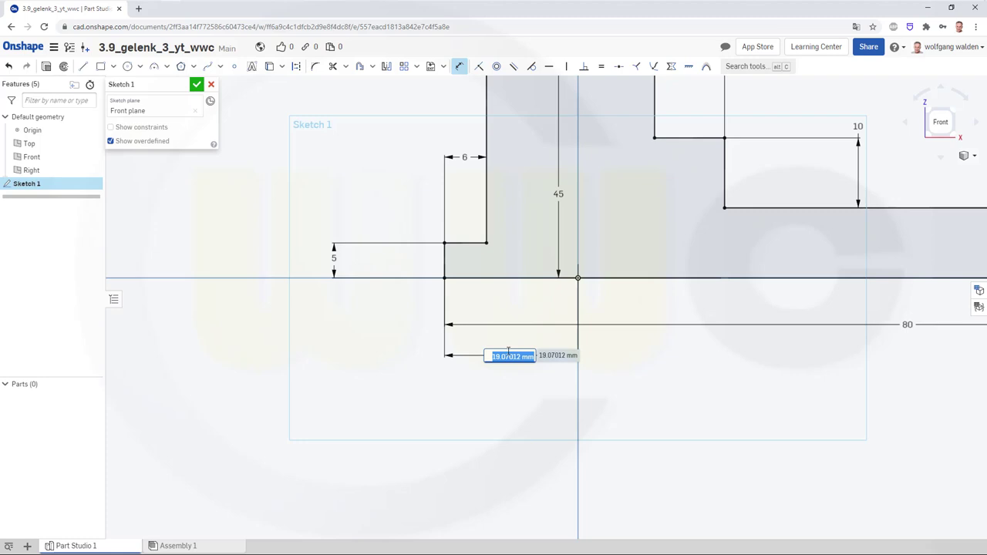
text(15)
key(Return)
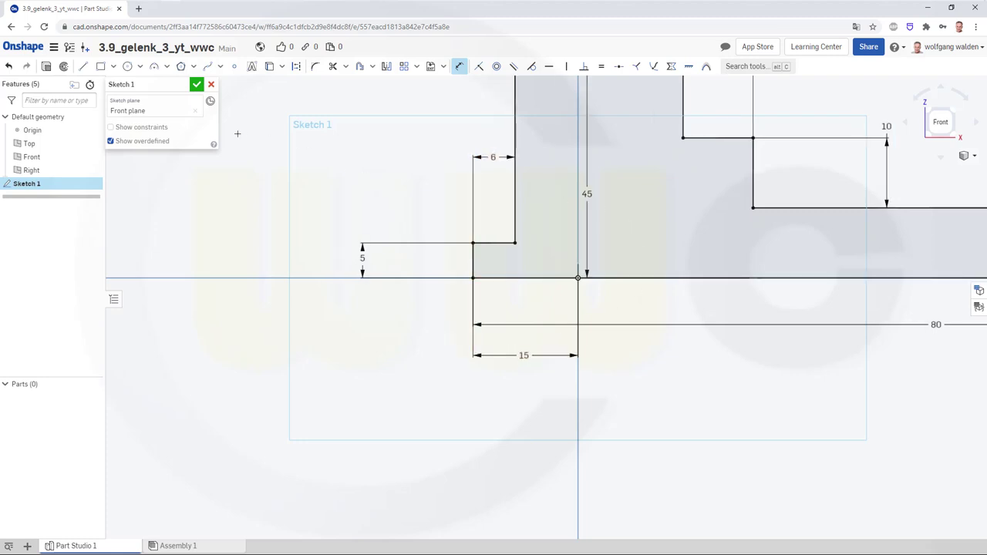
Close Sketch 1, orbit to check it in 3D, and reopen it for editing.
click(197, 84)
scroll(610, 224, up, 2)
scroll(675, 231, down, 4)
right_drag(716, 182, 829, 159)
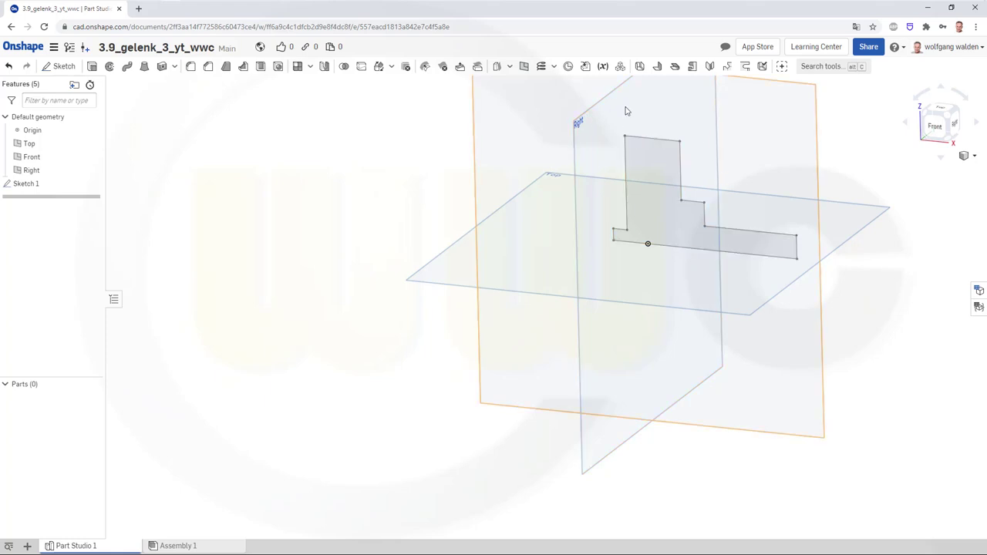
double_click(27, 184)
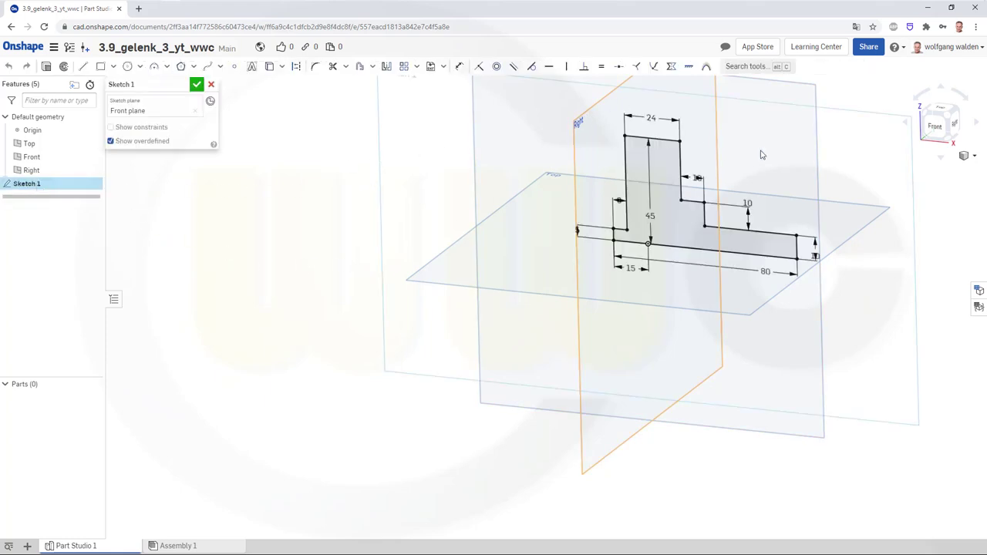
In the front view, draw a 30 mm diameter circle above the upright.
click(936, 128)
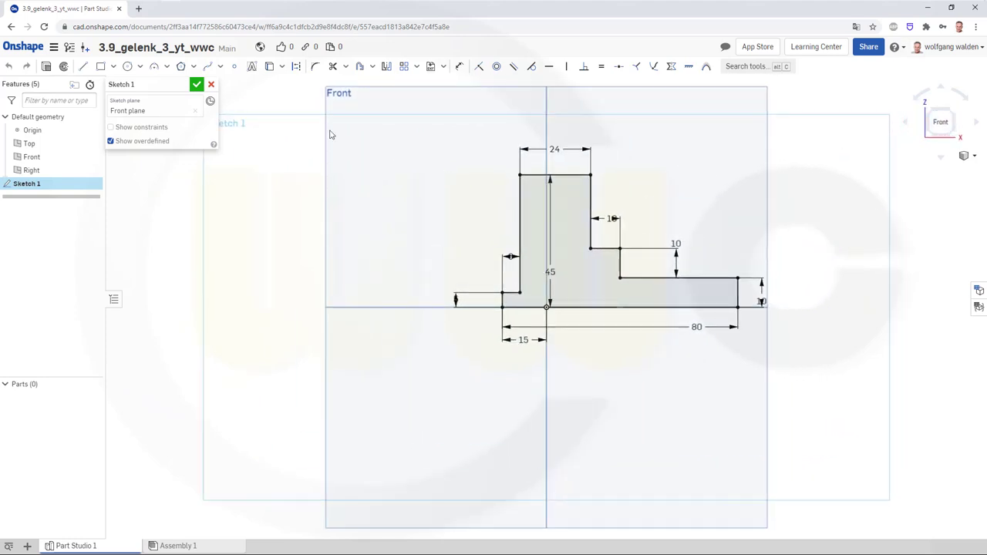
click(127, 66)
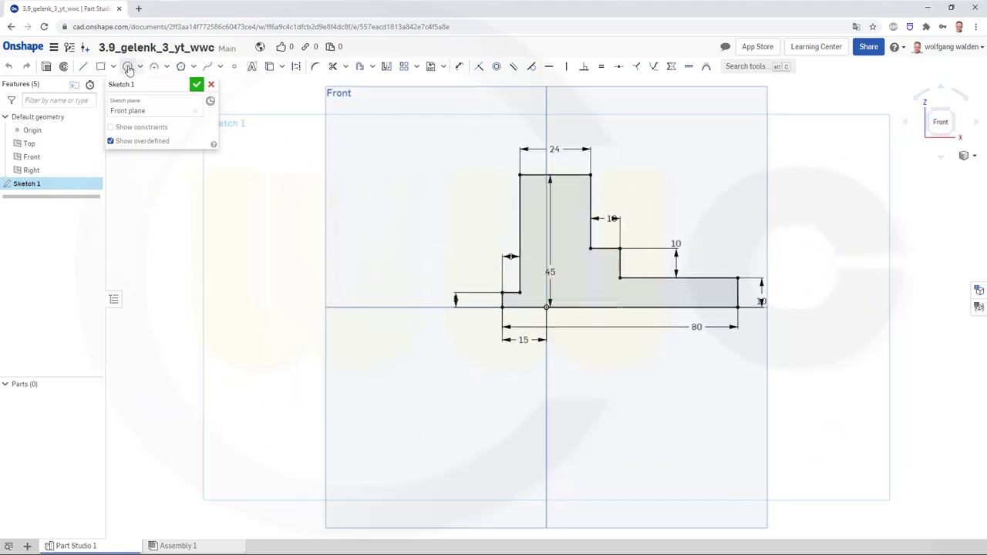
click(464, 149)
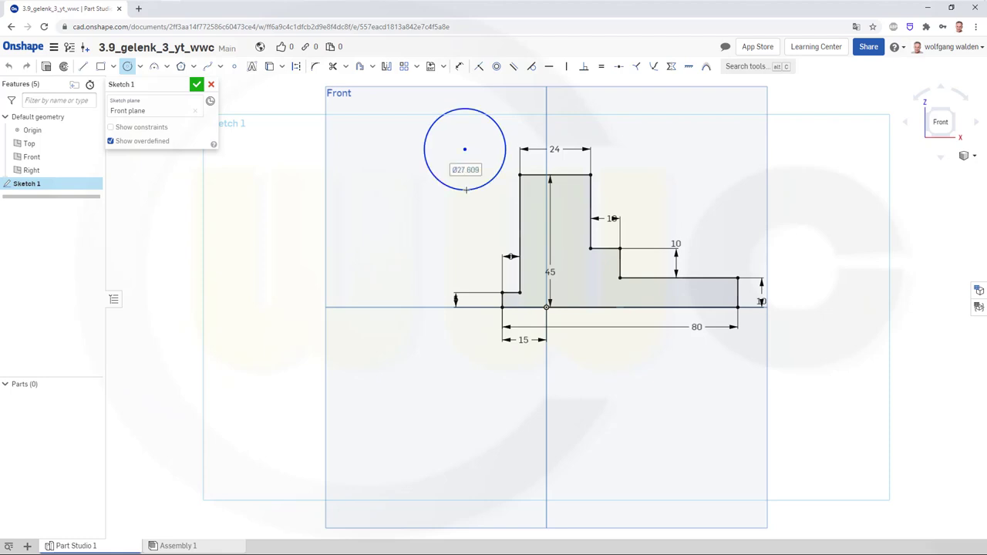
click(465, 190)
text(30)
key(Return)
key(Escape)
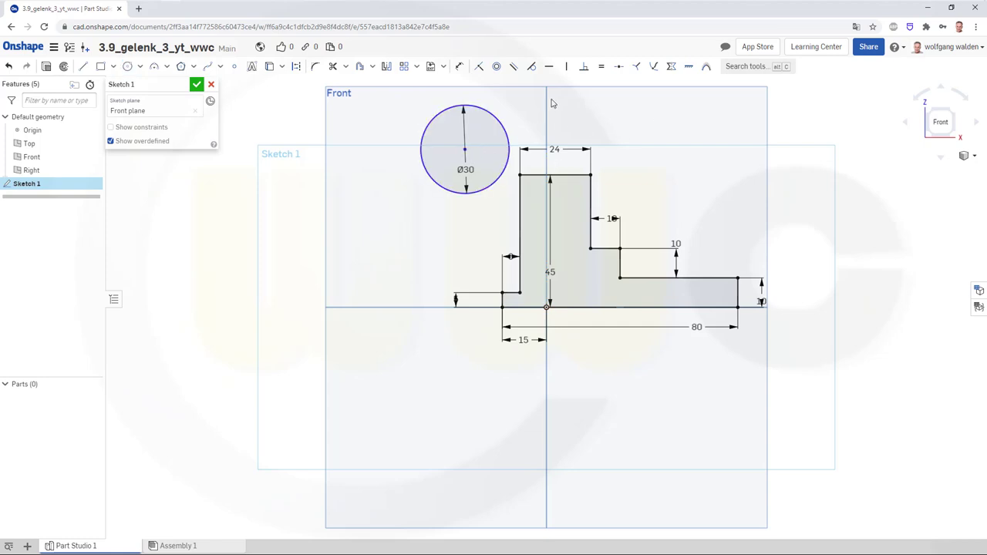
Constrain the circle's centre onto the upright's top edge and vertically above the origin.
click(479, 66)
click(465, 151)
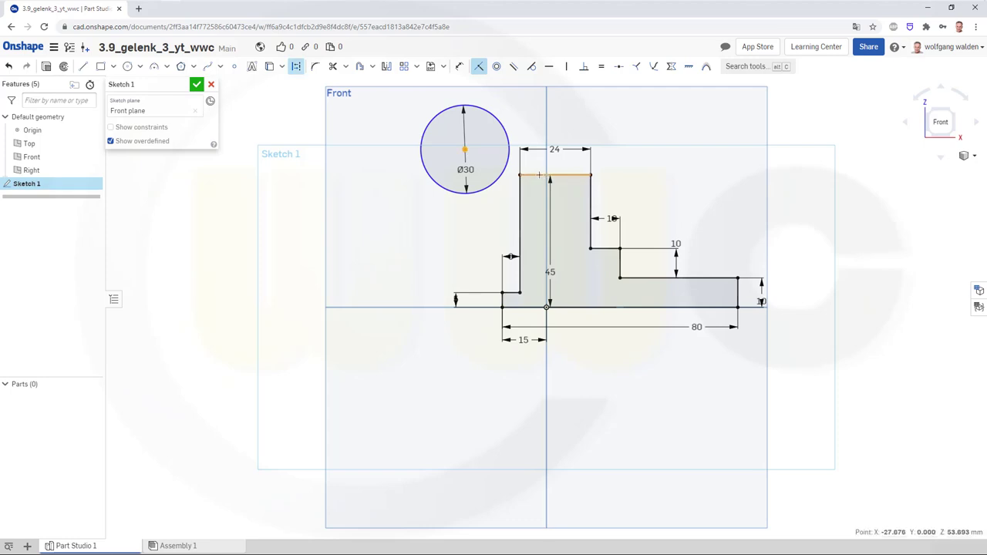
click(539, 175)
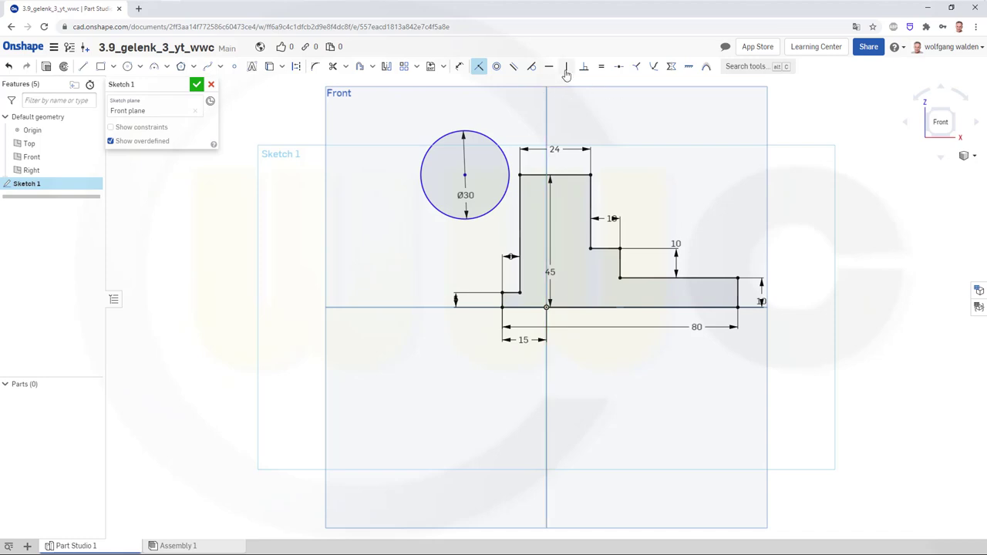
key(Escape)
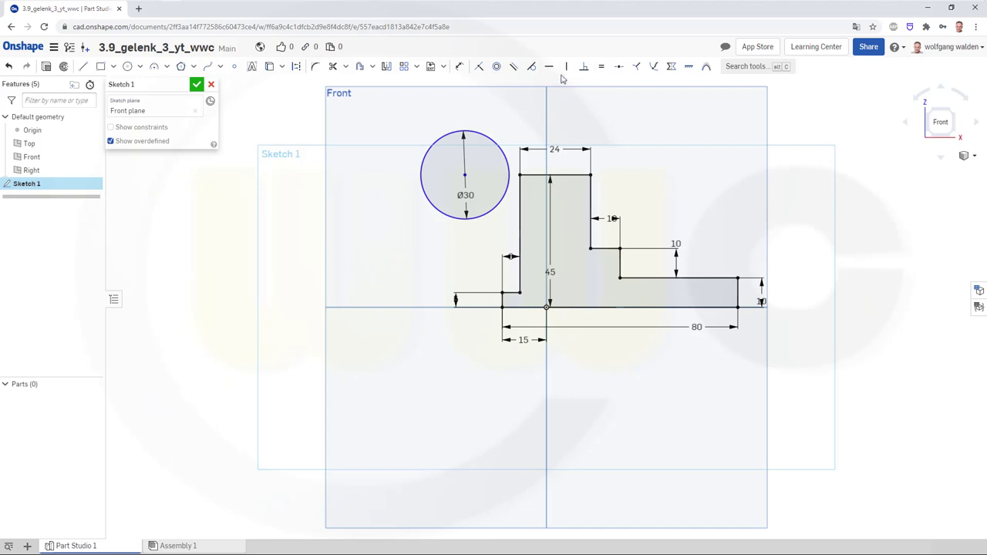
click(566, 66)
click(465, 175)
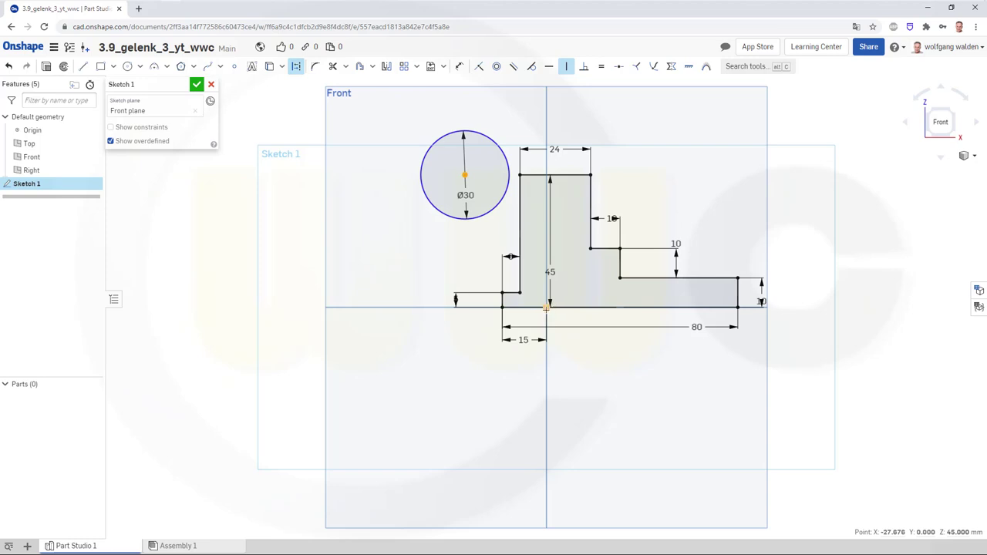
click(546, 306)
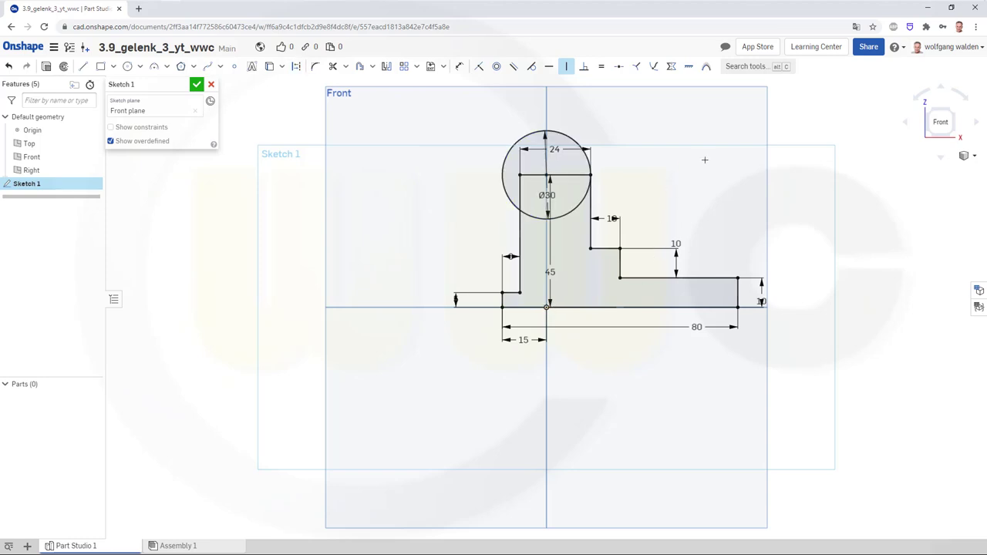
Trim away the circle's lower arc and the lines inside the circle.
click(333, 66)
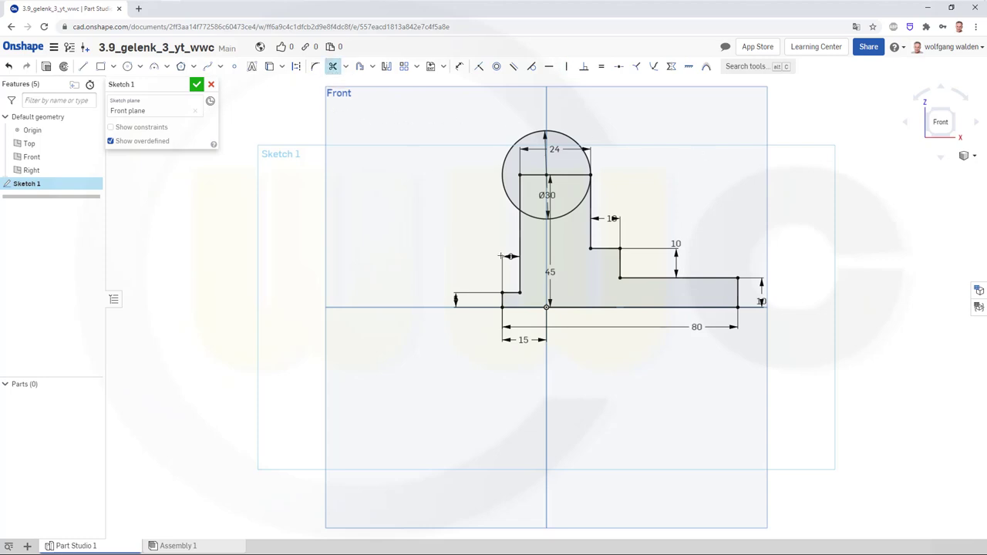
click(567, 212)
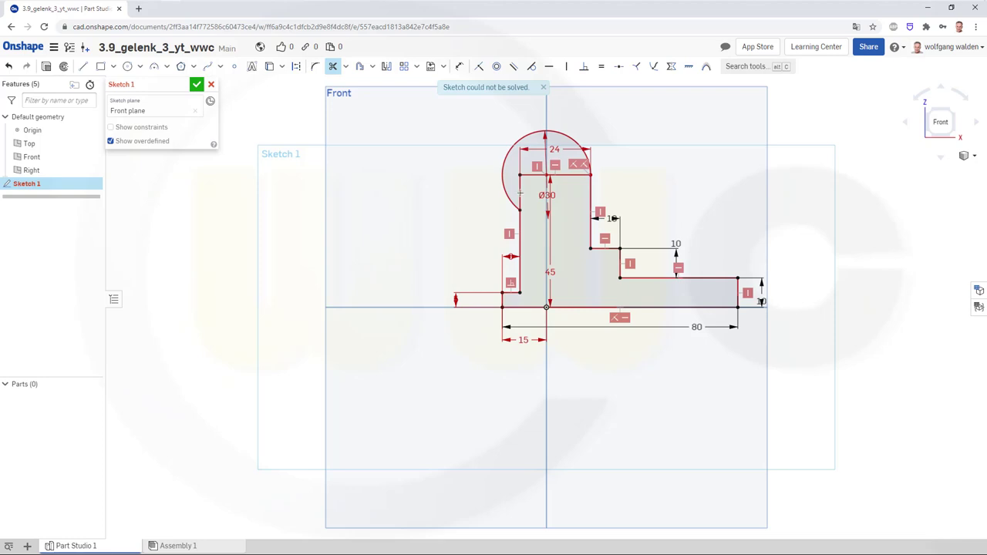
click(519, 192)
click(535, 177)
scroll(648, 143, up, 2)
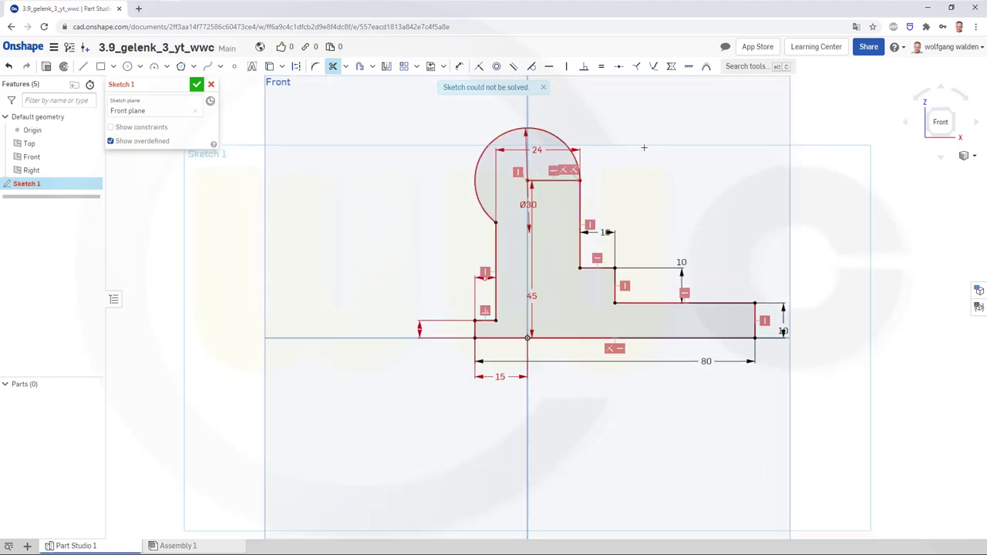
scroll(644, 147, up, 2)
key(Escape)
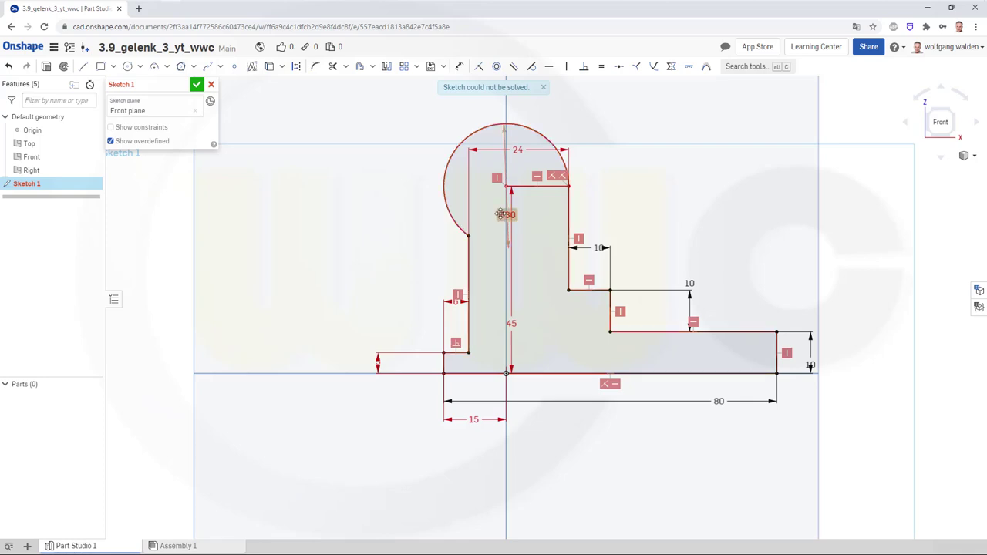
Delete the conflicting Ø30 dimension and trim the leftover top-edge segment under the arc.
key(Delete)
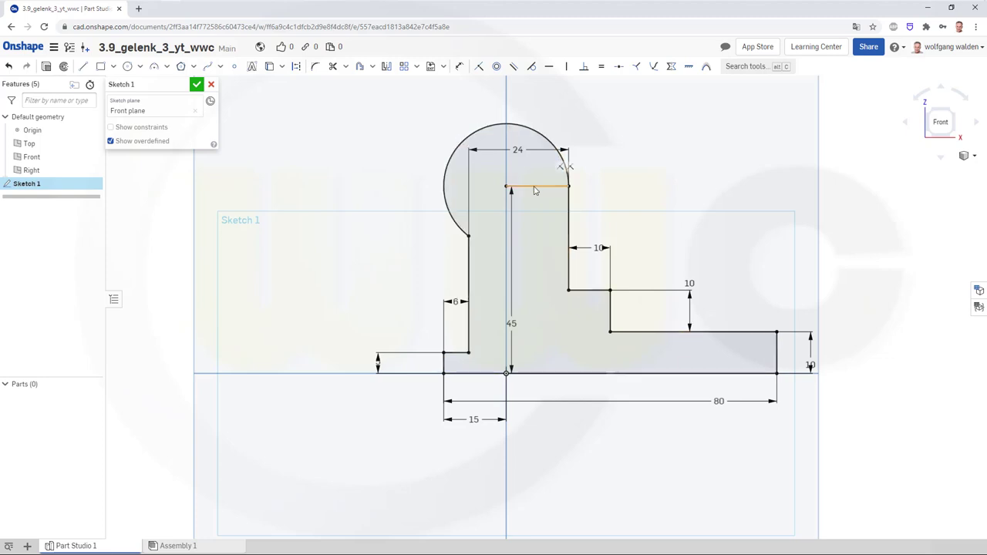
click(333, 66)
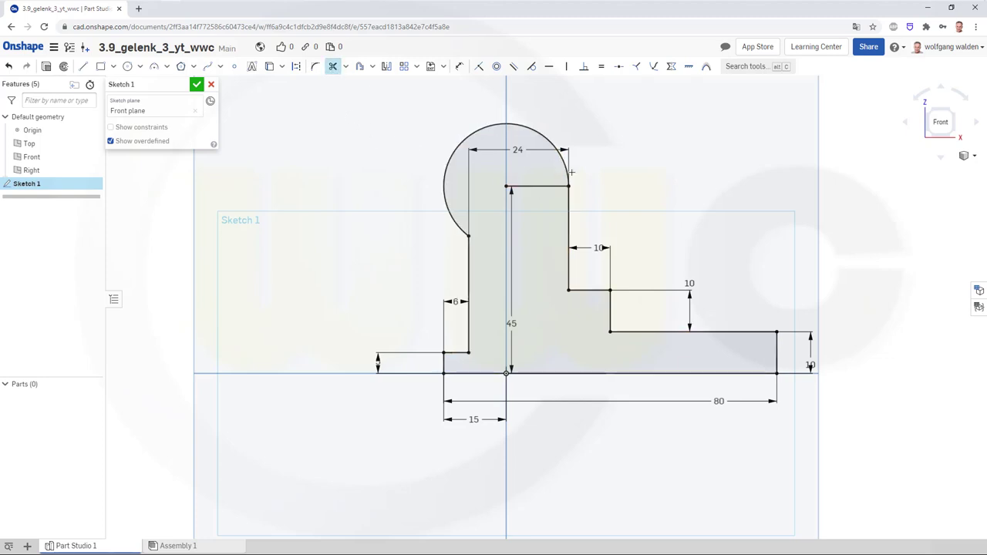
click(531, 186)
key(Escape)
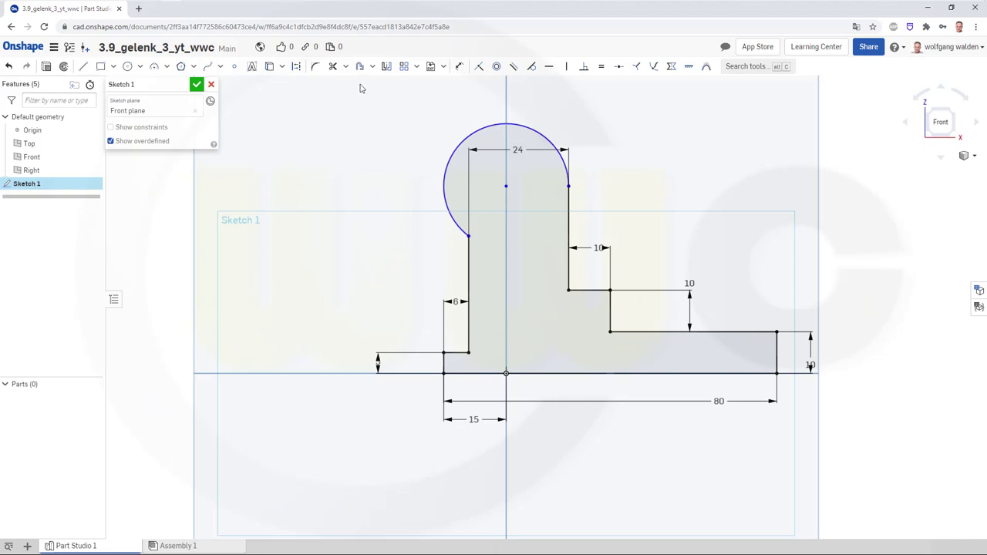
Dimension the top arc to R15 and its height 45 mm above the bottom edge.
click(460, 66)
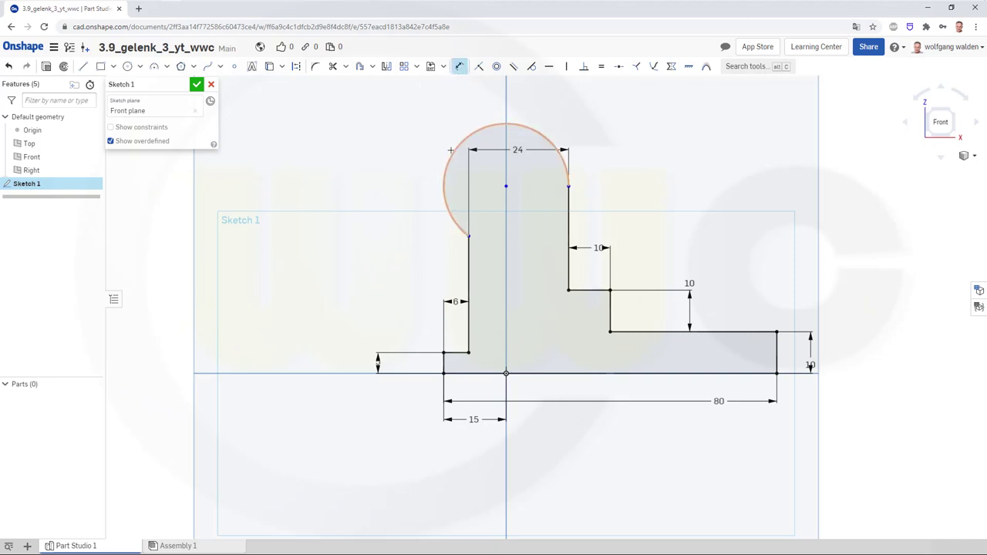
click(452, 152)
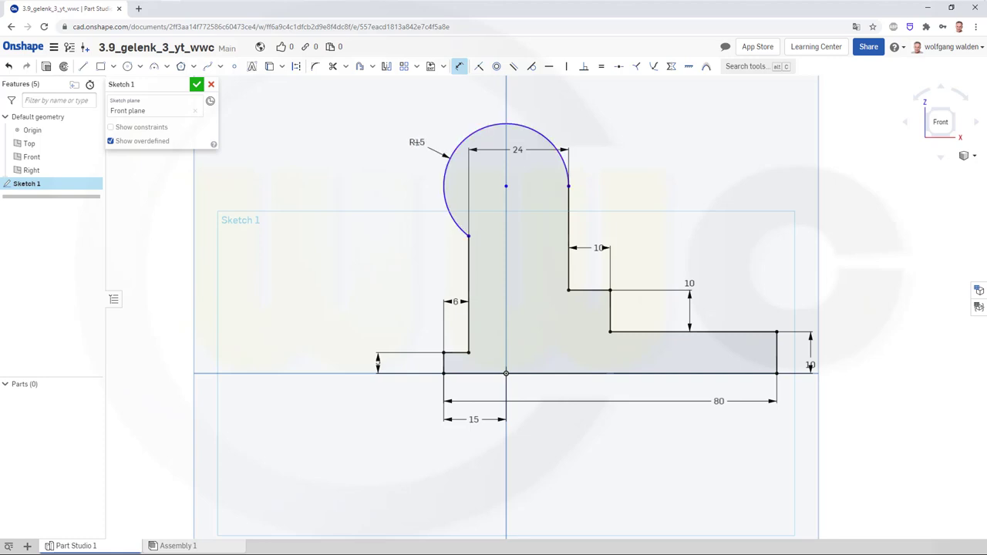
click(374, 150)
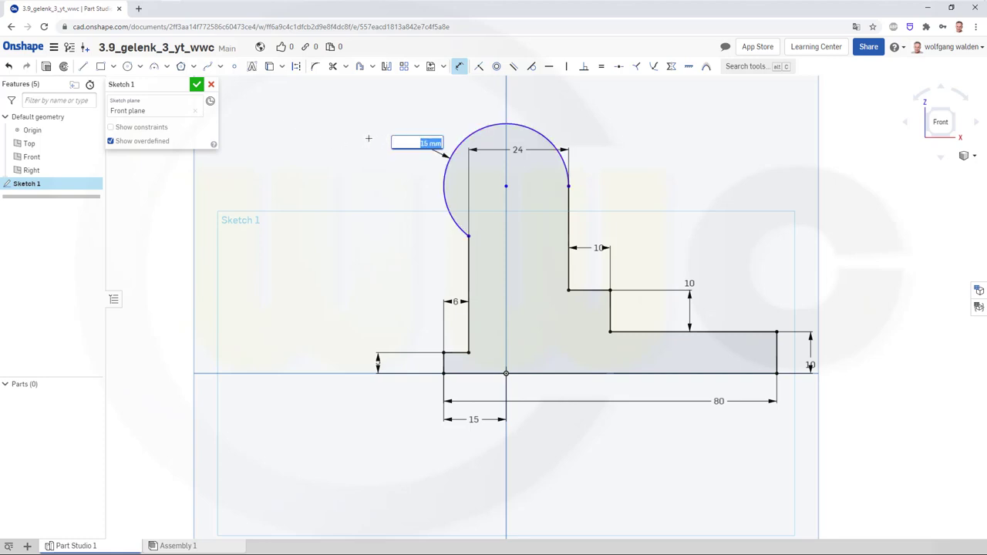
key(Return)
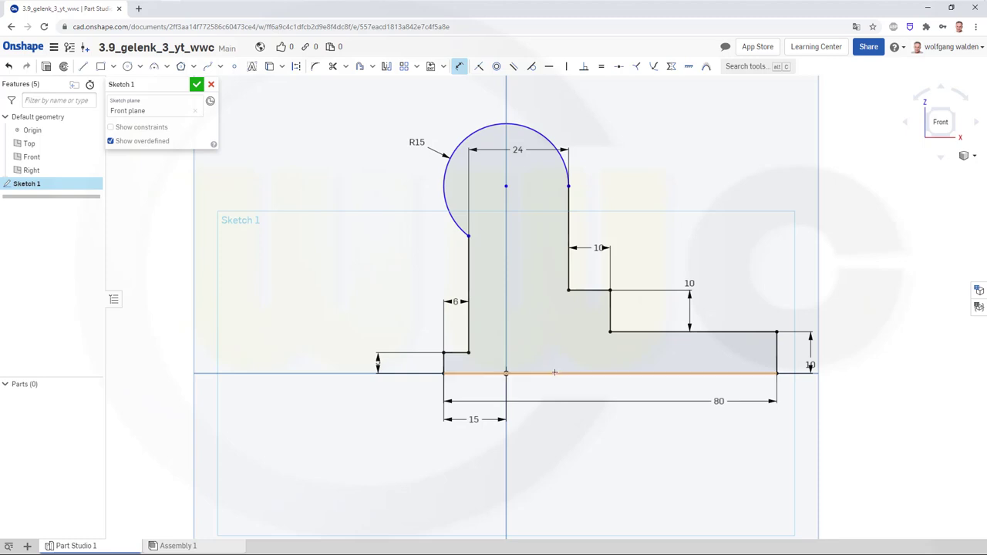
click(538, 229)
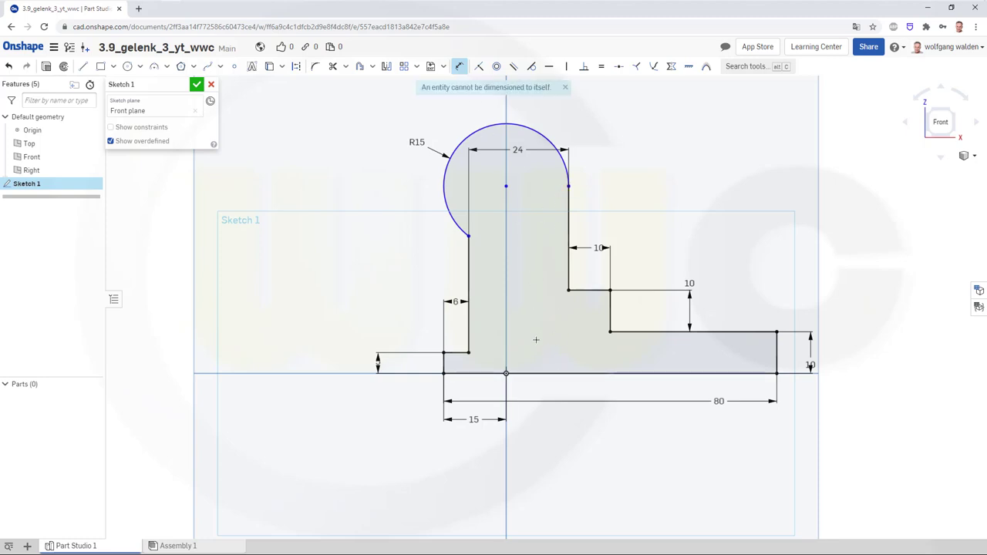
click(540, 373)
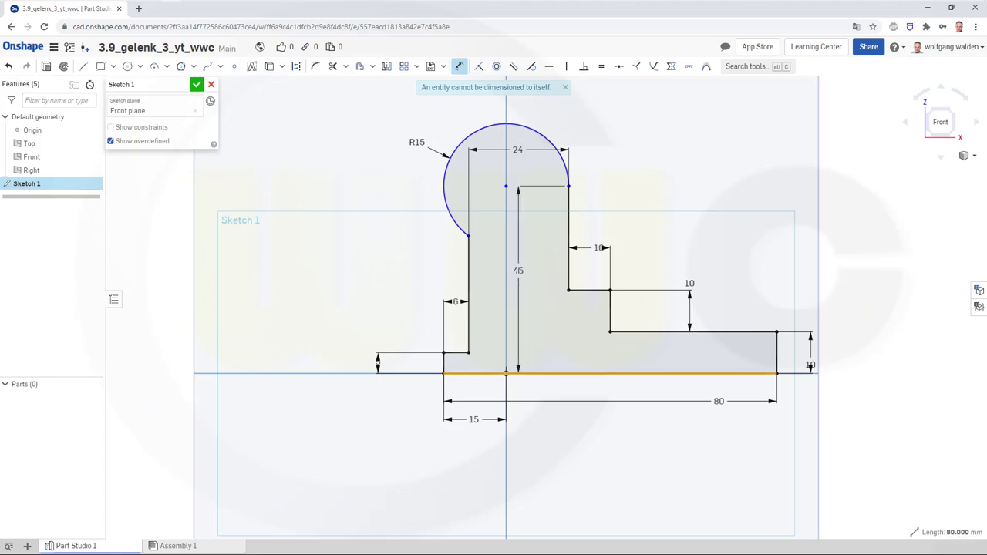
click(550, 220)
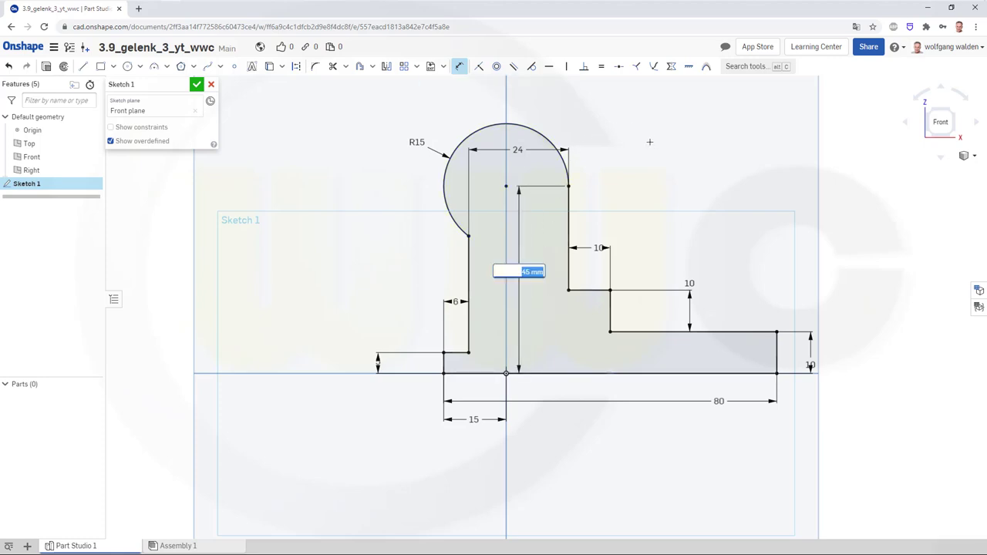
key(Return)
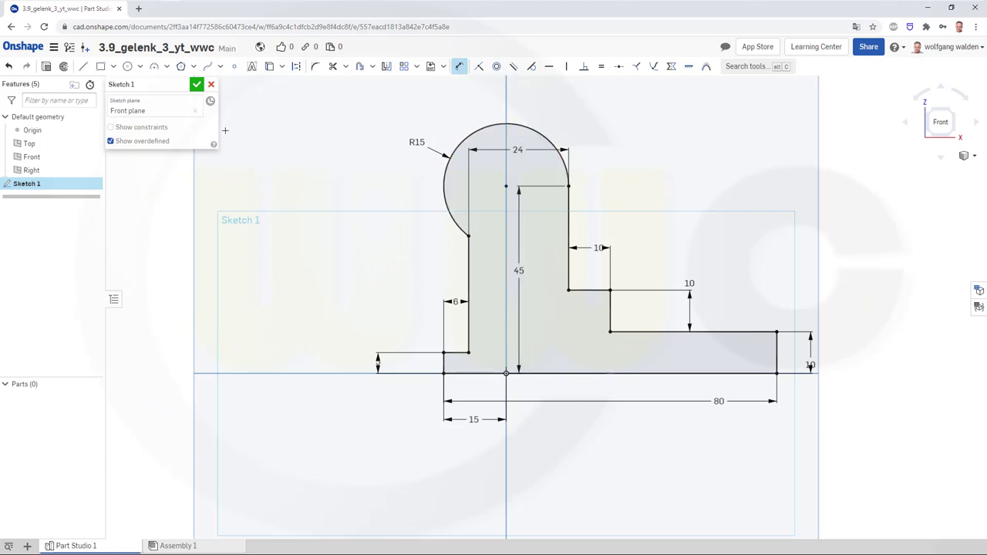
Close the sketch and set up a symmetric extrusion of the bracket profile.
click(196, 84)
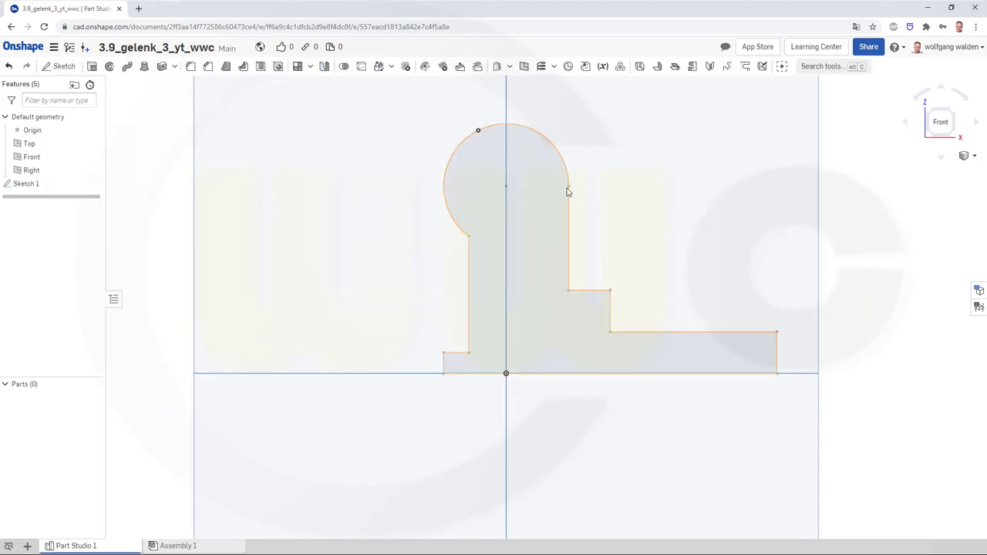
right_drag(578, 195, 471, 183)
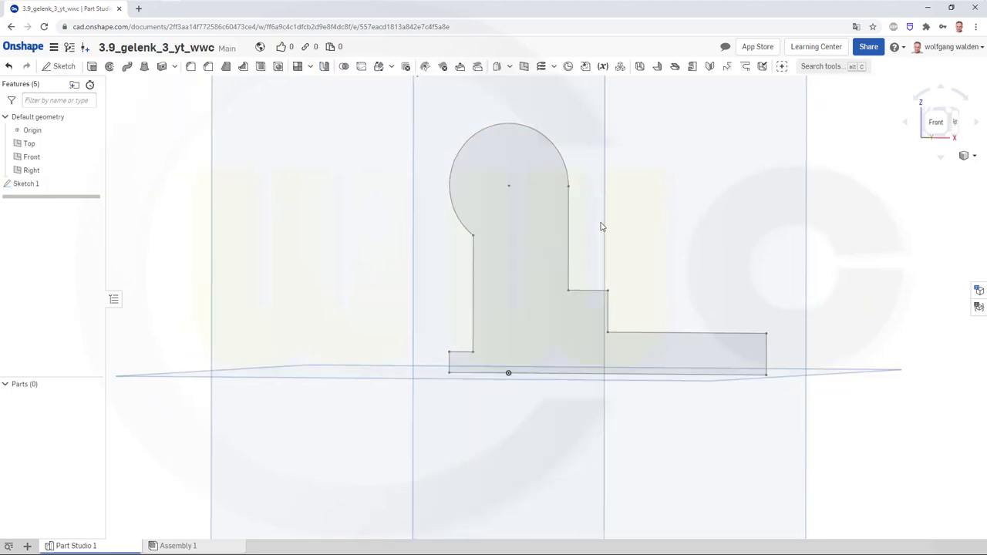
click(91, 68)
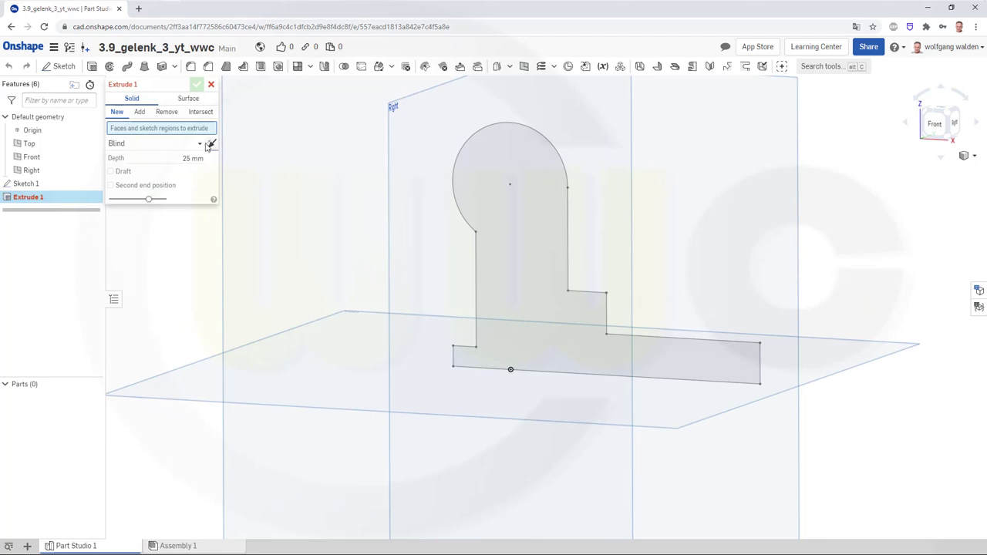
click(199, 147)
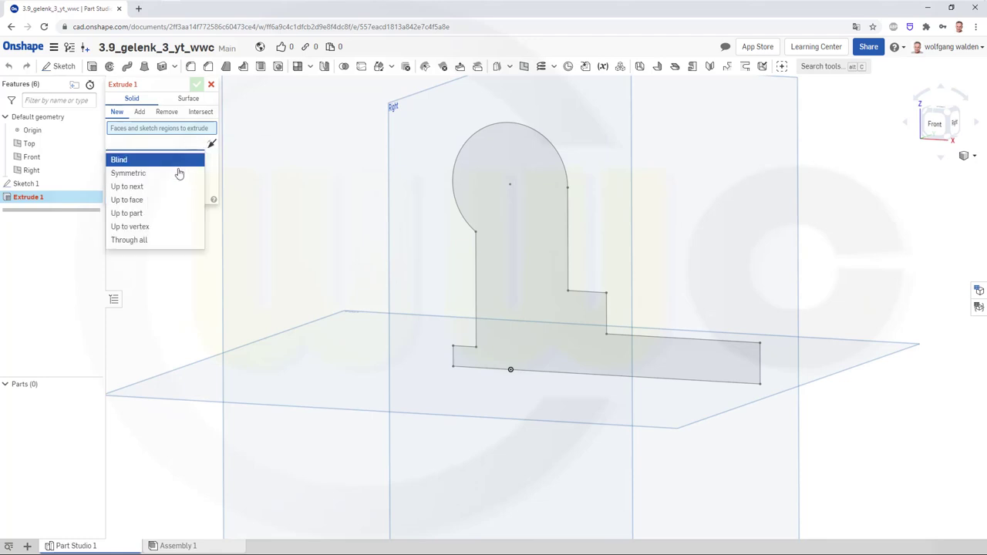
click(178, 174)
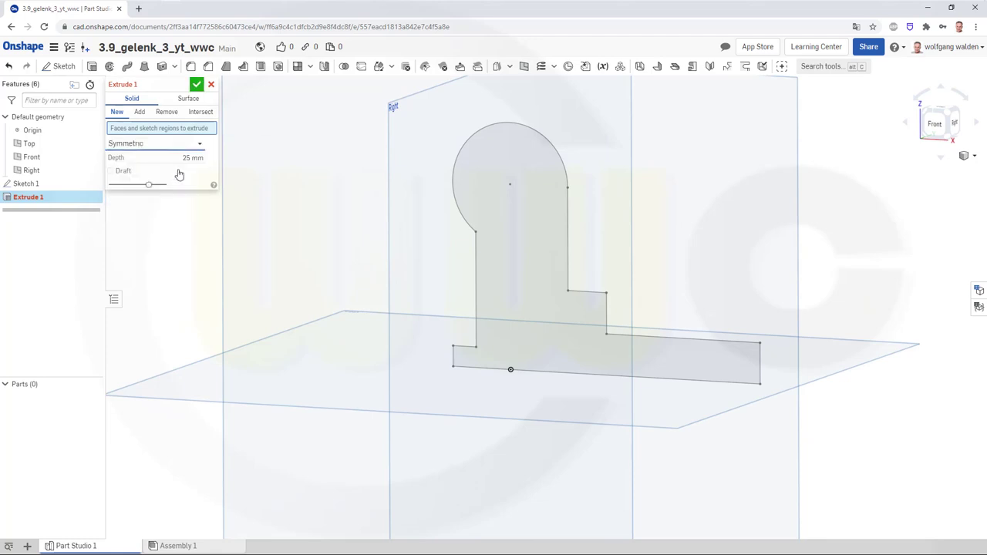
click(476, 194)
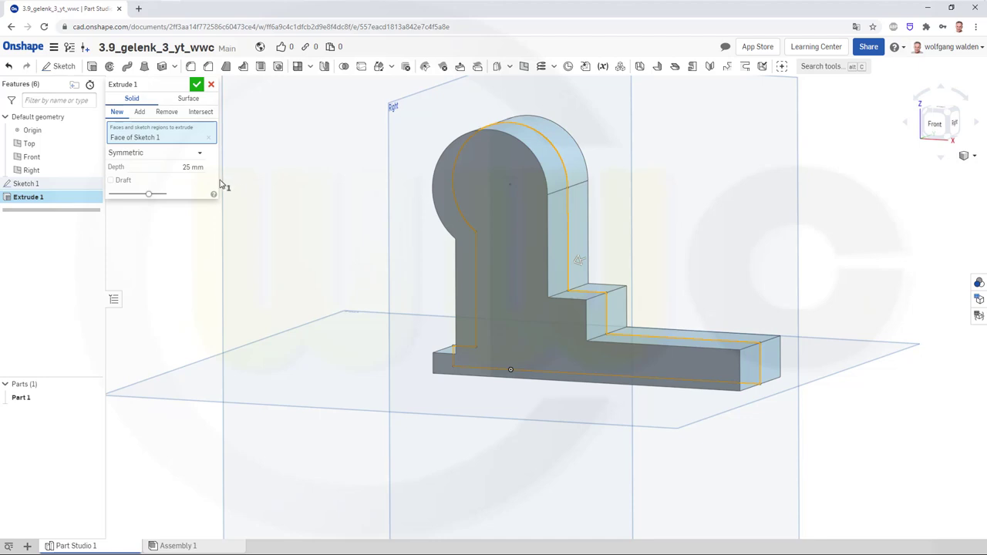
mouse_move(418, 254)
right_down()
mouse_move(372, 249)
mouse_move(359, 260)
right_up()
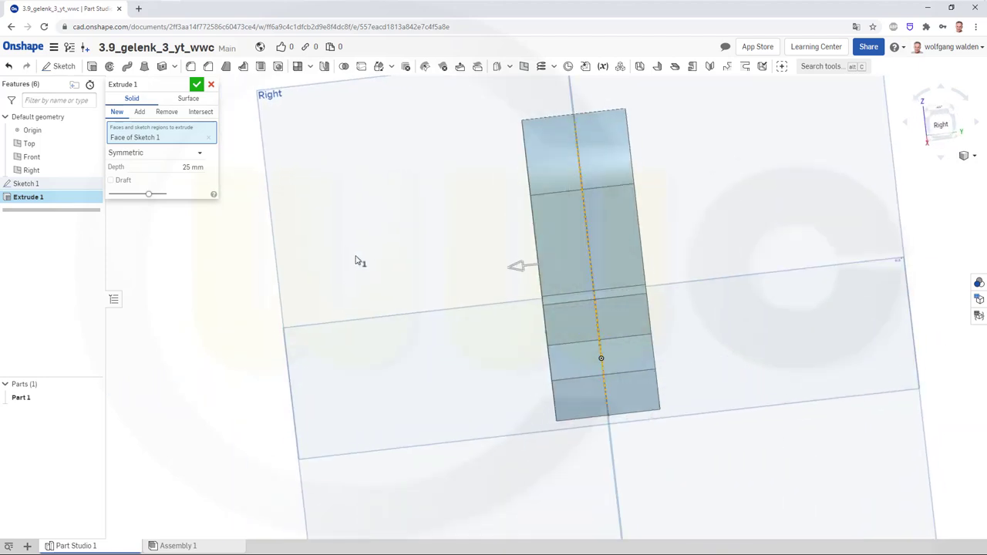
Set the extrusion depth to 50 mm, creating Part 1, and view it isometrically.
click(174, 168)
text(50)
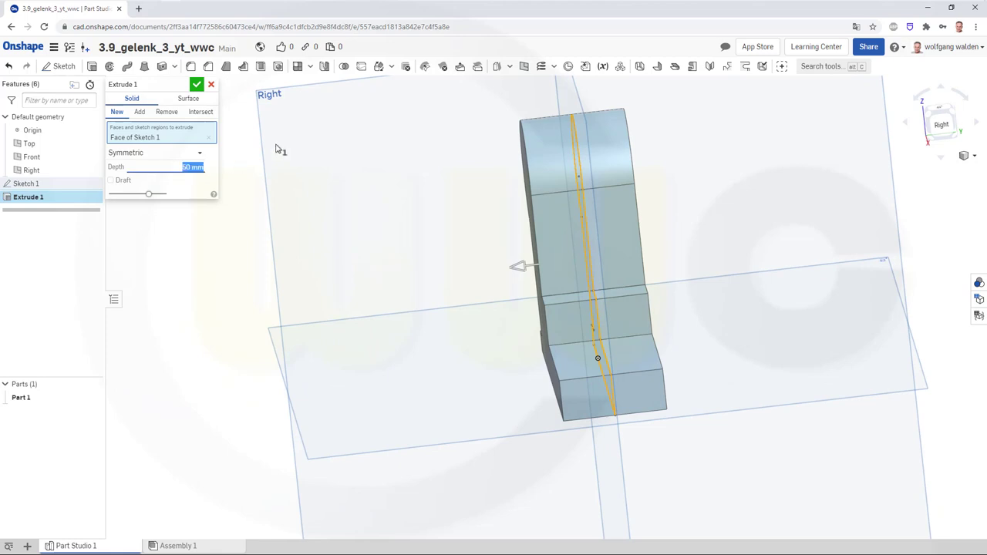
key(Return)
click(196, 84)
key(shift+7)
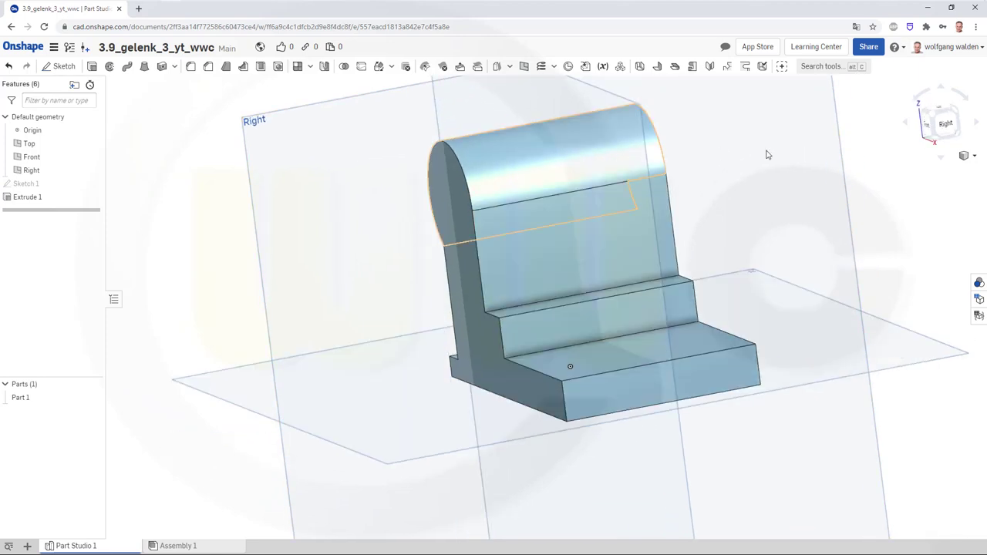
scroll(789, 161, up, 3)
scroll(764, 172, down, 3)
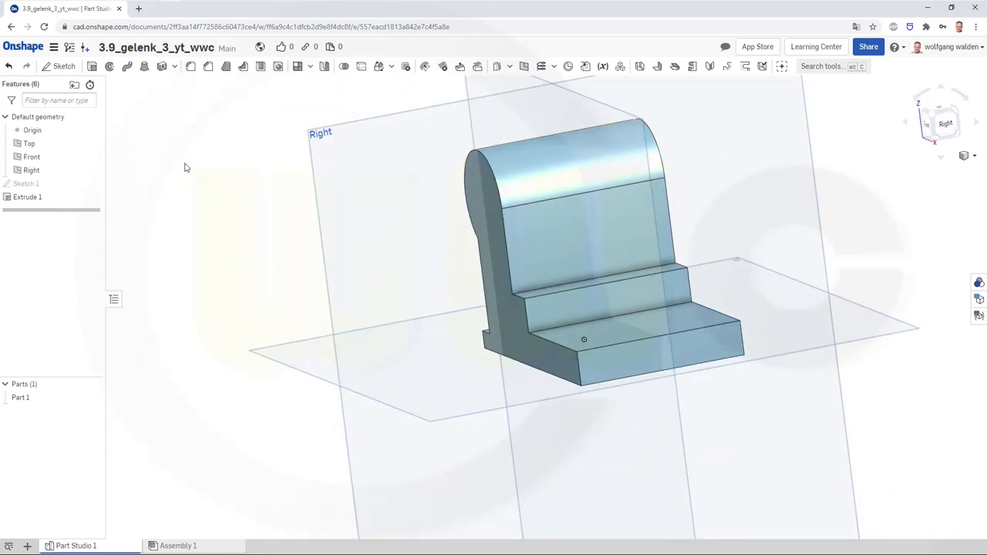
Start a new sketch on the Right plane and view it face-on.
click(62, 67)
click(333, 133)
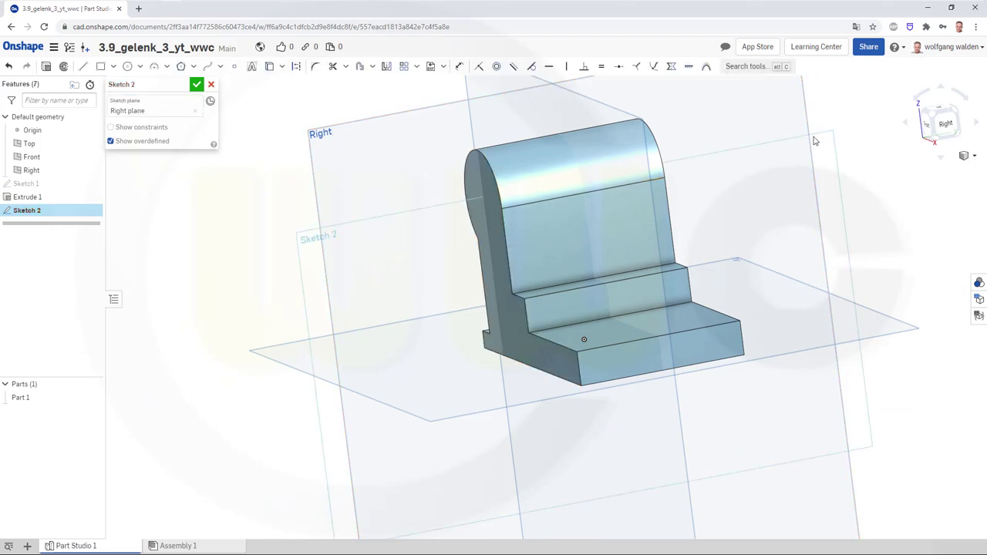
click(945, 128)
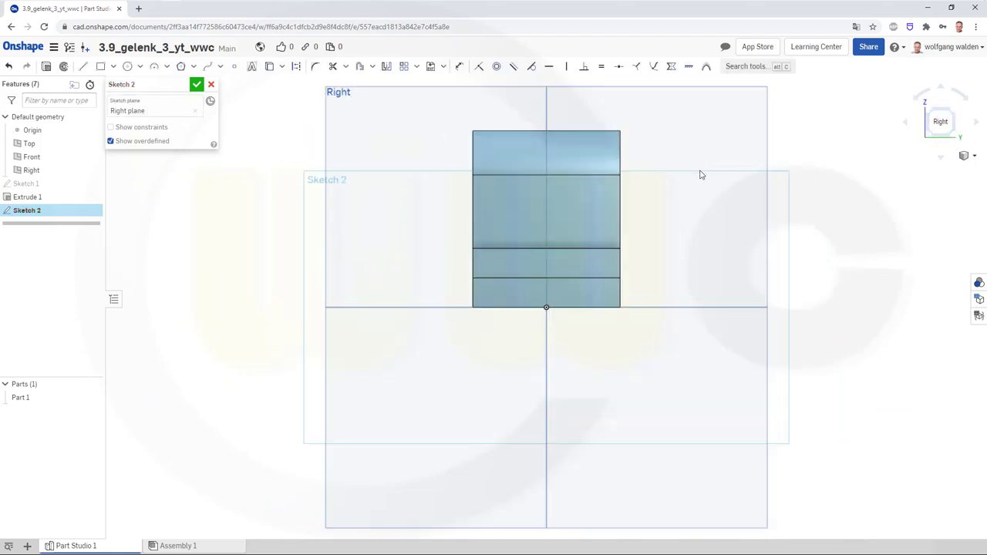
Draw the profile's base beside the block, with the shallow notch and long step edge.
click(83, 66)
click(680, 297)
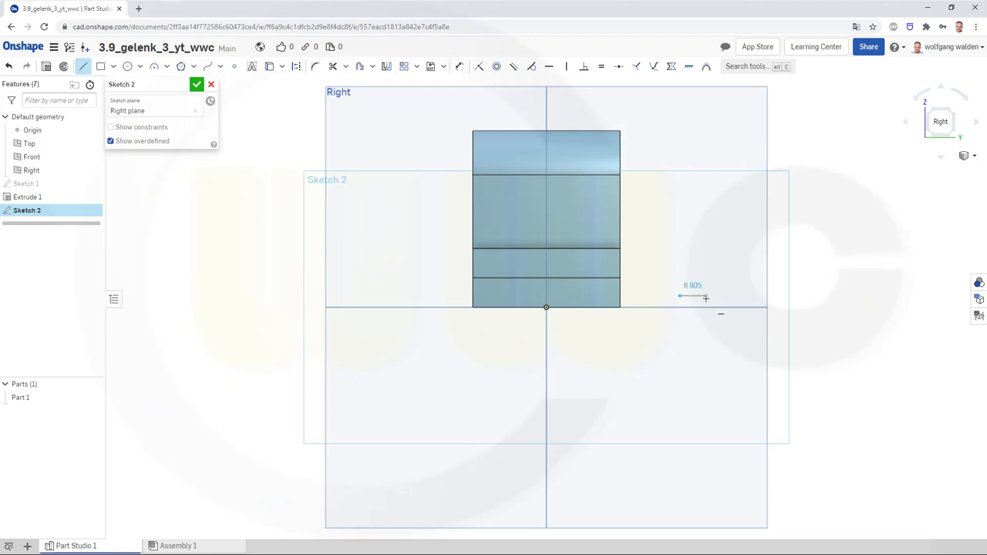
click(706, 296)
click(705, 278)
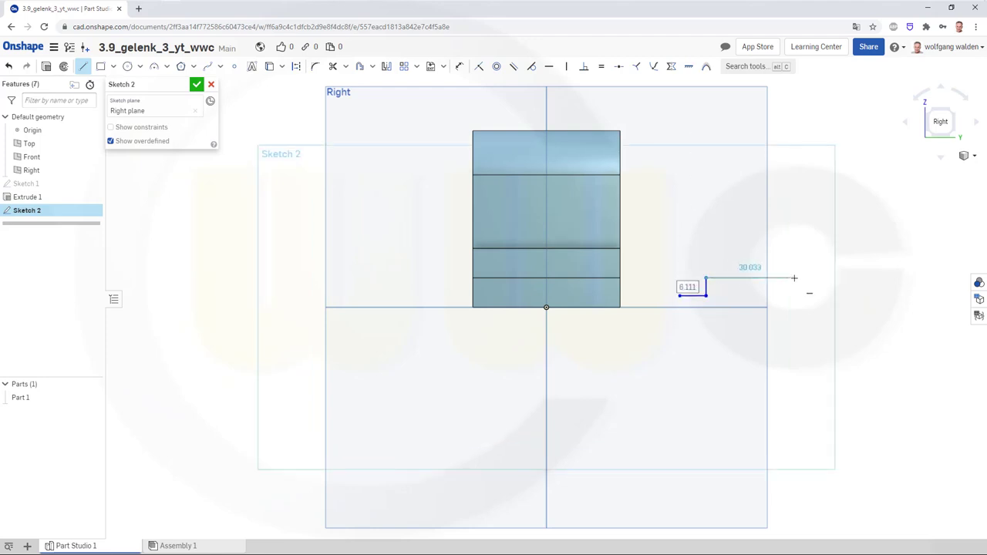
click(795, 277)
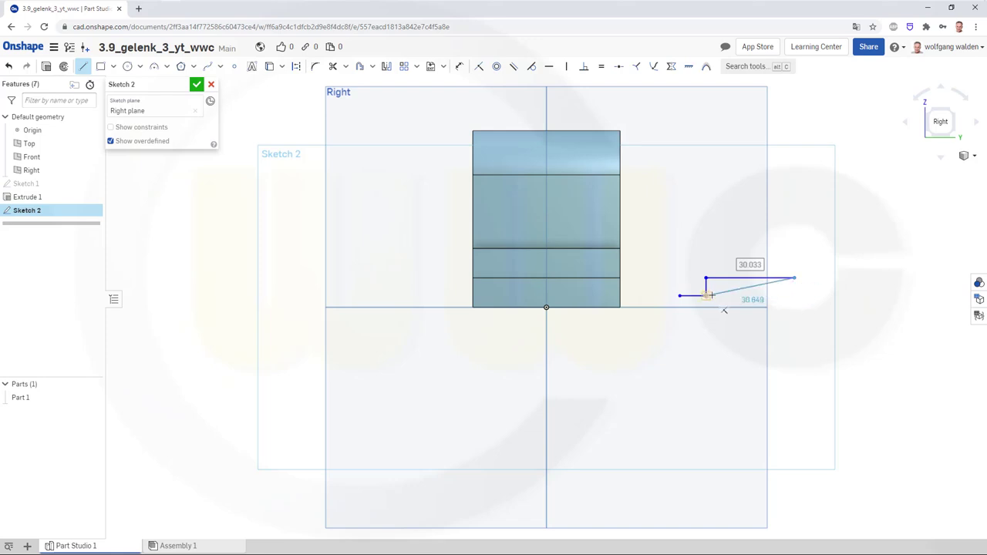
double_click(795, 296)
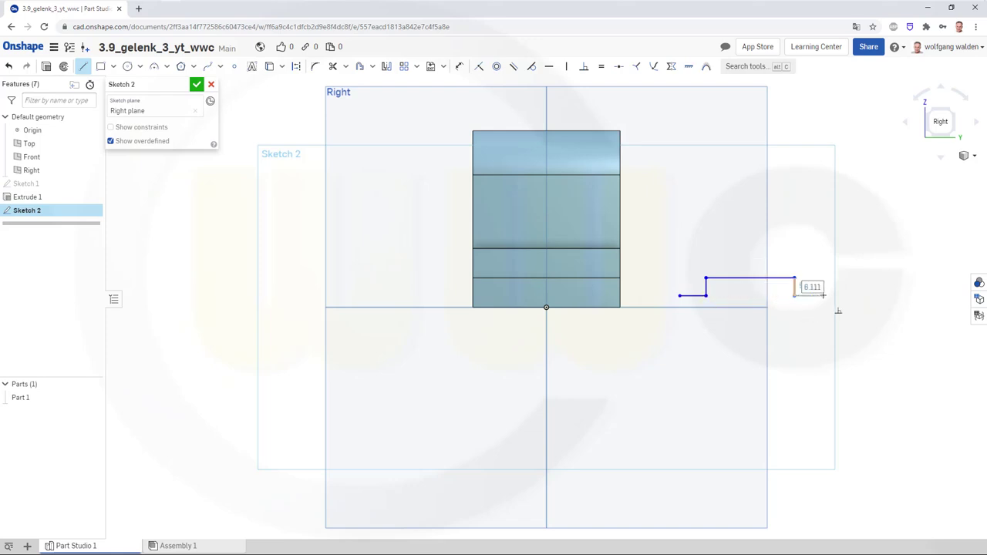
click(823, 294)
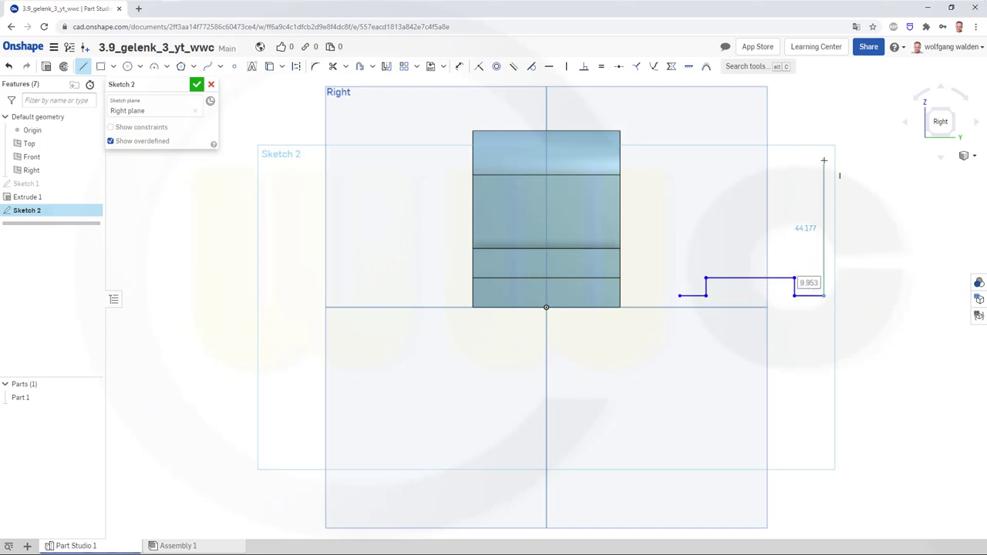
Draw the two tall legs and close the U-shaped outline.
click(823, 112)
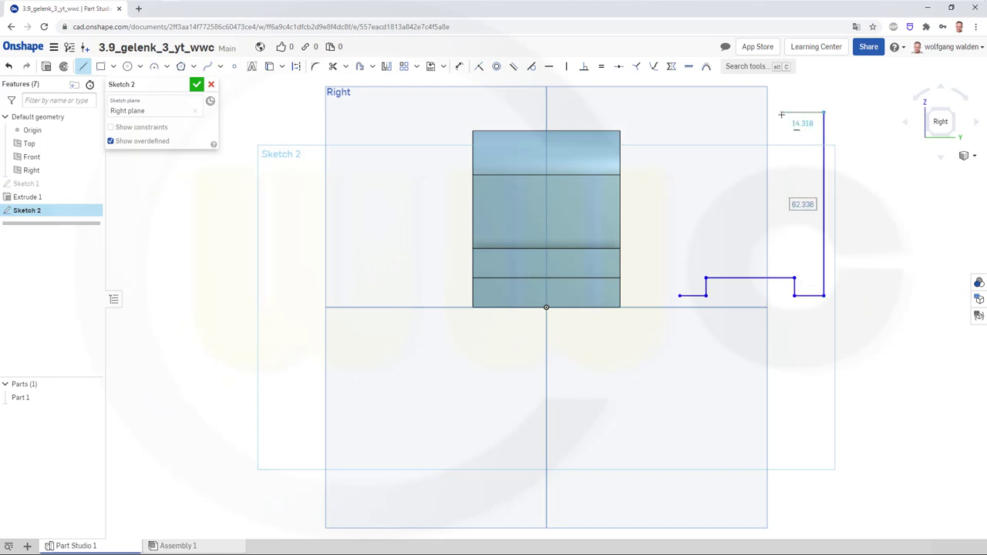
click(781, 112)
click(783, 229)
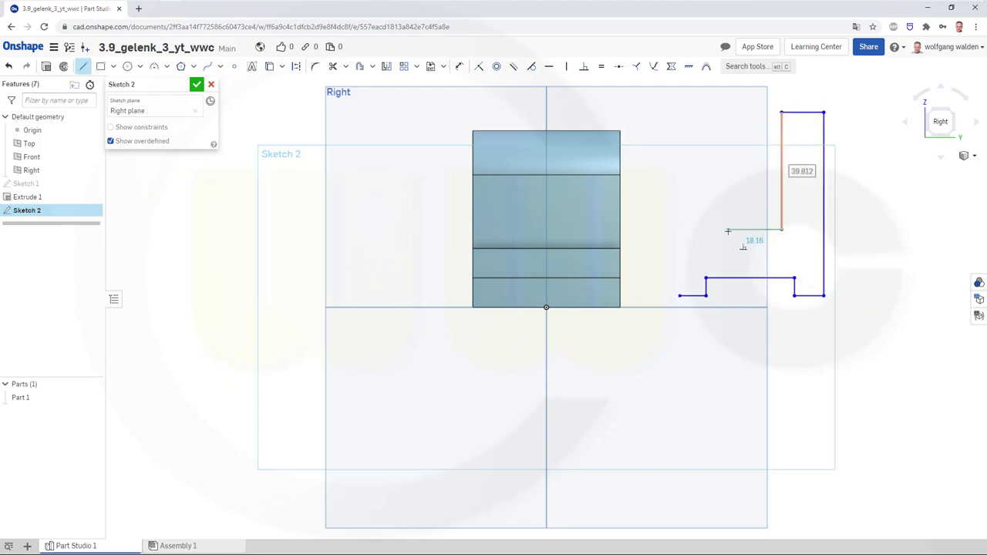
click(726, 229)
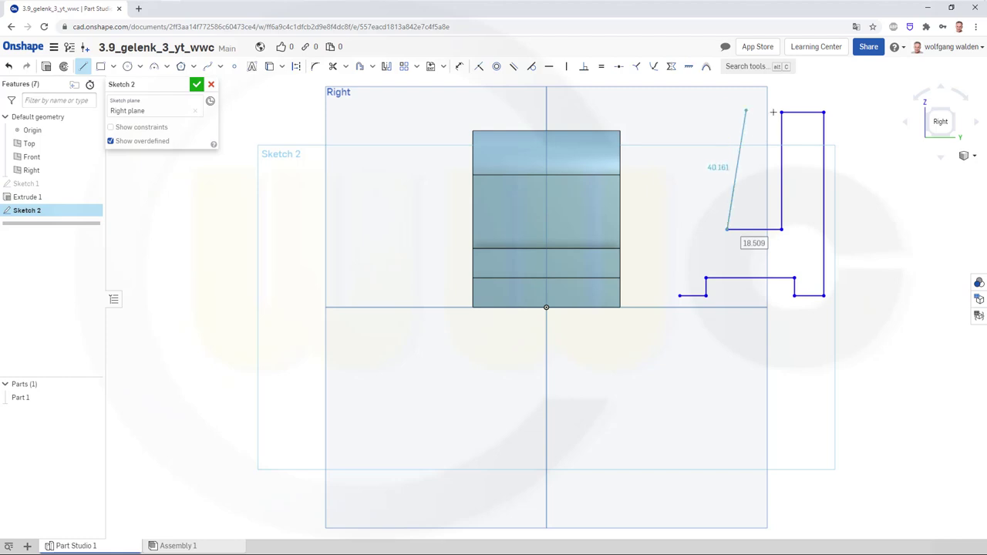
click(726, 113)
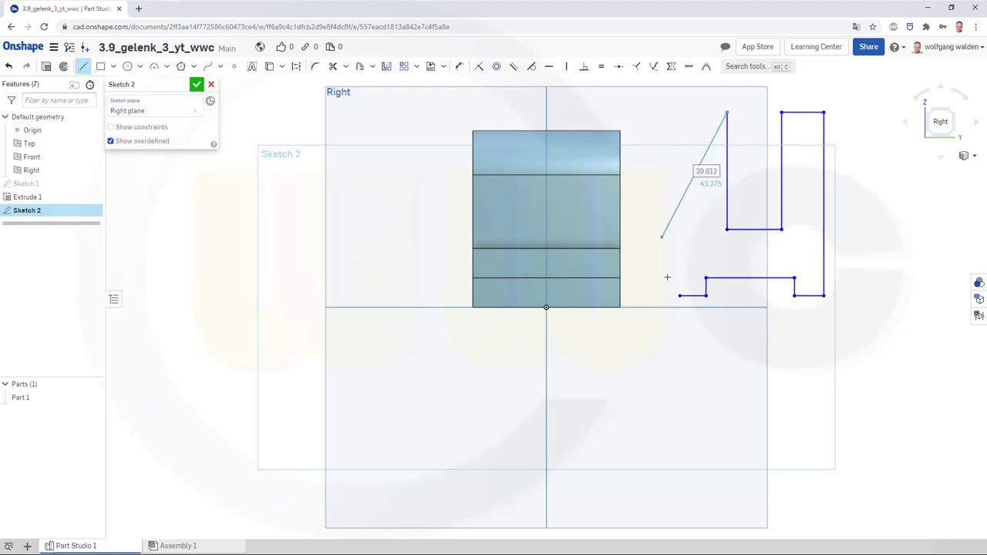
click(680, 112)
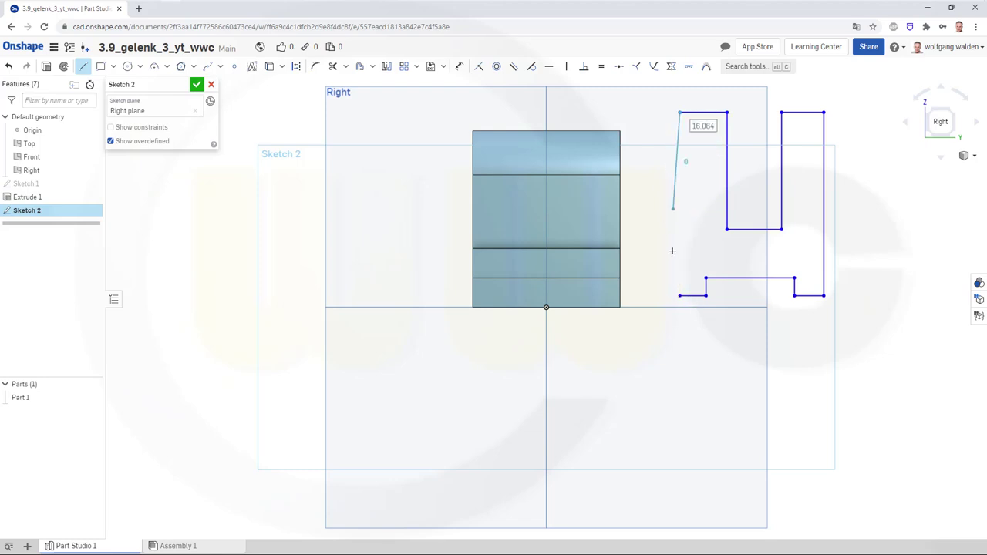
click(679, 295)
key(Escape)
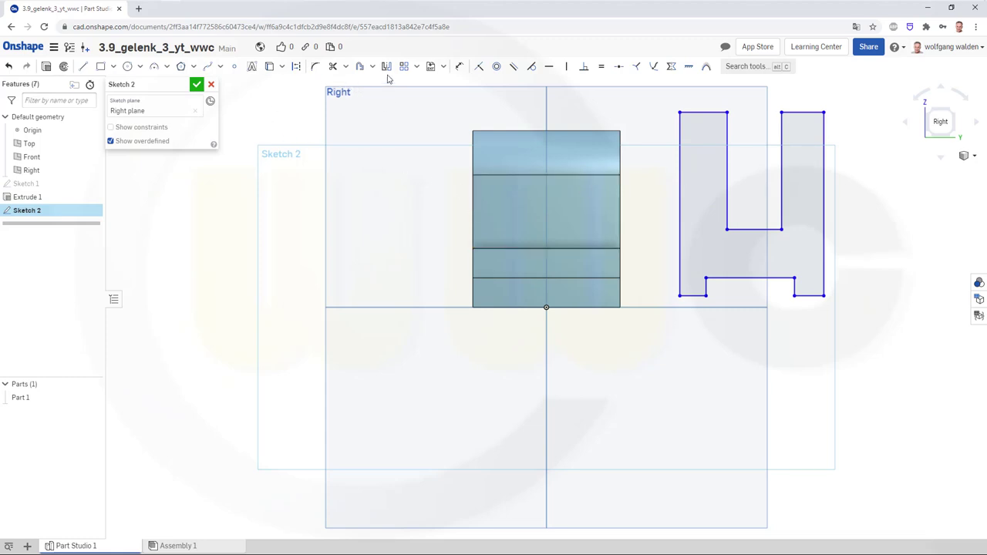
Dimension the profile's overall width to 50.
click(460, 69)
click(679, 242)
click(824, 247)
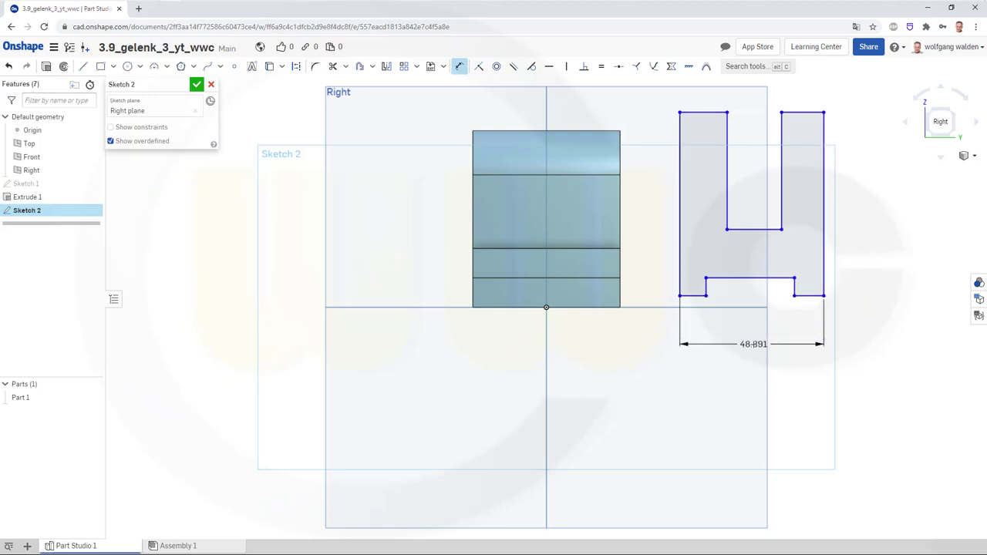
click(746, 338)
text(50)
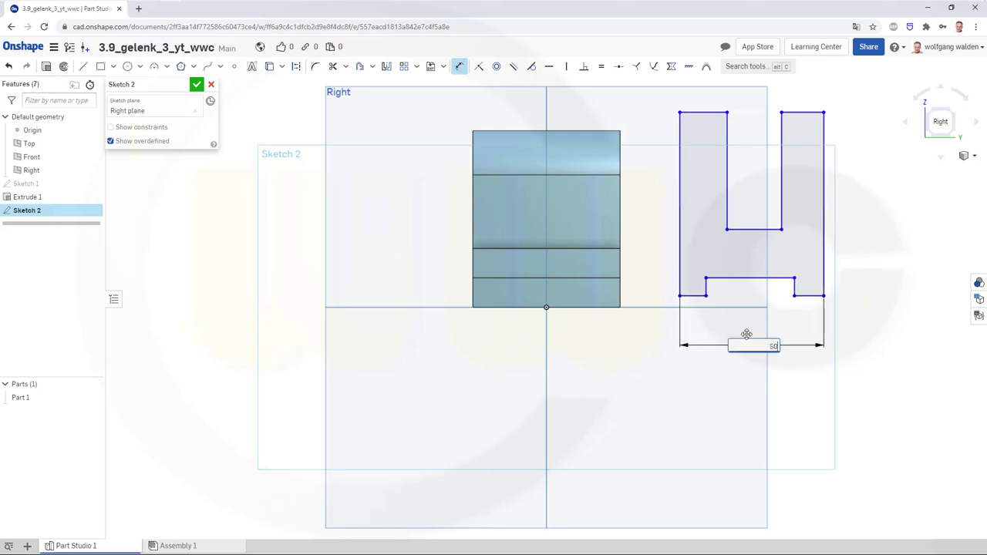
key(Return)
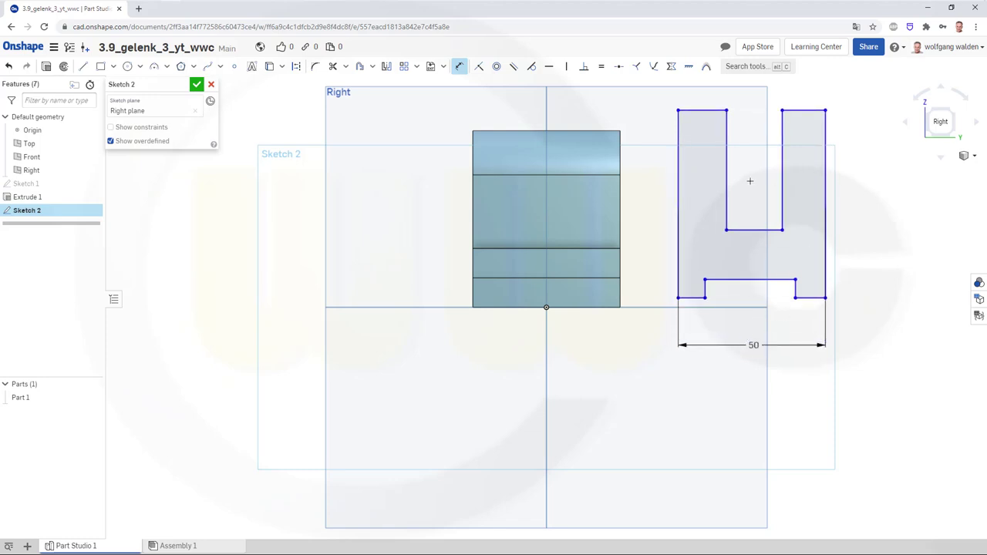
Dimension the gap between the legs to 36 and the left leg width to 7.
click(725, 173)
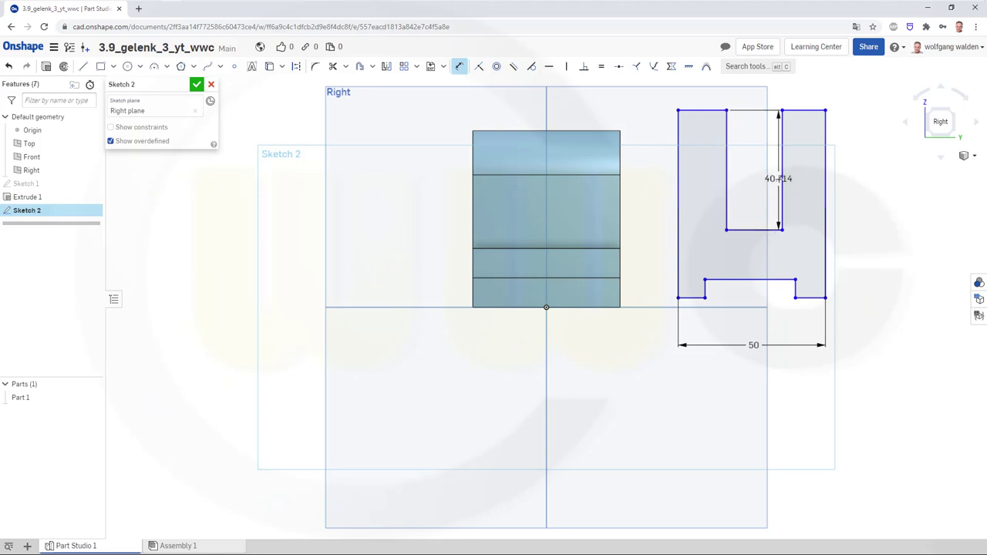
click(781, 177)
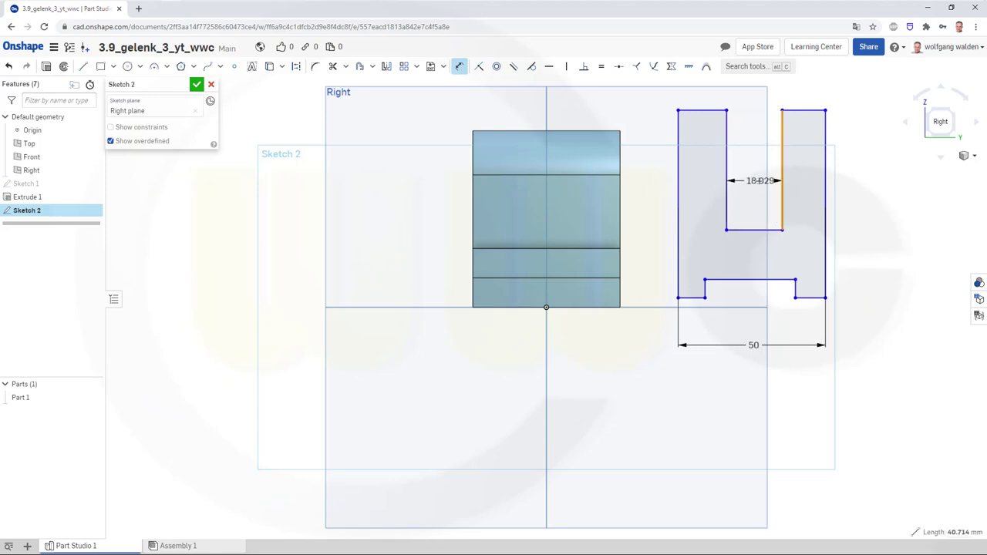
click(757, 182)
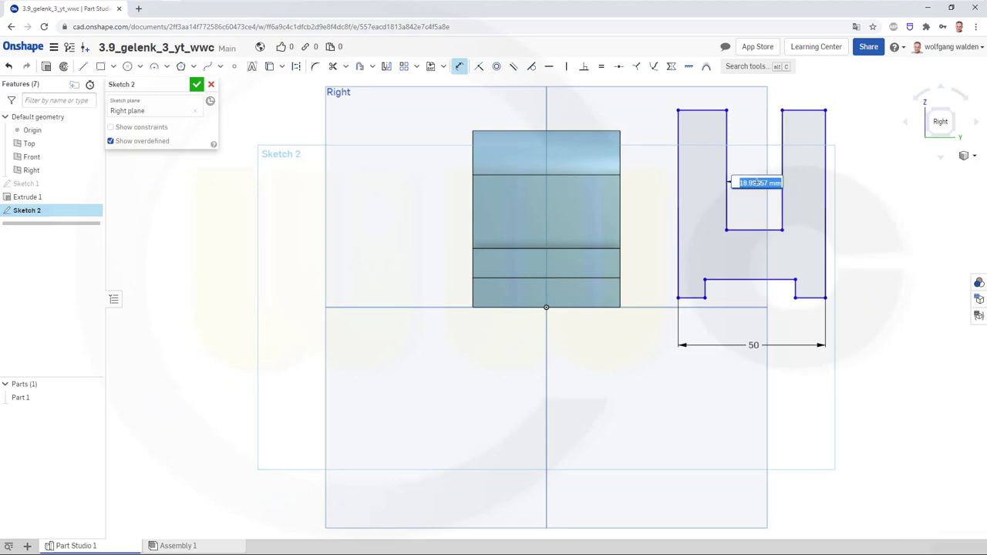
text(36)
key(Return)
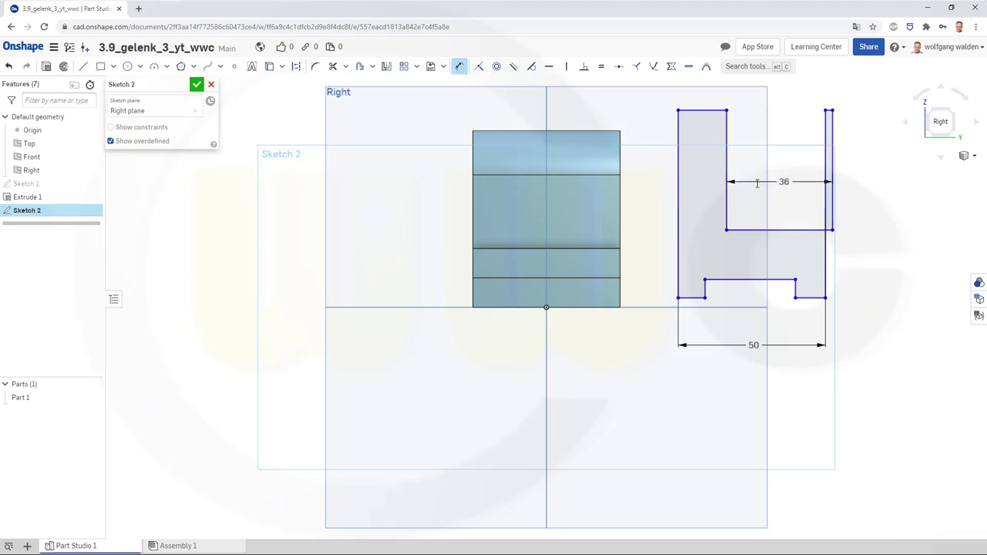
click(681, 125)
click(710, 114)
click(703, 96)
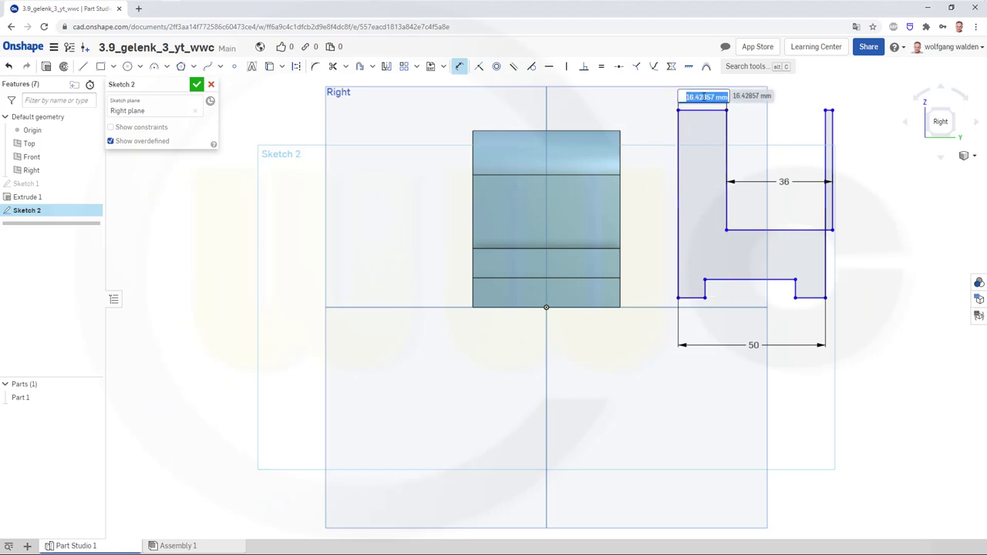
text(7)
key(Return)
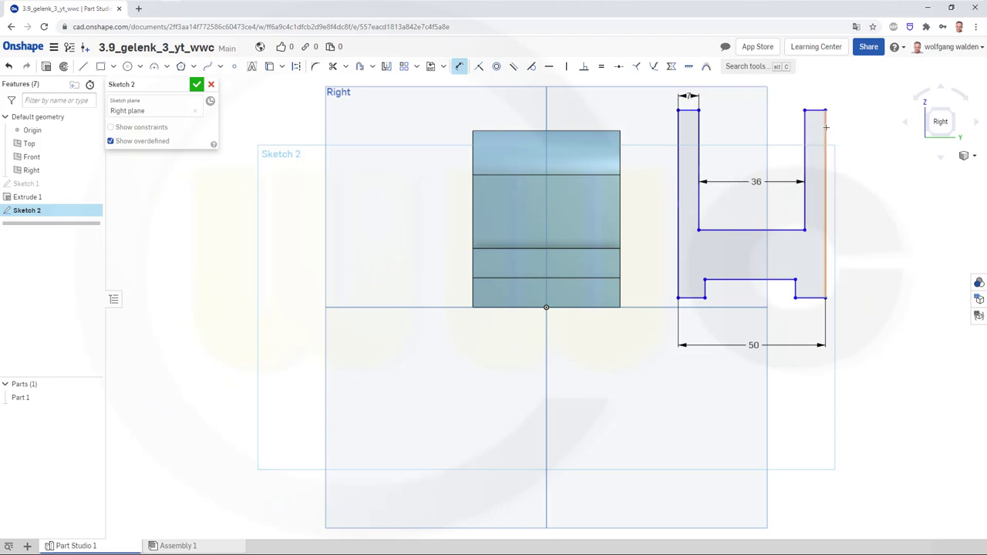
Add a right-leg width dimension, then delete it to clear the conflict.
click(825, 117)
click(804, 131)
click(815, 92)
key(Return)
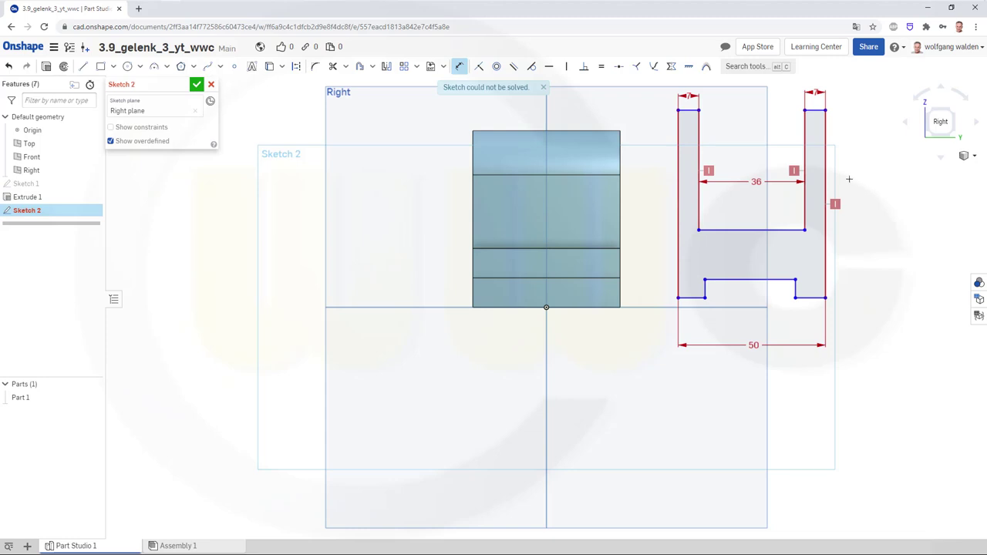
key(Escape)
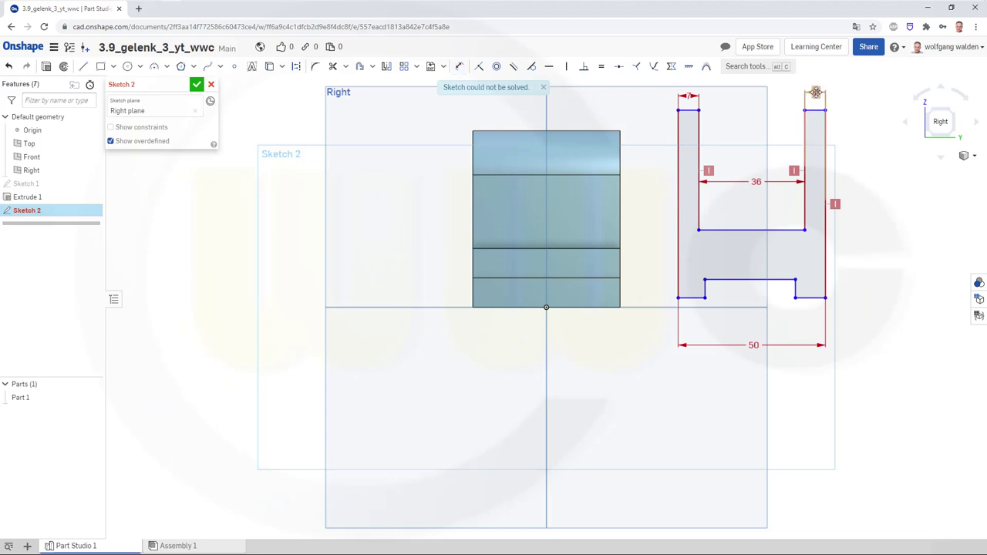
click(815, 92)
key(Delete)
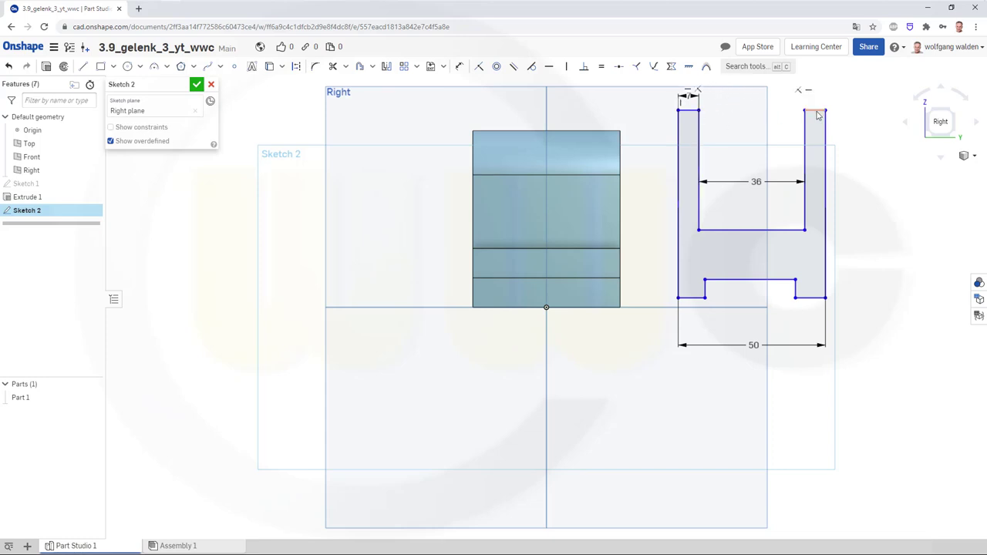
key(ctrl+z)
key(ctrl+z)
key(ctrl+z)
key(ctrl+y)
key(ctrl+y)
key(ctrl+y)
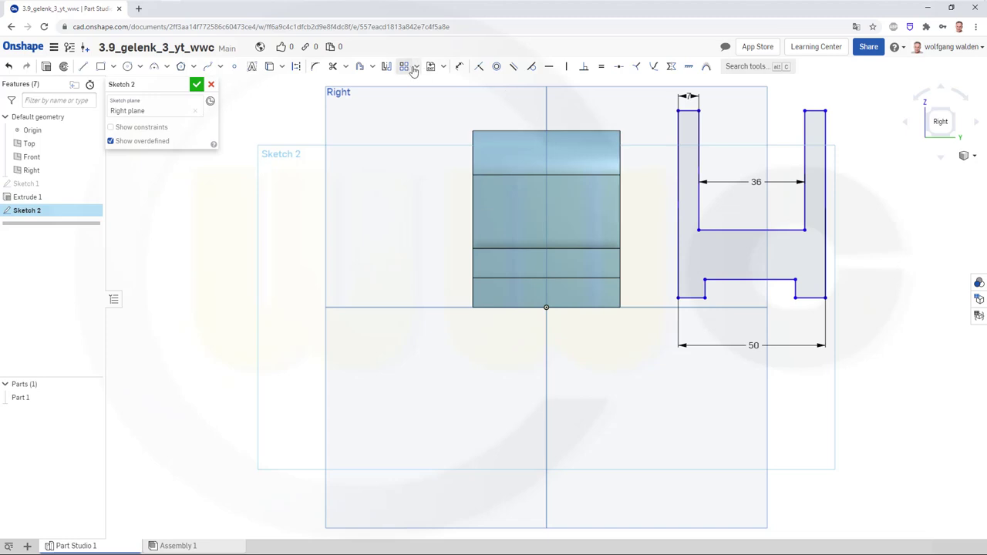
Dimension the bottom notch depth to 3.
click(459, 66)
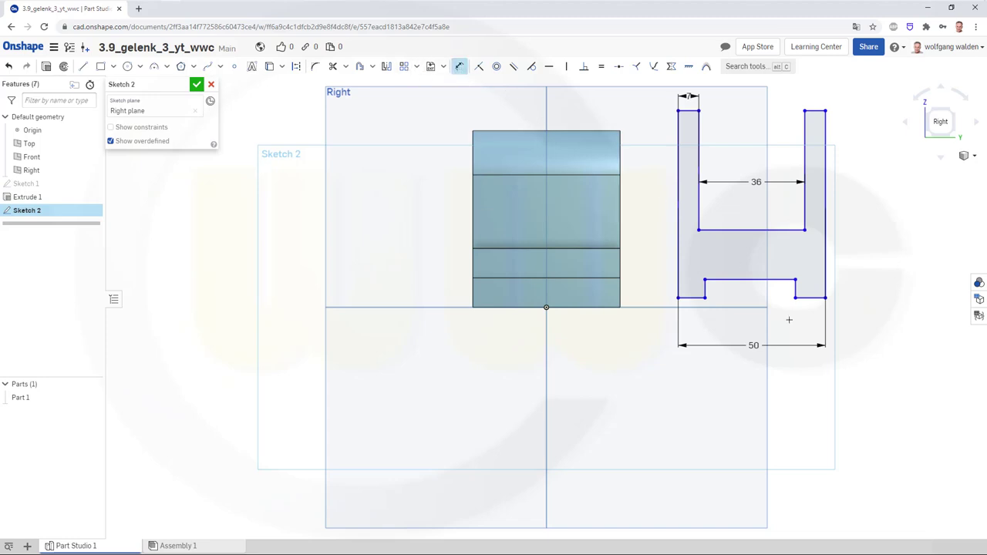
click(679, 287)
click(704, 289)
click(730, 288)
text(3)
key(Return)
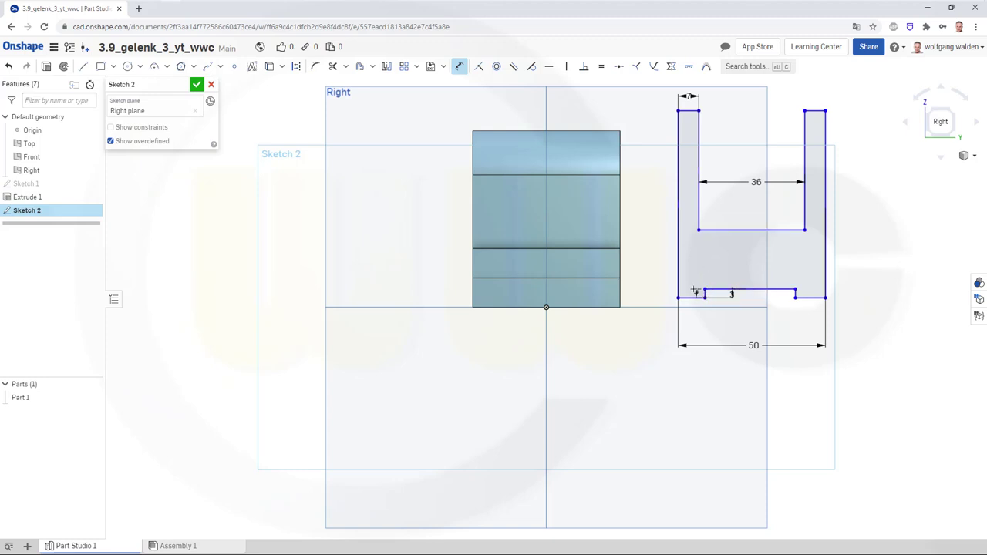
Set the notch 10 in from both the left and right edges.
click(704, 297)
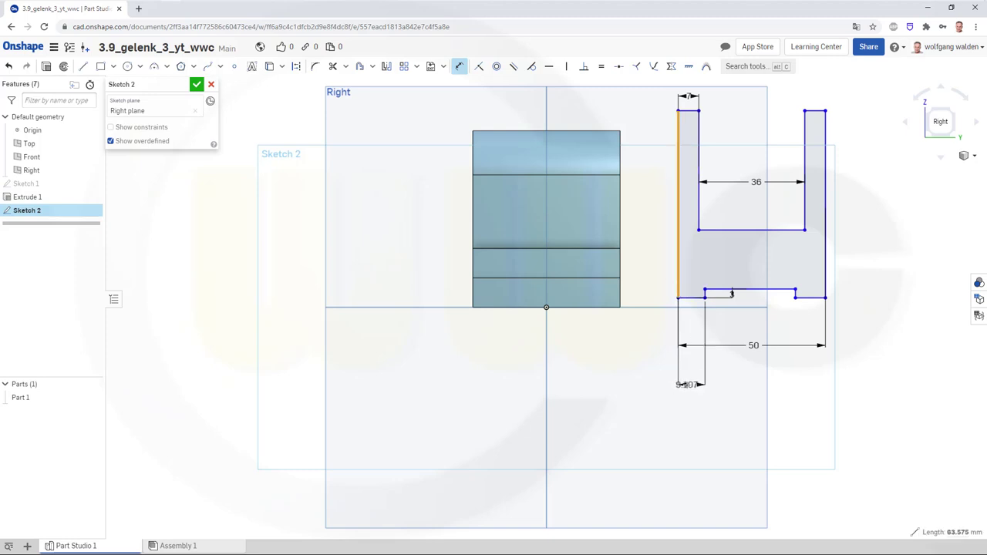
click(671, 370)
text(10)
key(Return)
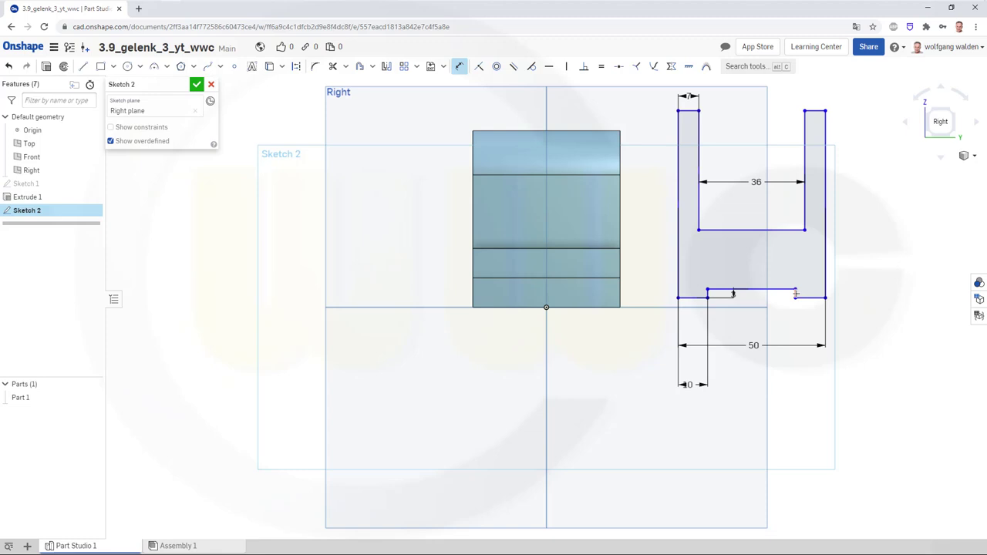
click(825, 288)
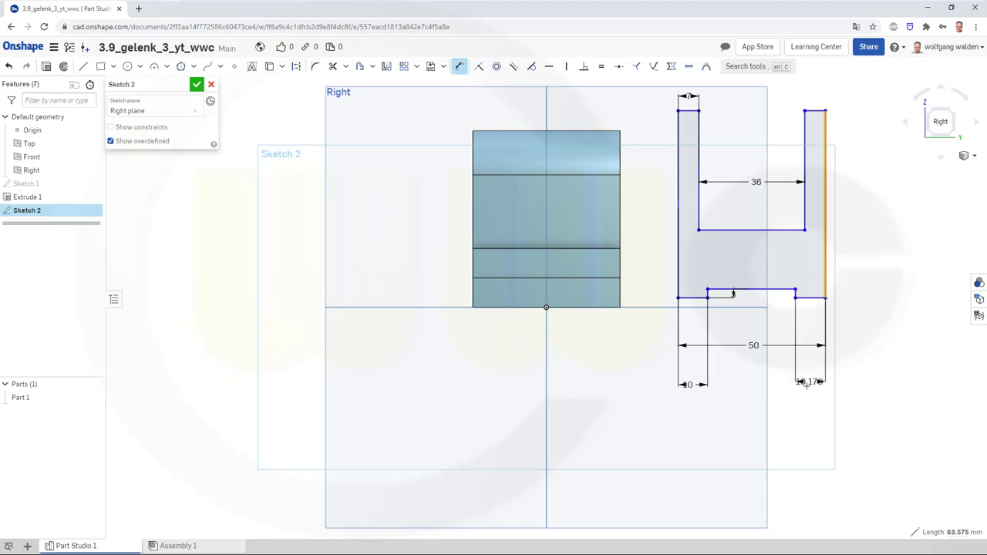
click(805, 386)
text(10)
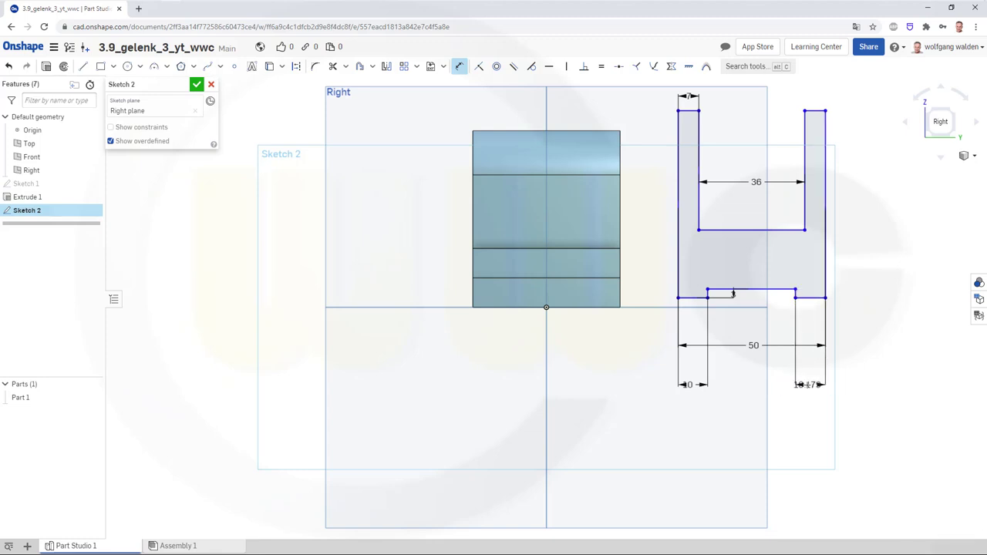
key(Return)
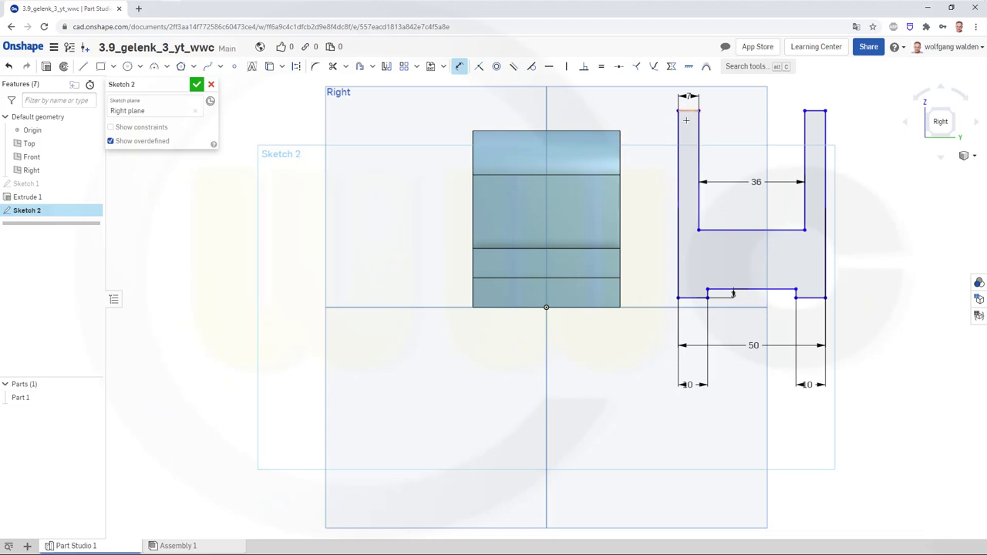
Dimension the profile's overall height to 60 and the base height to 25.
click(690, 298)
click(869, 229)
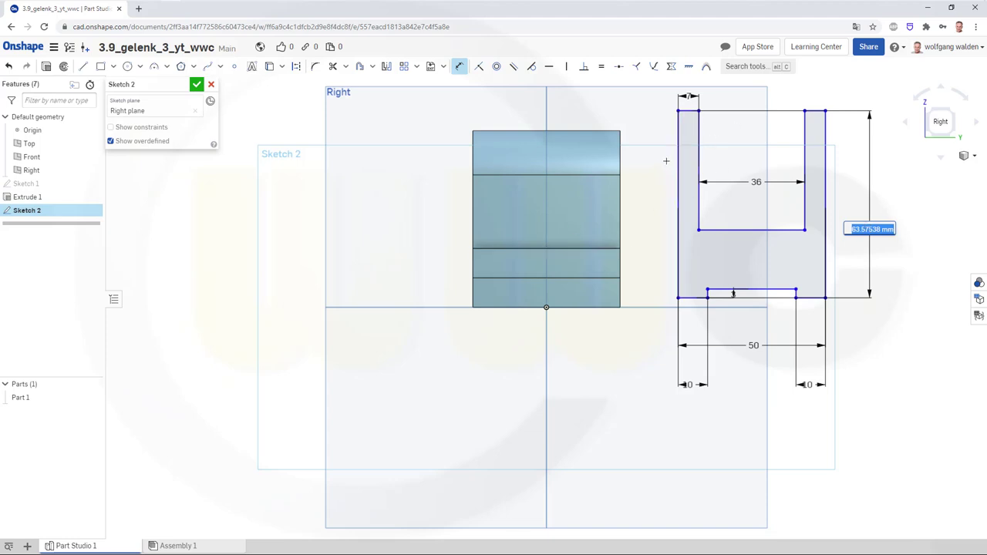
text(60)
key(Return)
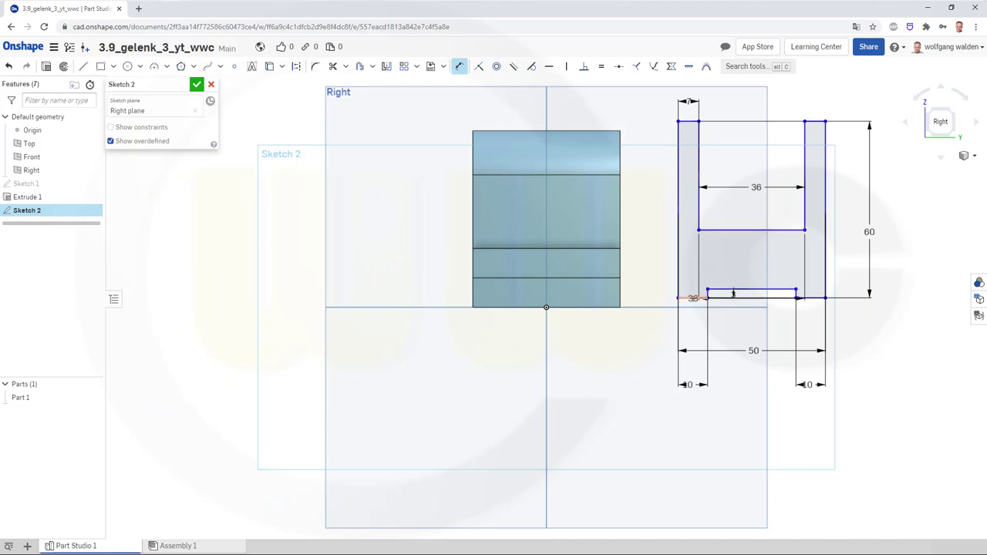
click(692, 298)
click(887, 274)
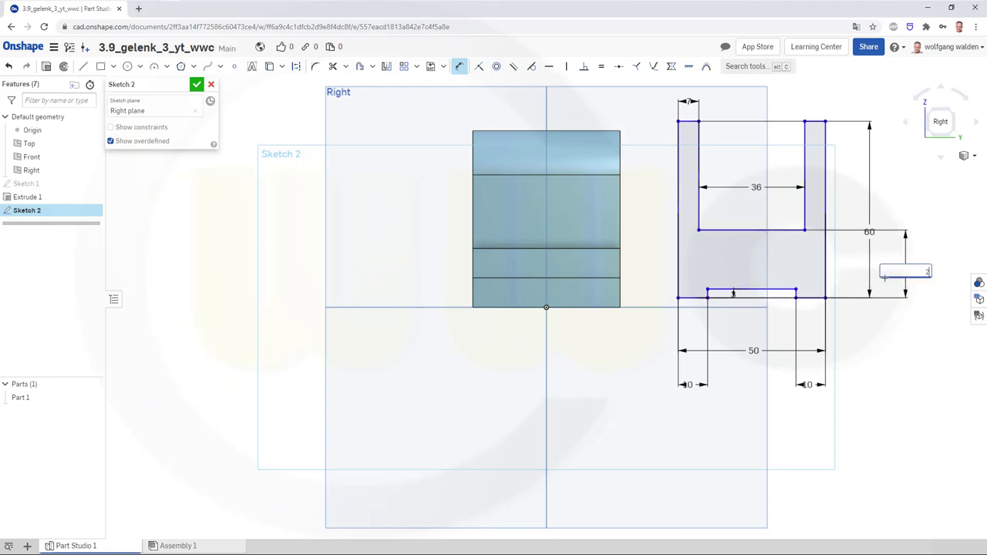
text(5)
key(Return)
key(Escape)
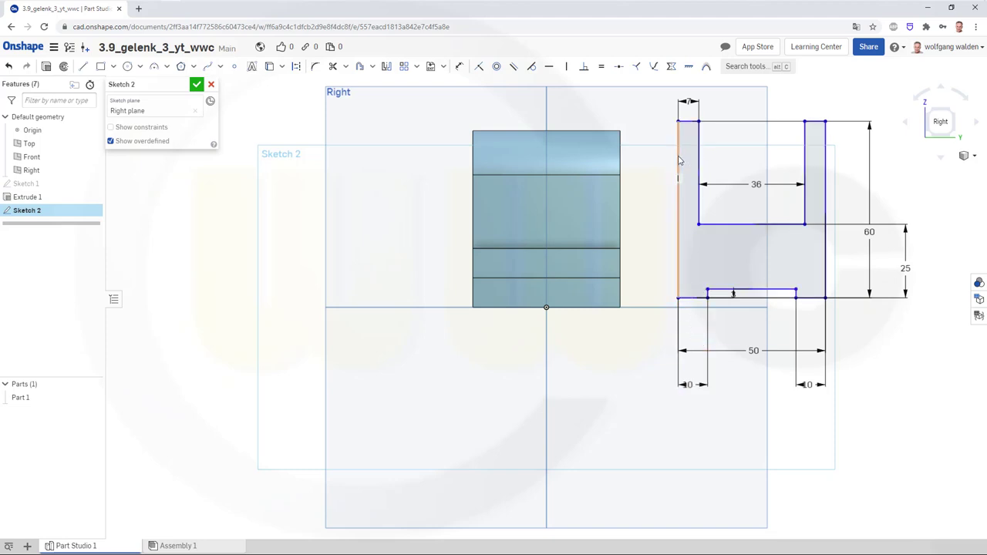
Move the profile over the block and make its bottom line coincident with the origin.
drag(677, 163, 463, 218)
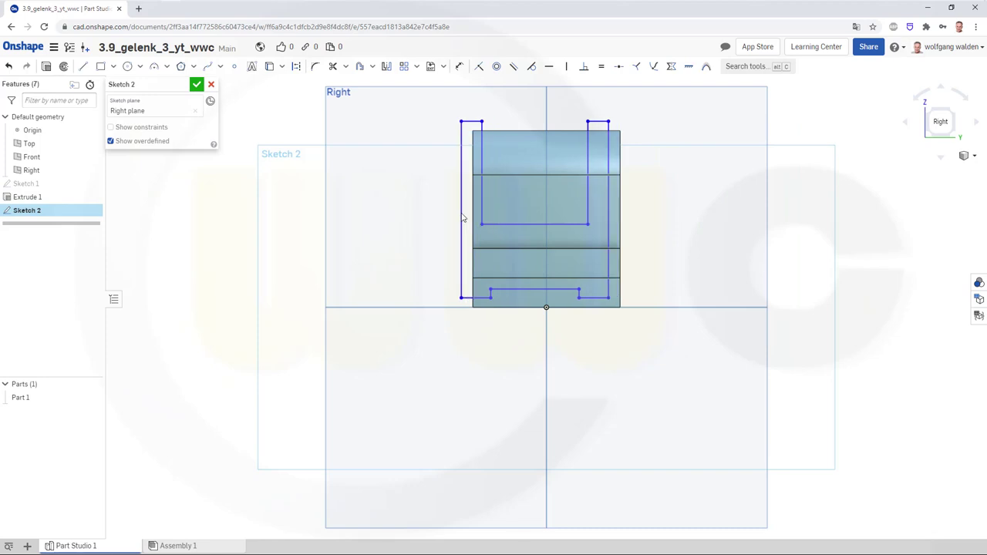
drag(533, 300, 534, 329)
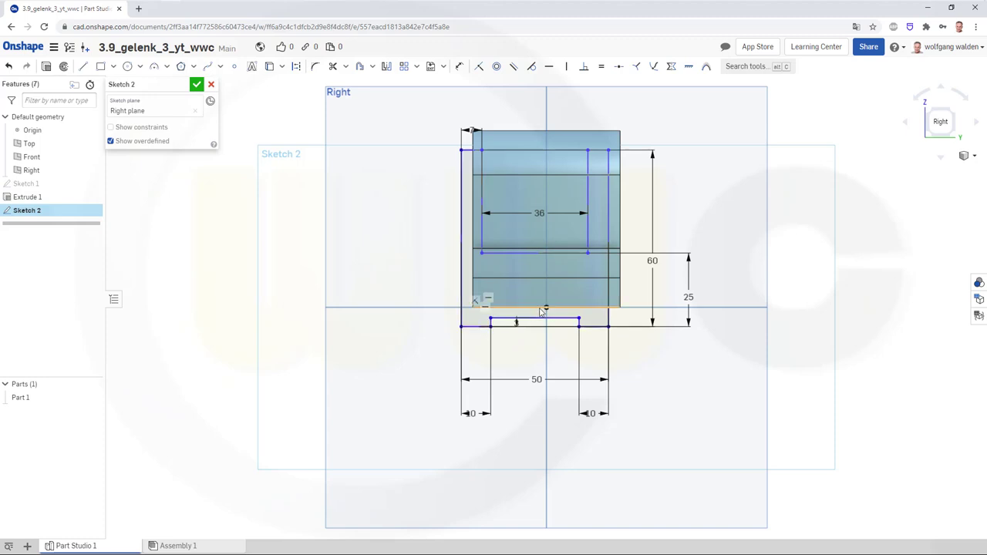
click(545, 310)
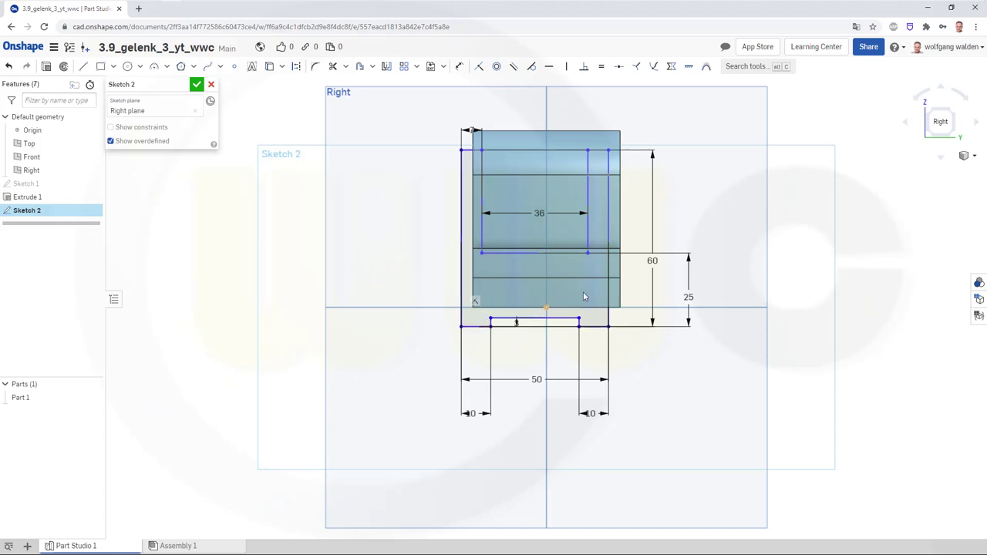
click(479, 69)
click(483, 339)
click(545, 309)
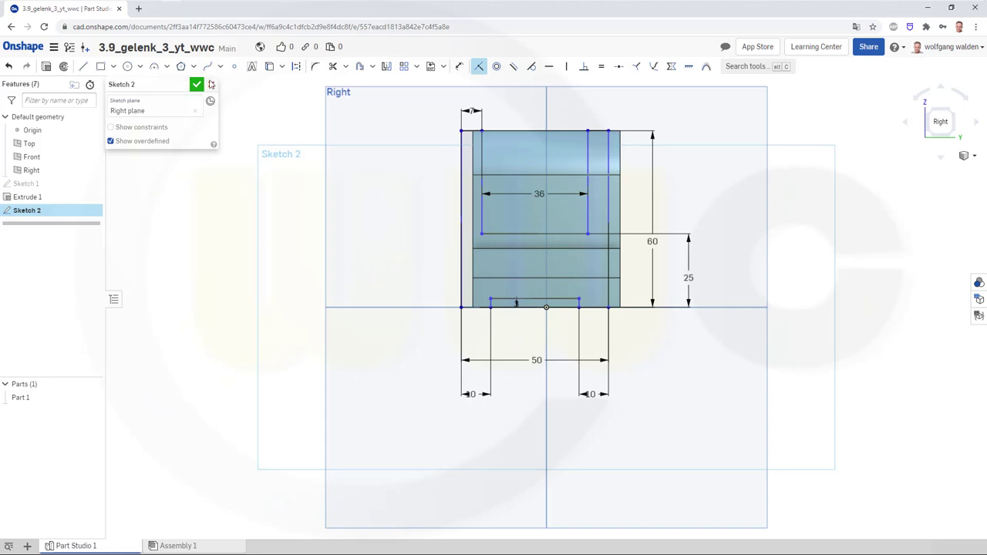
Center the profile by constraining a bottom-midpoint point vertical to the origin, then finish the sketch.
click(233, 70)
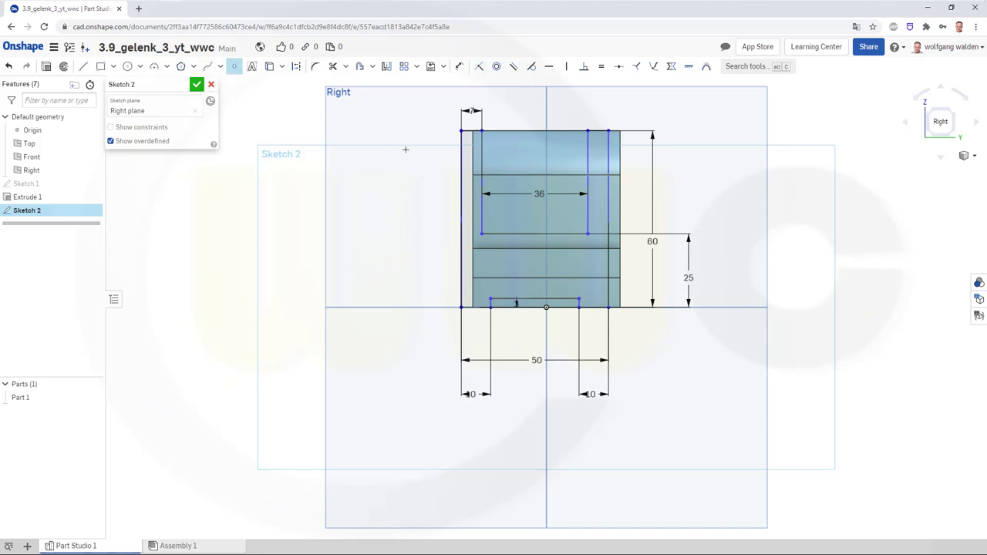
click(532, 299)
click(566, 67)
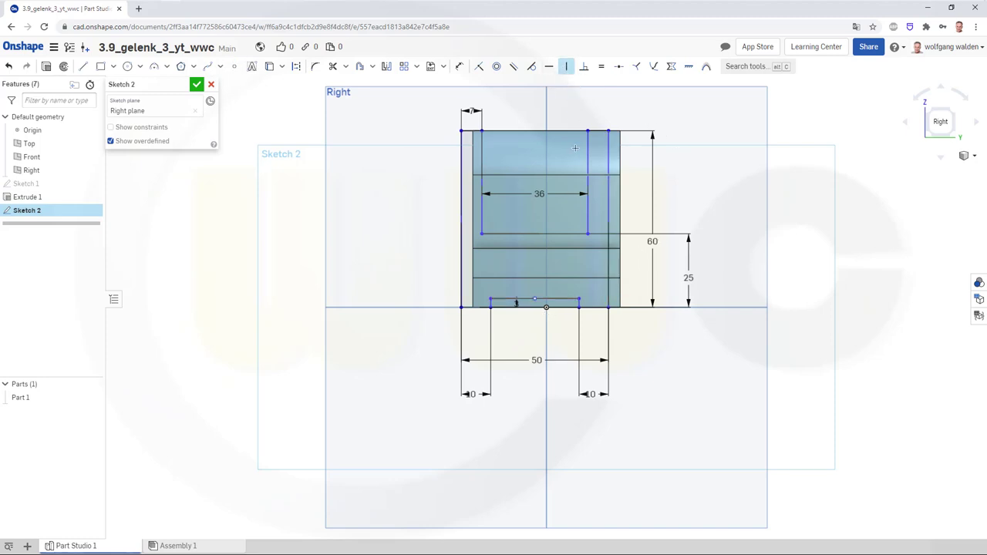
click(546, 307)
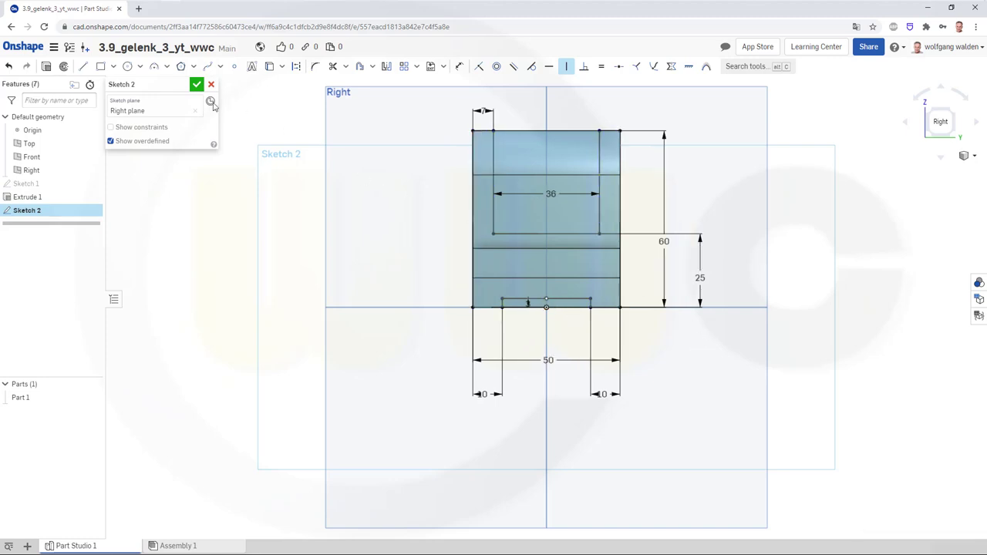
click(196, 85)
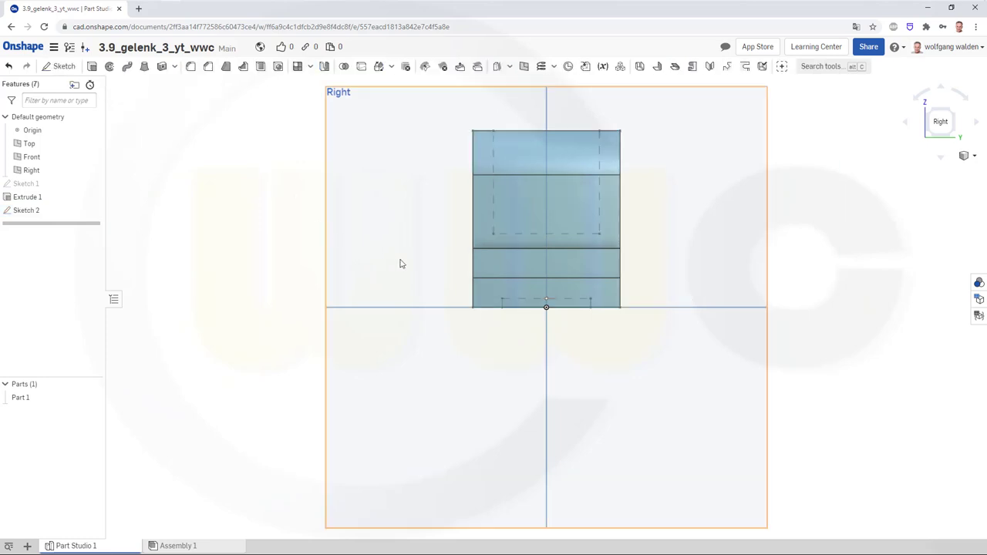
key(shift+7)
right_drag(466, 253, 429, 235)
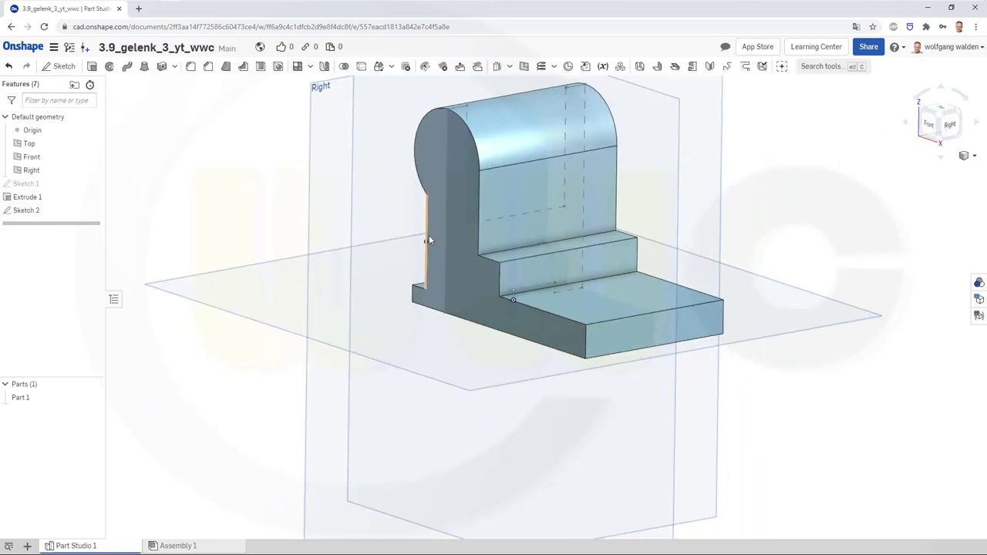
Start an Intersect extrusion using Sketch 2's face as the profile.
scroll(429, 235, down, 3)
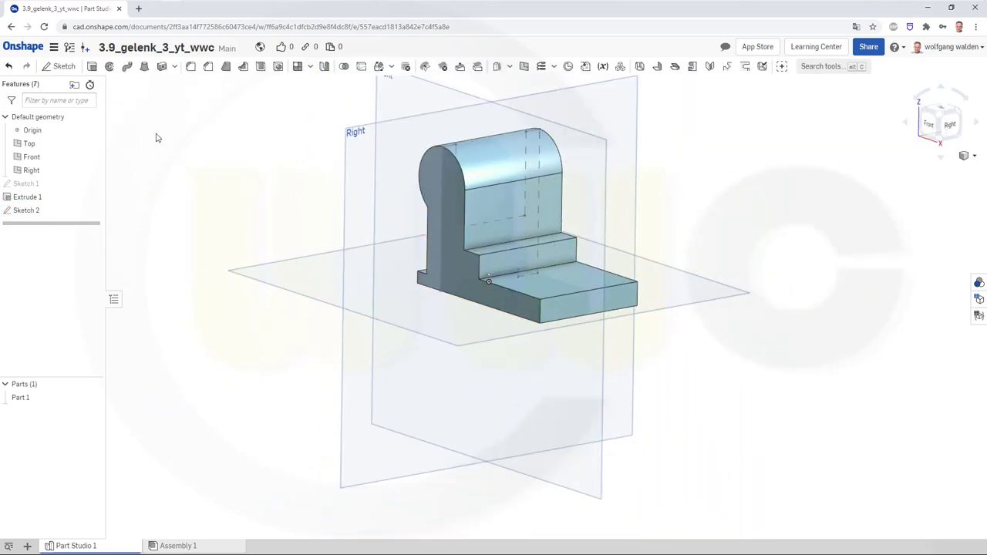
click(91, 67)
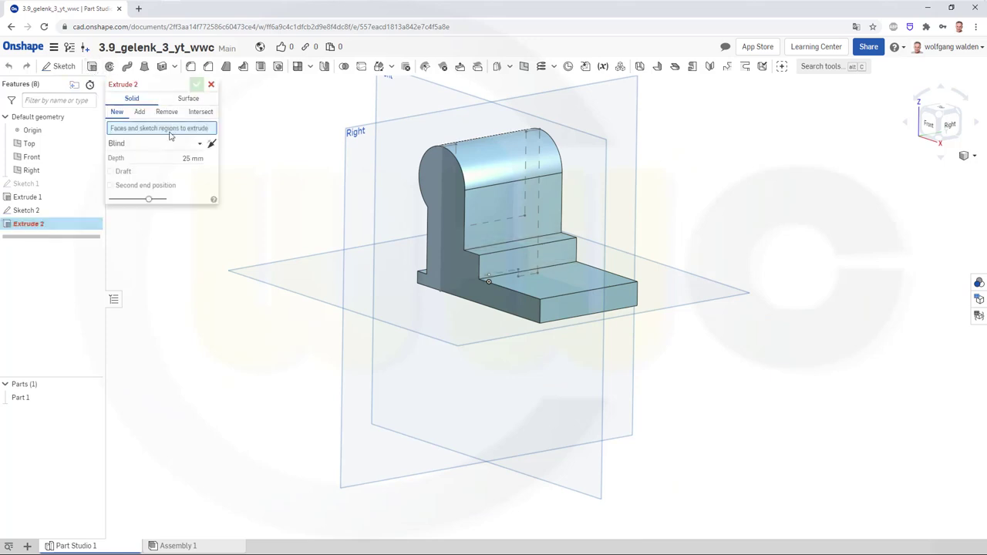
click(202, 112)
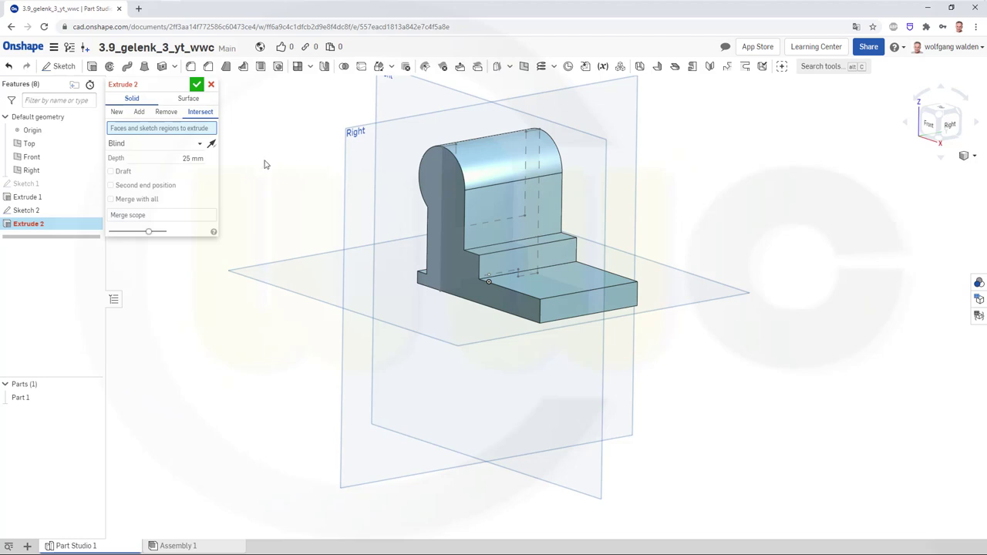
click(453, 154)
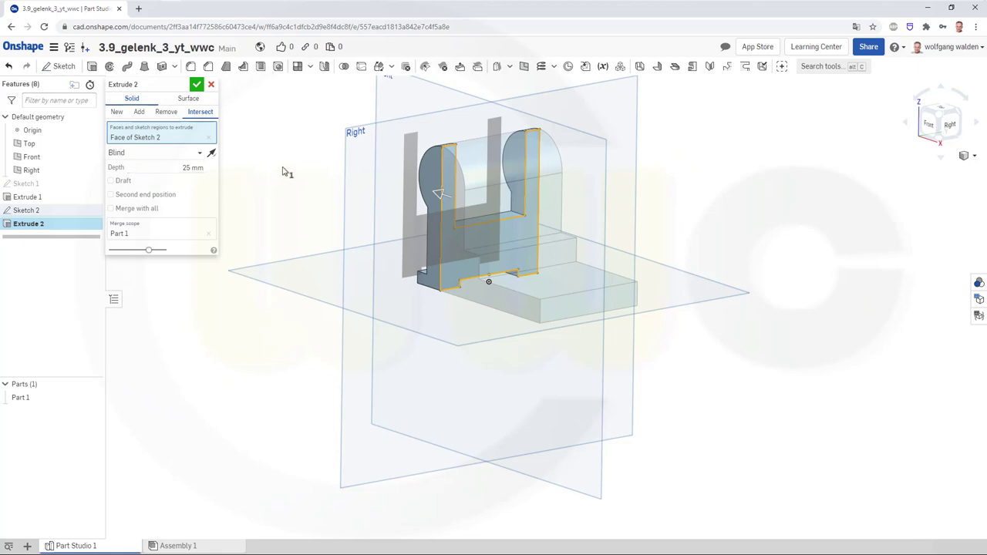
right_drag(289, 162, 321, 161)
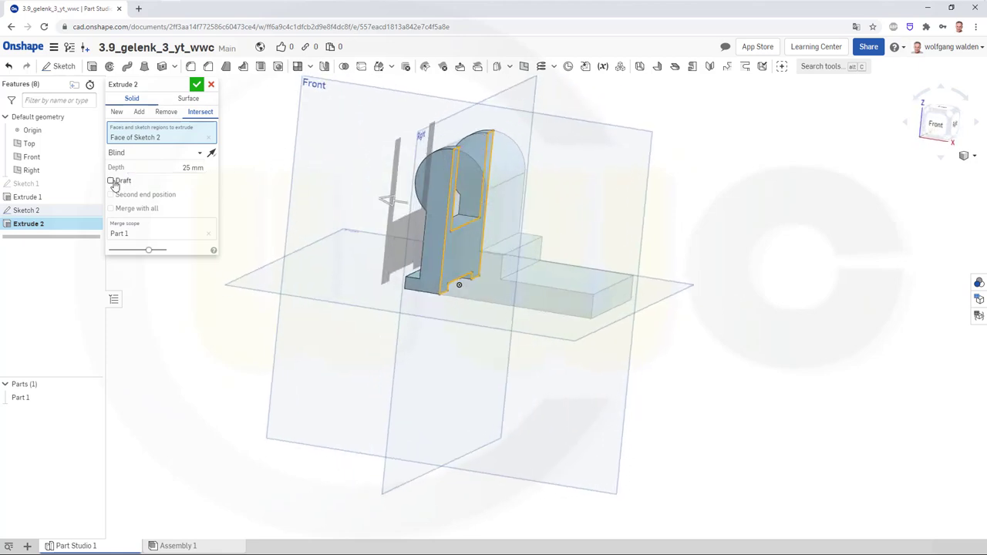
Extrude both ways: 80 mm in the second direction and 30 mm in the first.
click(111, 195)
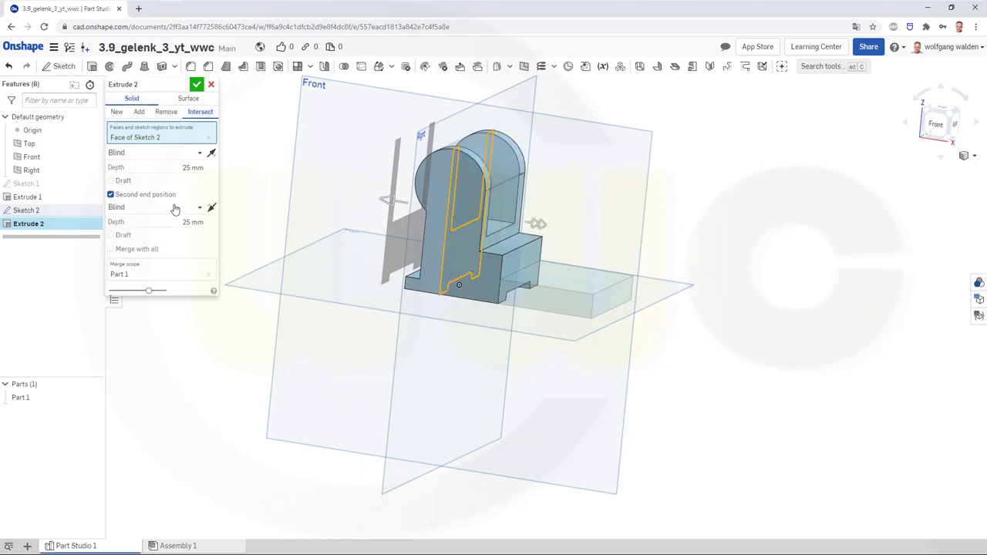
drag(580, 237, 646, 259)
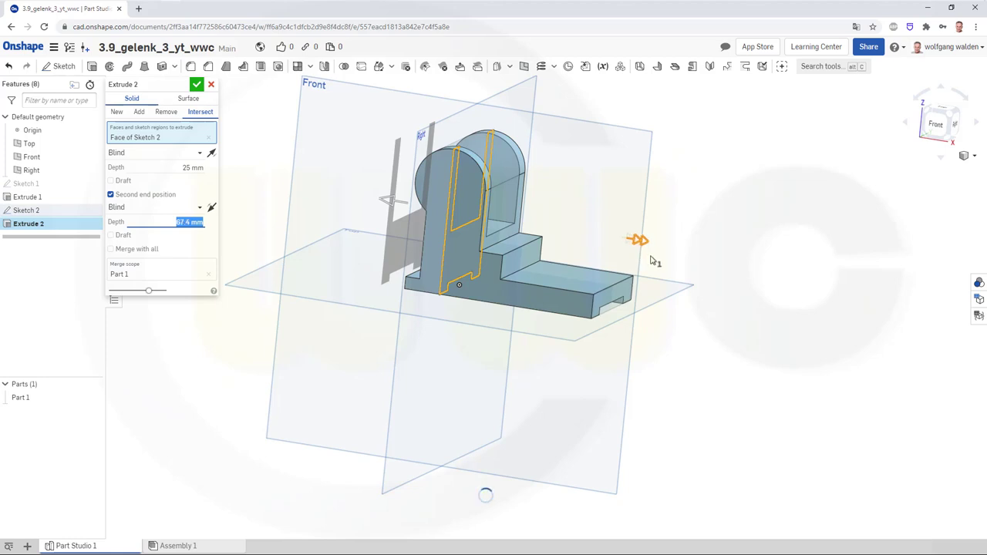
drag(646, 259, 659, 262)
text(80)
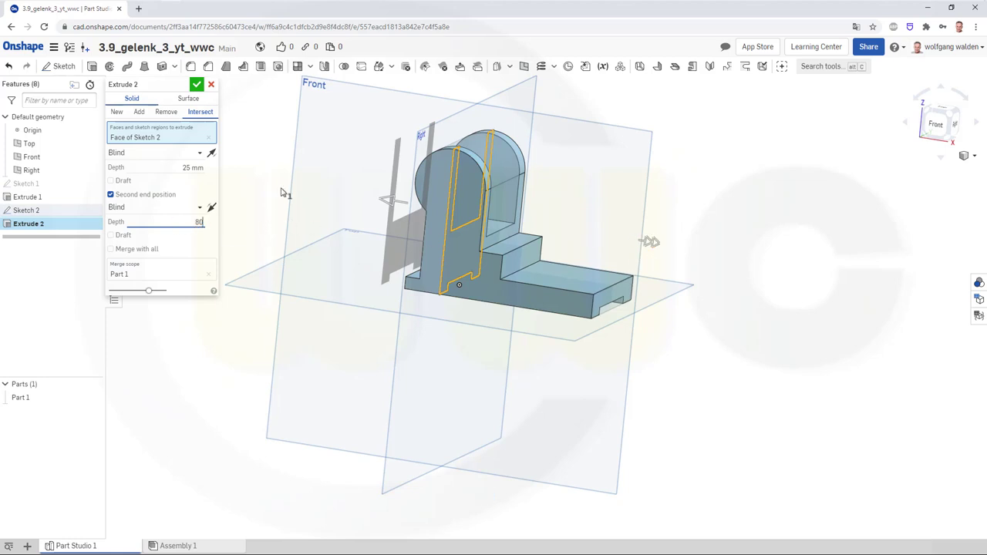
click(197, 168)
text(30)
key(Return)
mouse_move(678, 355)
right_down()
mouse_move(680, 340)
mouse_move(742, 347)
mouse_move(652, 346)
right_up()
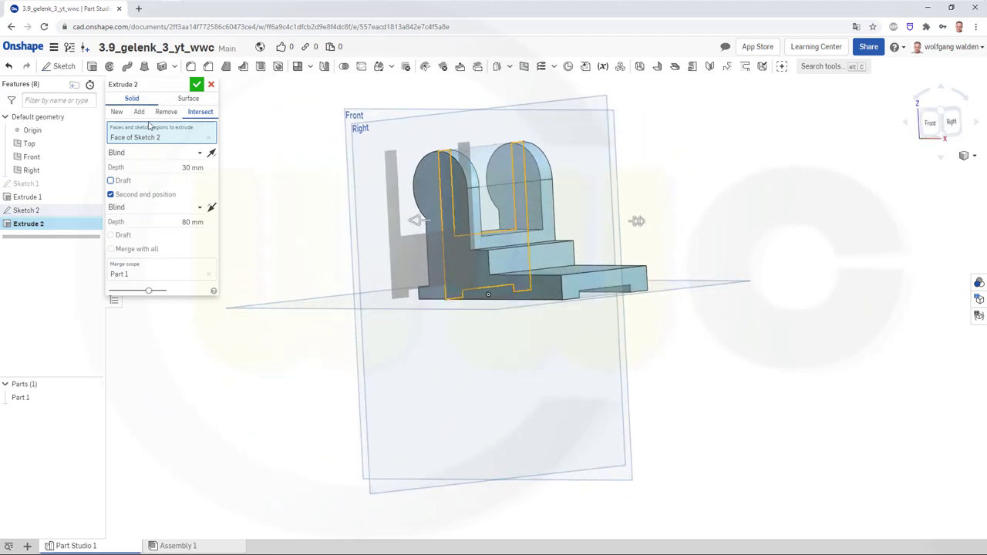
Accept the intersecting extrusion and reorient to an angled 3D view.
click(197, 85)
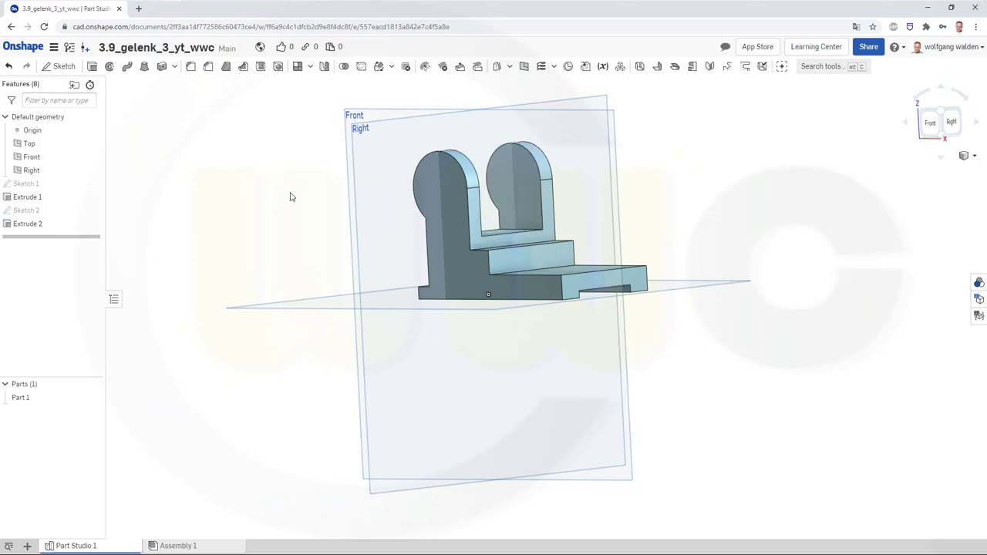
mouse_move(656, 267)
right_down()
mouse_move(703, 267)
mouse_move(717, 299)
right_up()
key(shift+1)
right_drag(709, 259, 694, 263)
scroll(678, 220, up, 2)
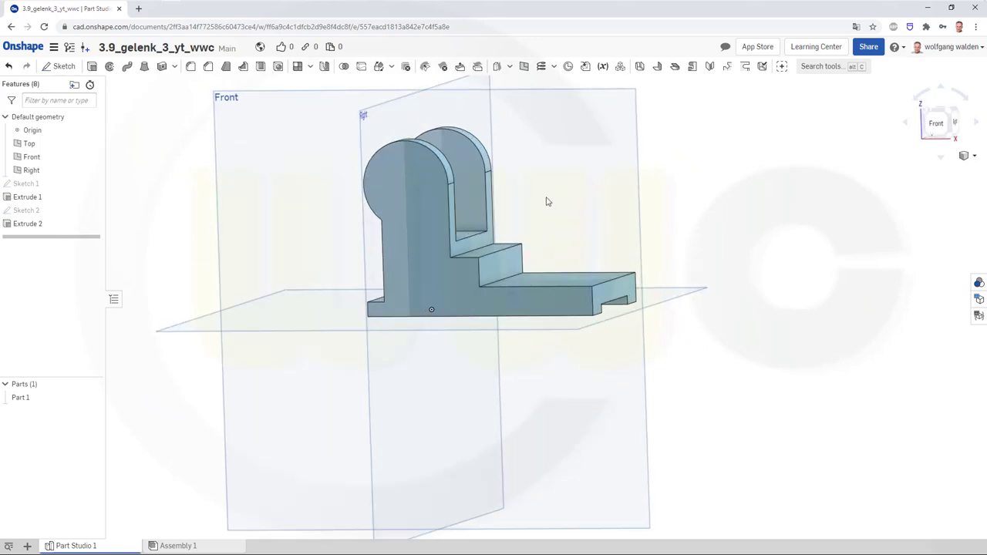
Fillet the base's two vertical end edges with a 25 mm radius.
click(192, 68)
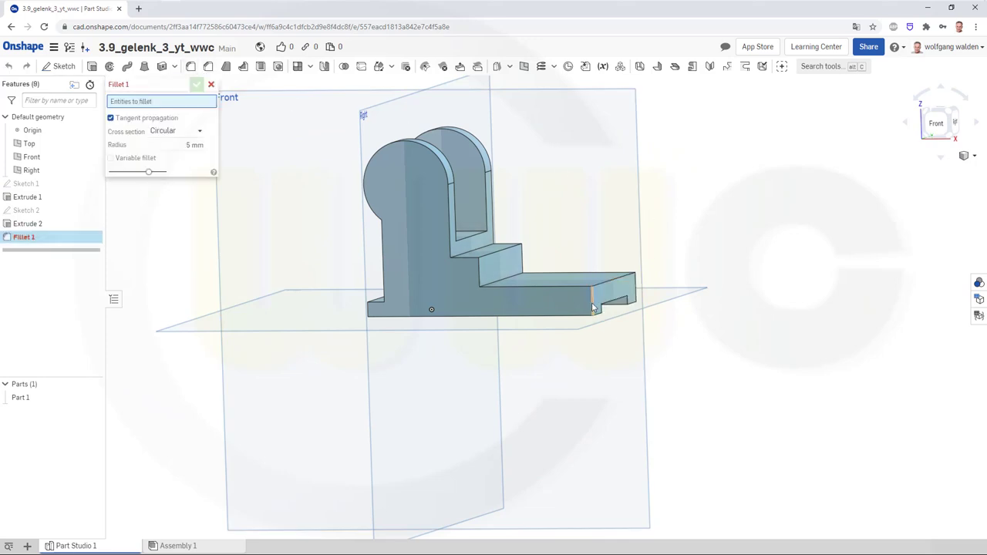
click(637, 288)
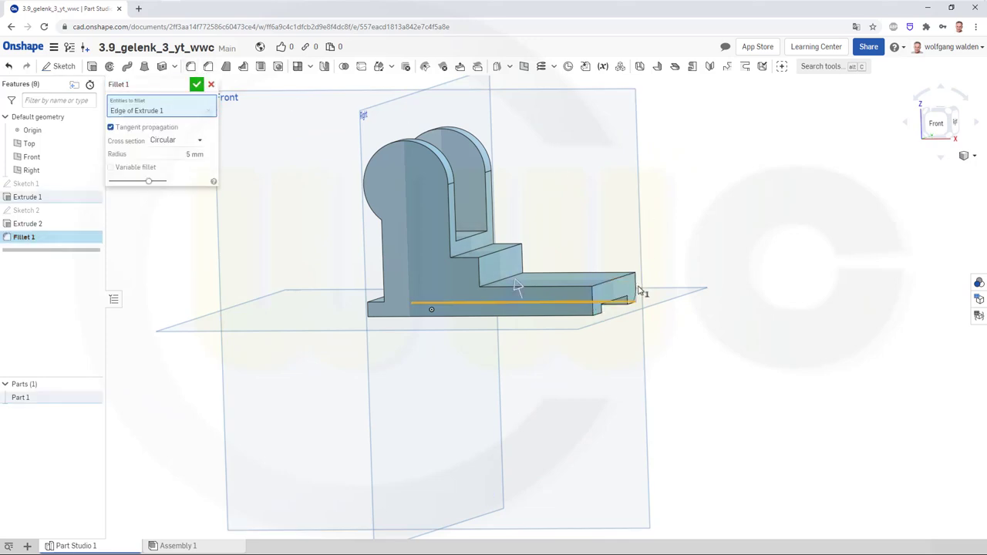
right_drag(676, 311, 639, 332)
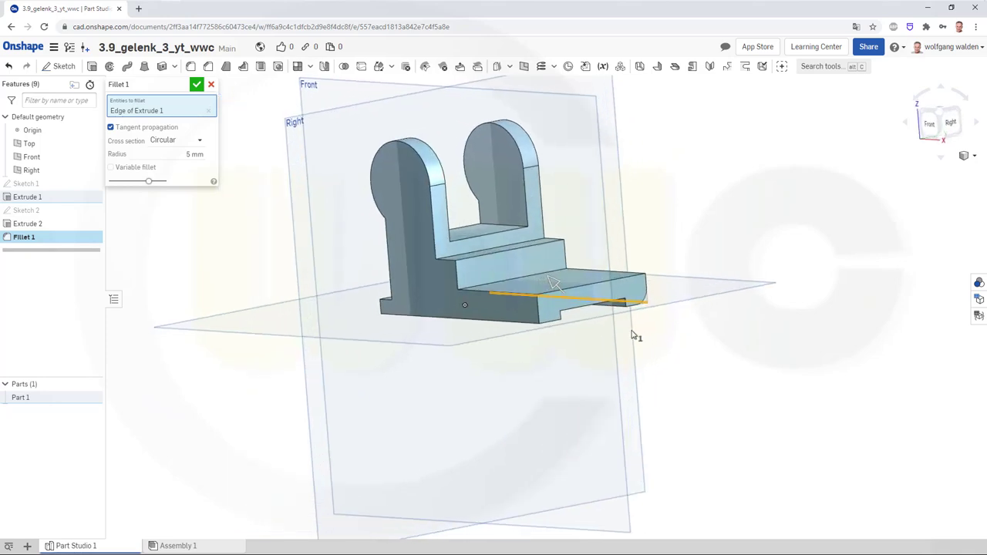
click(209, 111)
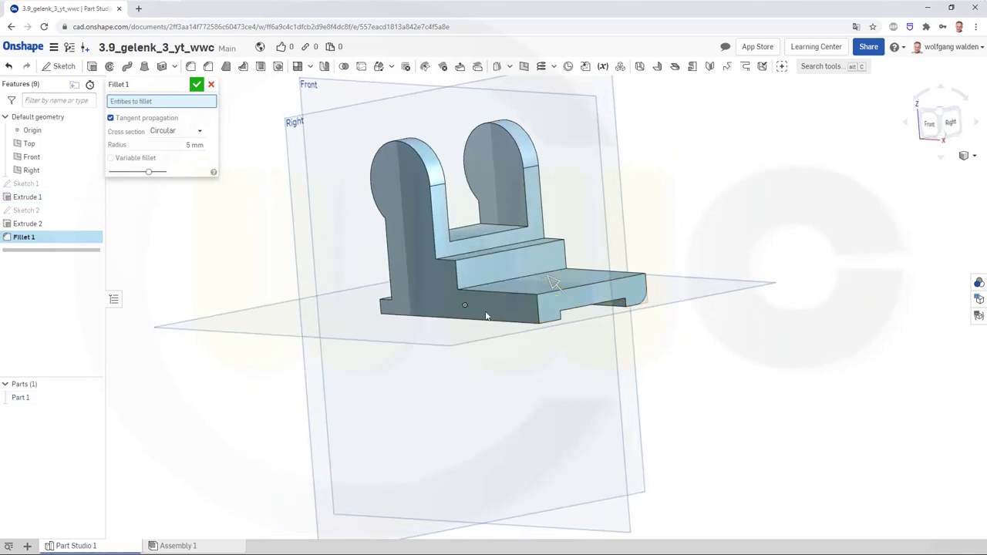
click(536, 312)
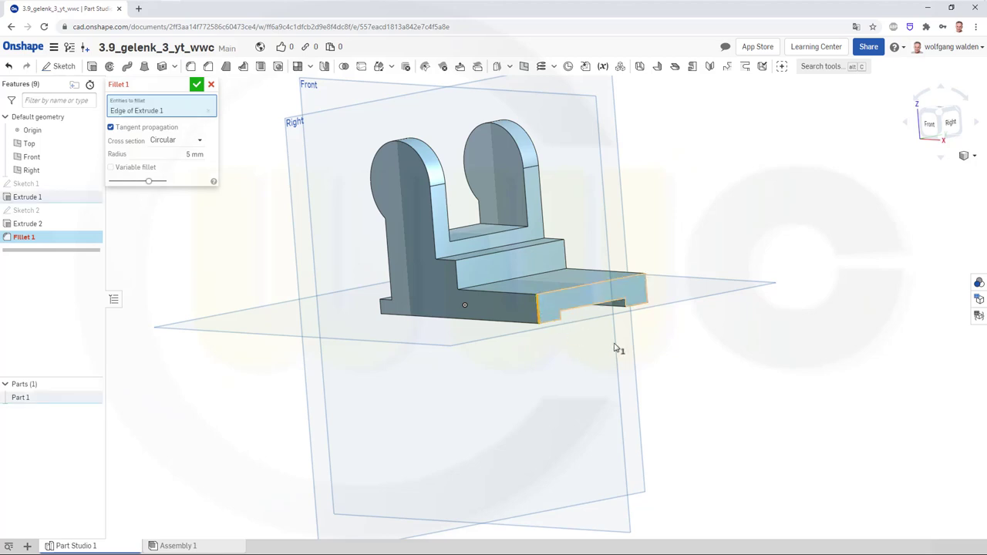
click(648, 292)
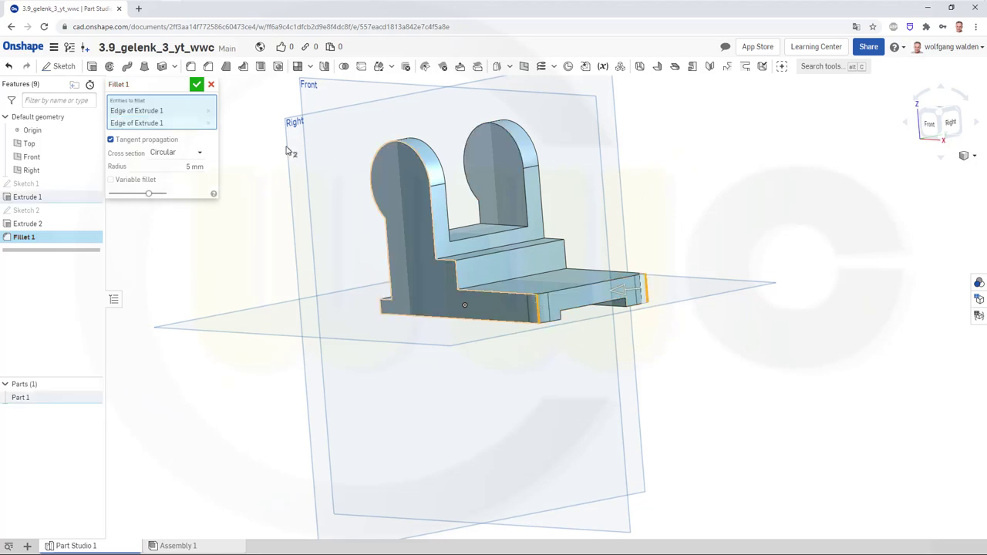
click(194, 166)
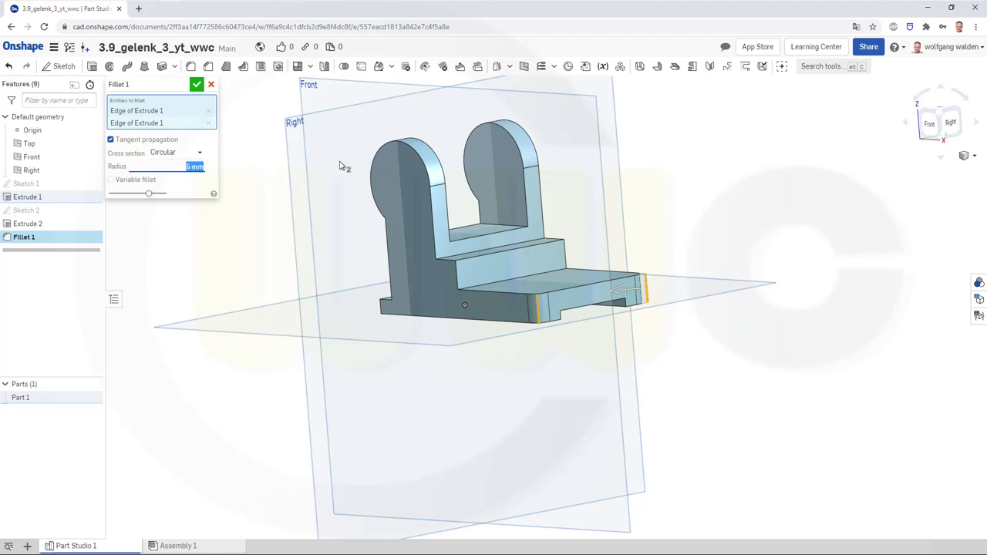
text(25)
key(Return)
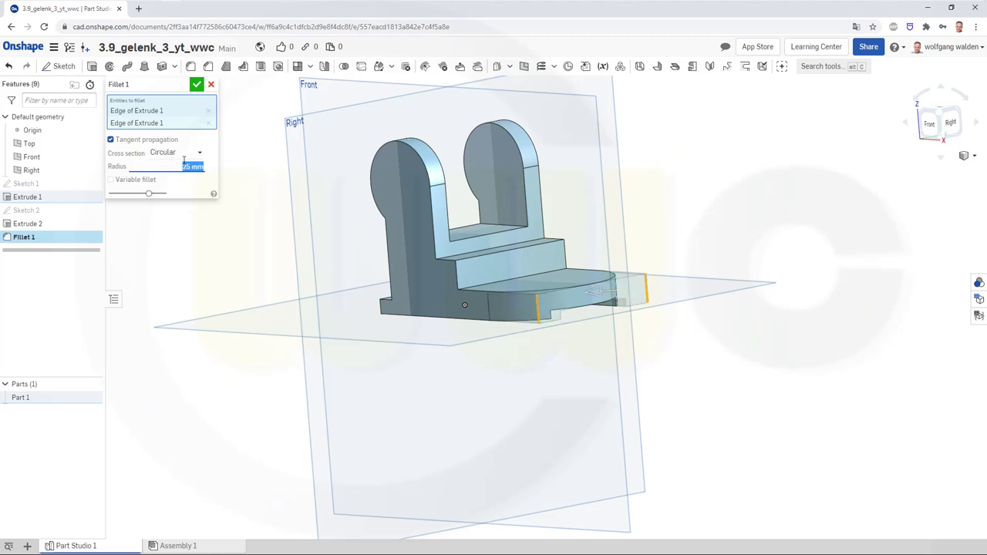
click(197, 84)
mouse_move(228, 249)
right_down()
mouse_move(295, 186)
mouse_move(330, 229)
mouse_move(335, 203)
mouse_move(311, 256)
mouse_move(300, 249)
mouse_move(295, 264)
mouse_move(300, 248)
right_up()
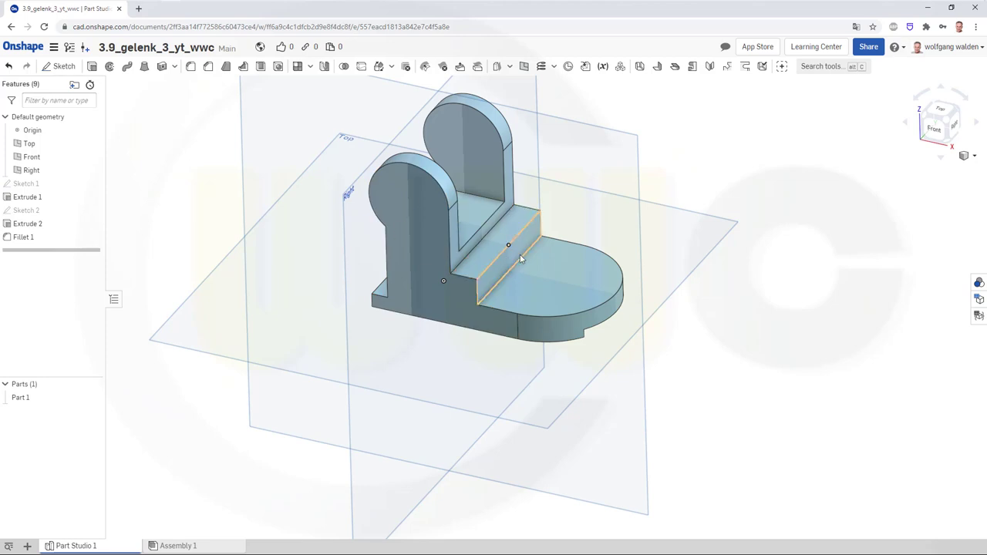
Create a hole feature and enter 13 mm as its diameter.
right_drag(705, 159, 458, 157)
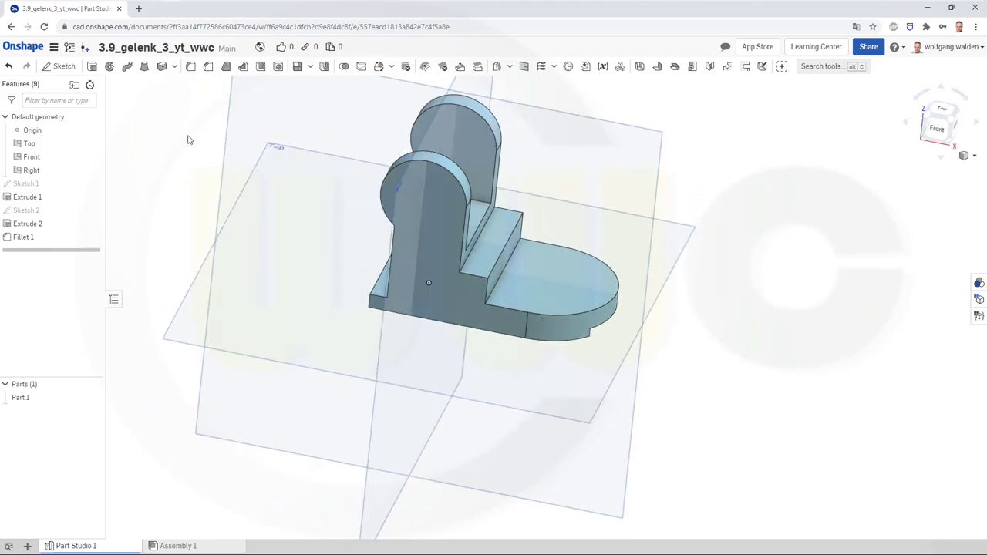
click(278, 67)
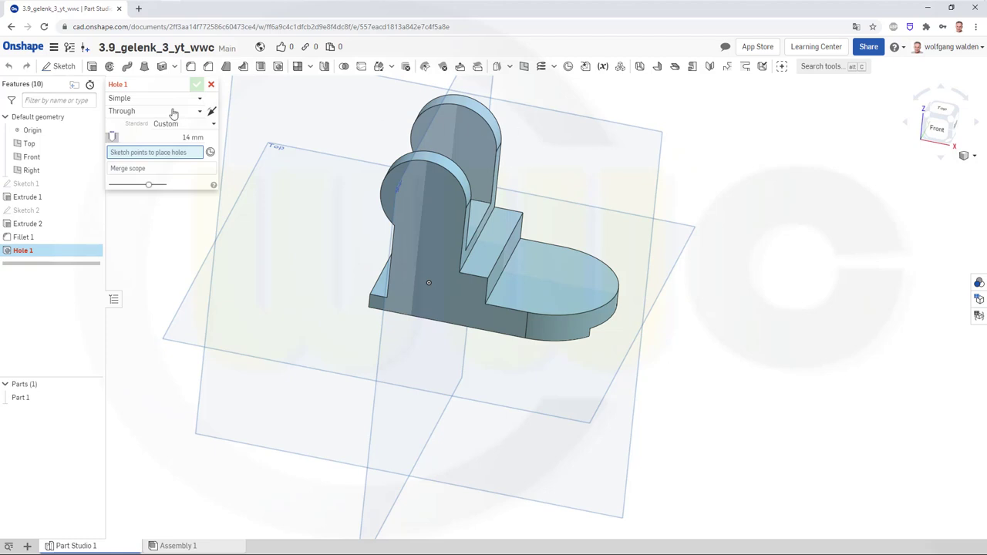
key(Left)
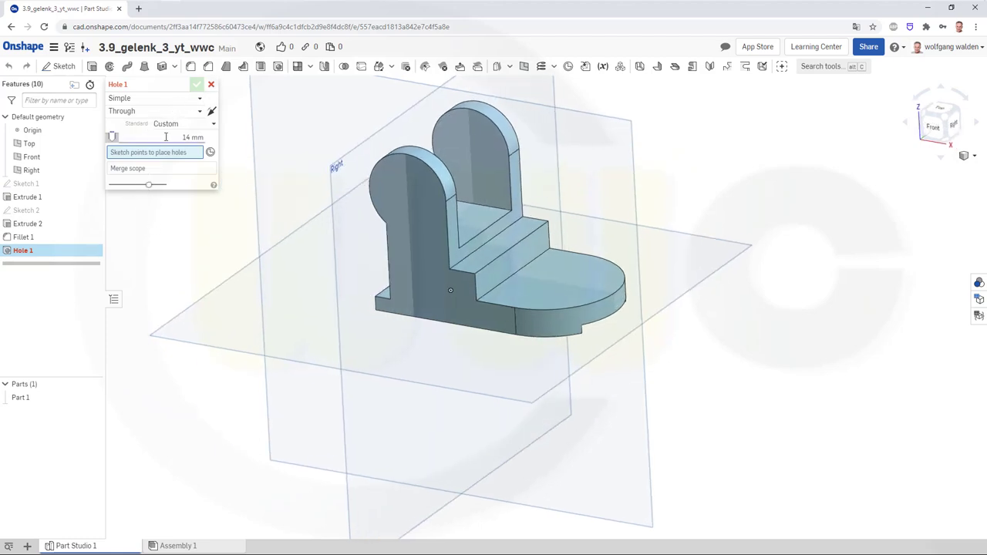
click(169, 137)
text(13)
key(Return)
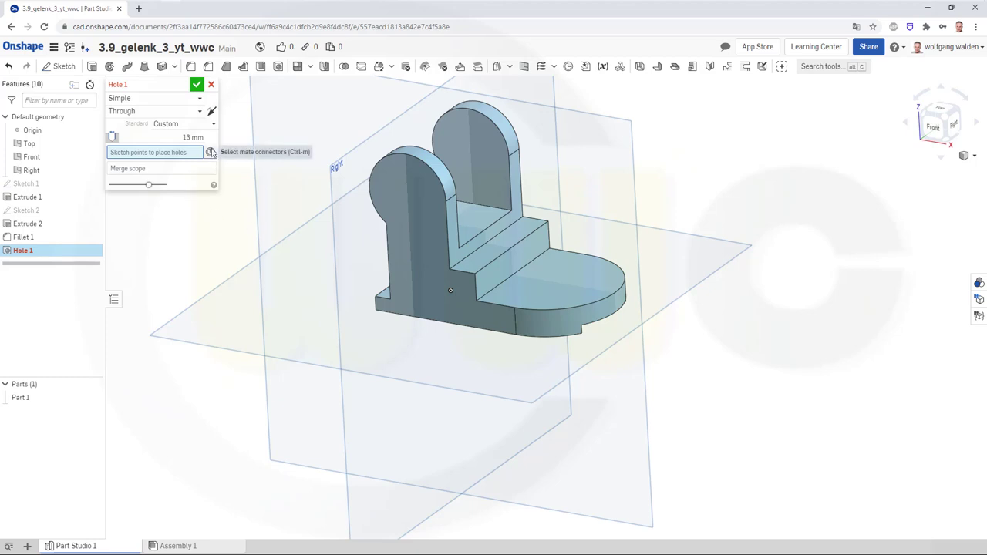
Cancel Hole 1 and sketch a point concentric with the base's rounded end on its top face.
click(209, 86)
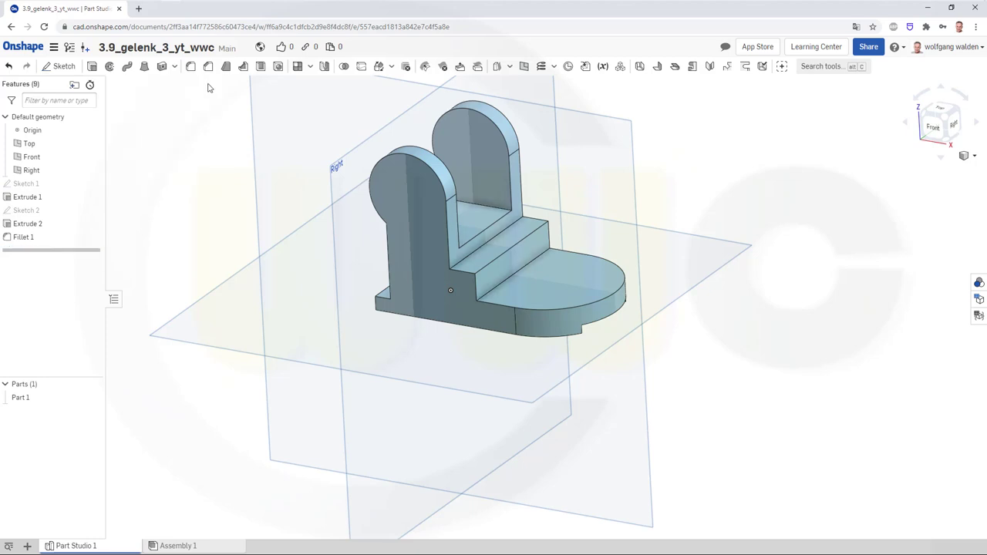
click(72, 71)
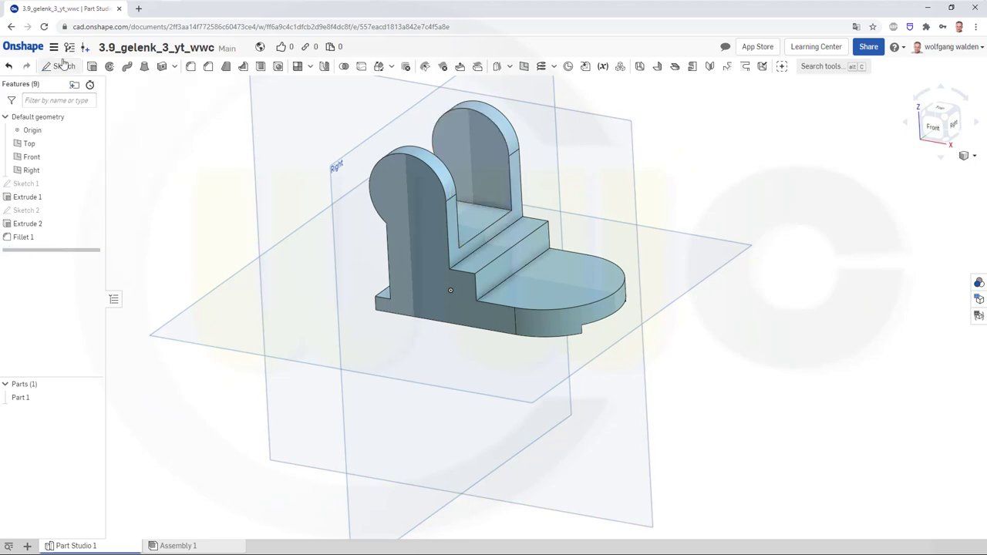
click(556, 295)
mouse_move(211, 203)
right_down()
mouse_move(193, 226)
mouse_move(216, 178)
right_up()
click(234, 66)
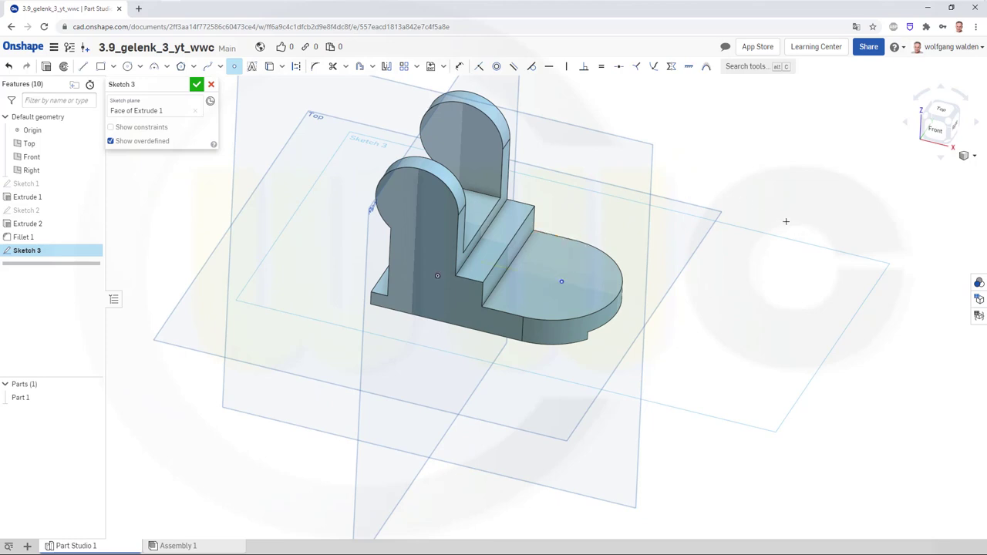
click(496, 66)
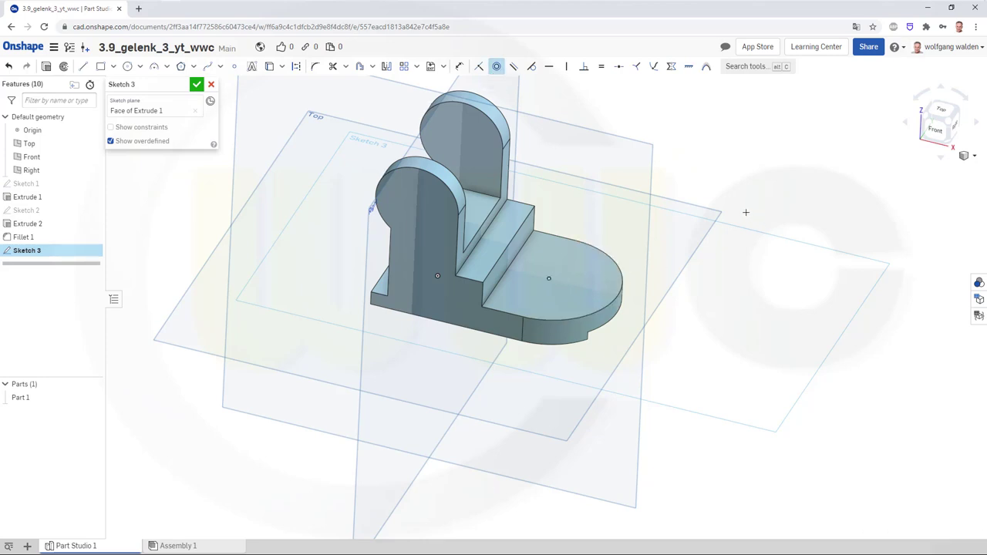
click(197, 85)
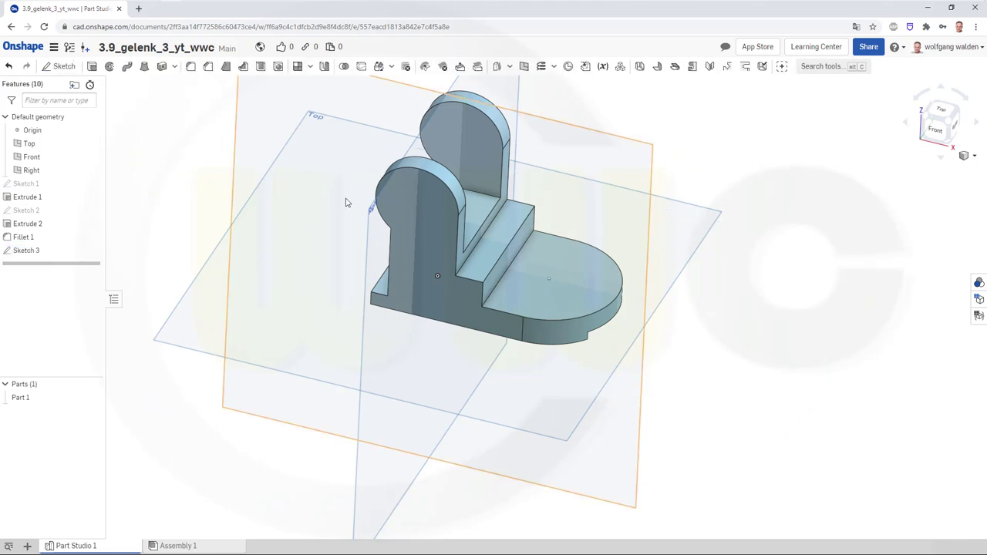
mouse_move(336, 228)
right_down()
mouse_move(333, 202)
mouse_move(320, 198)
right_up()
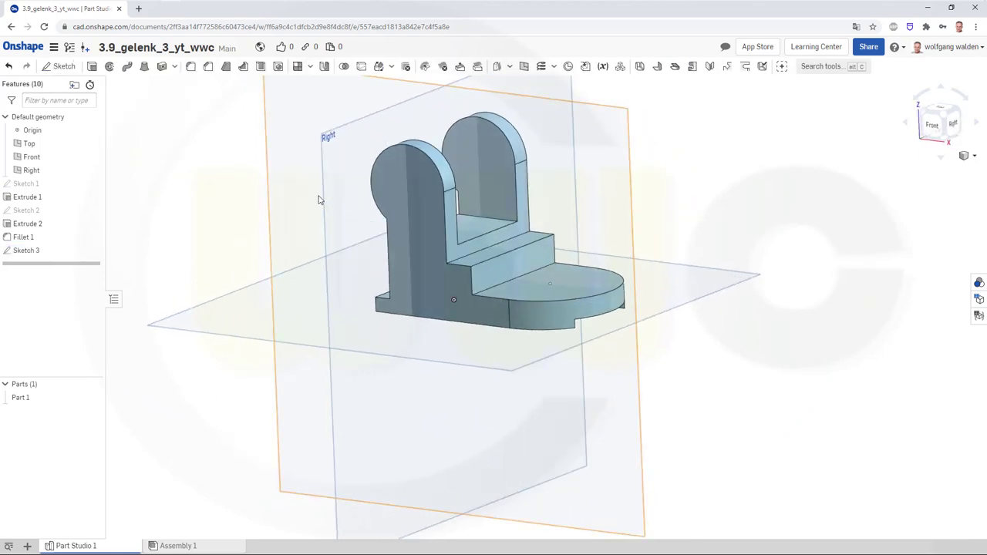
Sketch a point at the arc centre on the lug's front face.
click(61, 66)
click(416, 172)
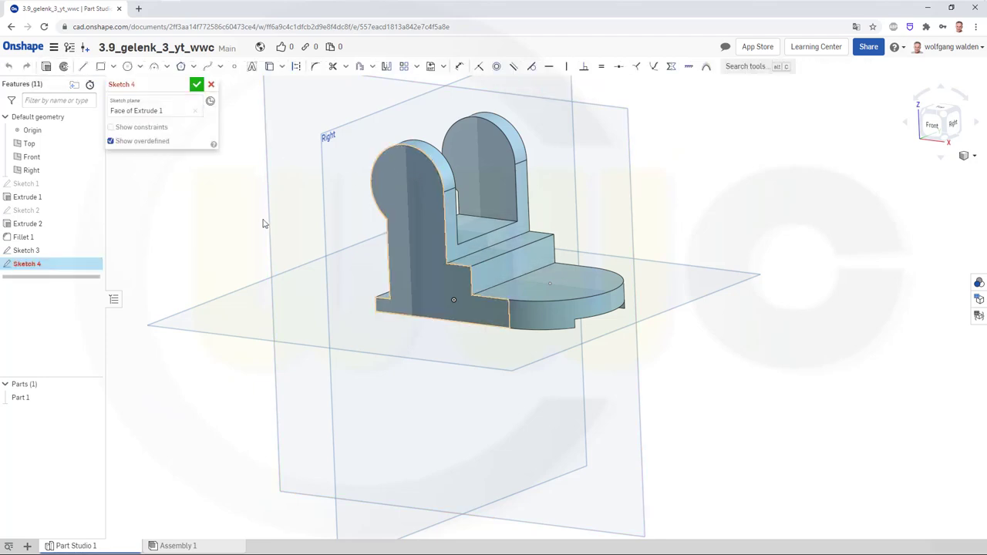
key(n)
right_drag(254, 220, 264, 236)
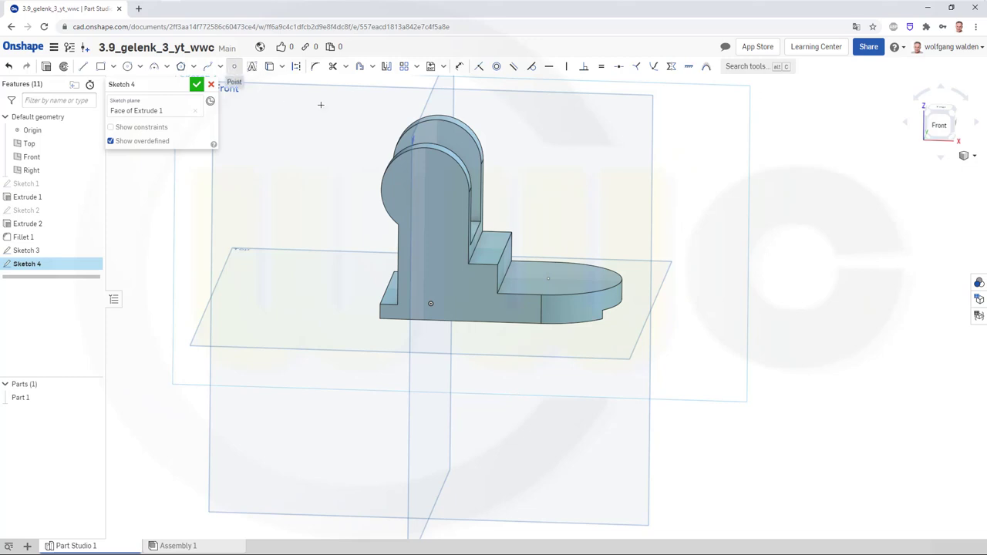
click(235, 66)
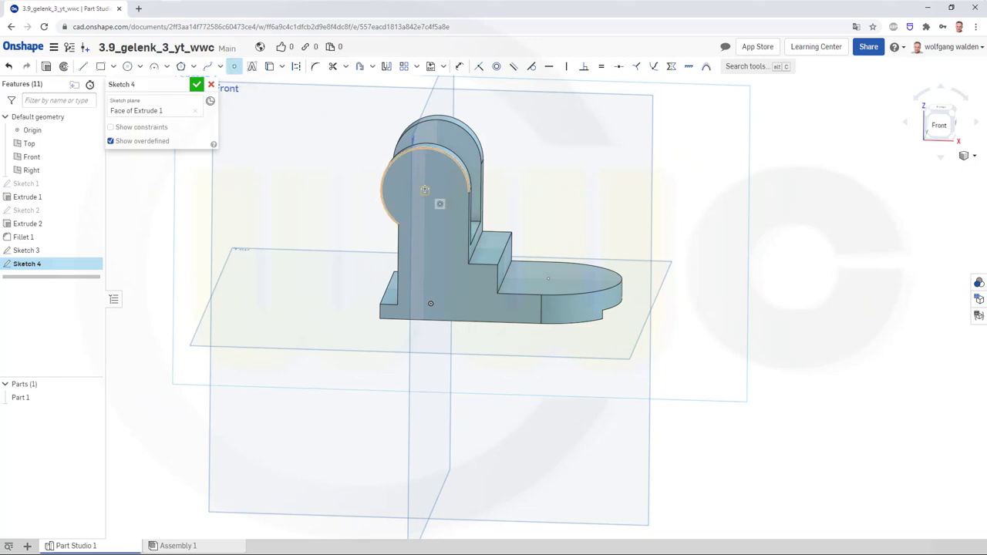
click(198, 84)
right_drag(694, 257, 253, 193)
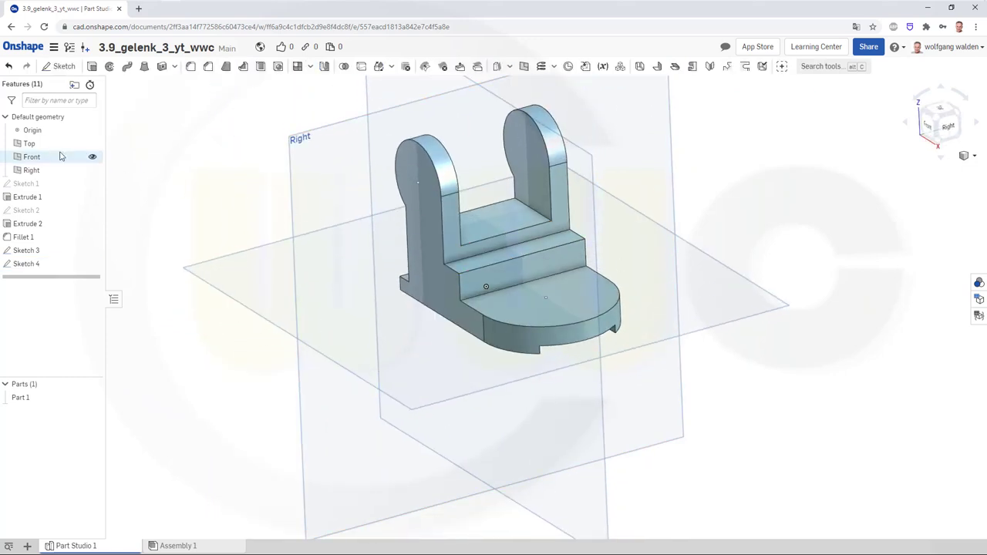
Hide all reference planes.
right_click(290, 171)
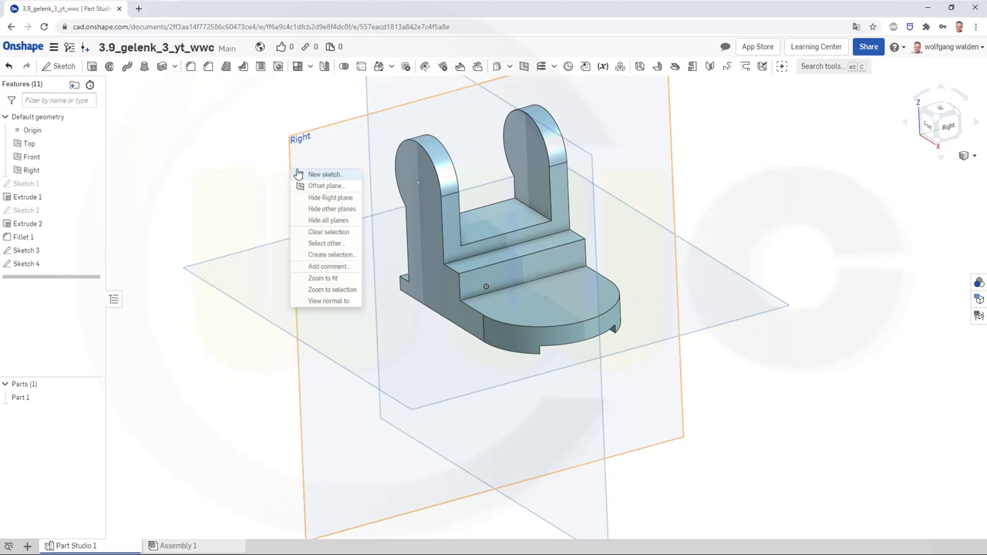
click(331, 222)
right_drag(641, 242, 618, 225)
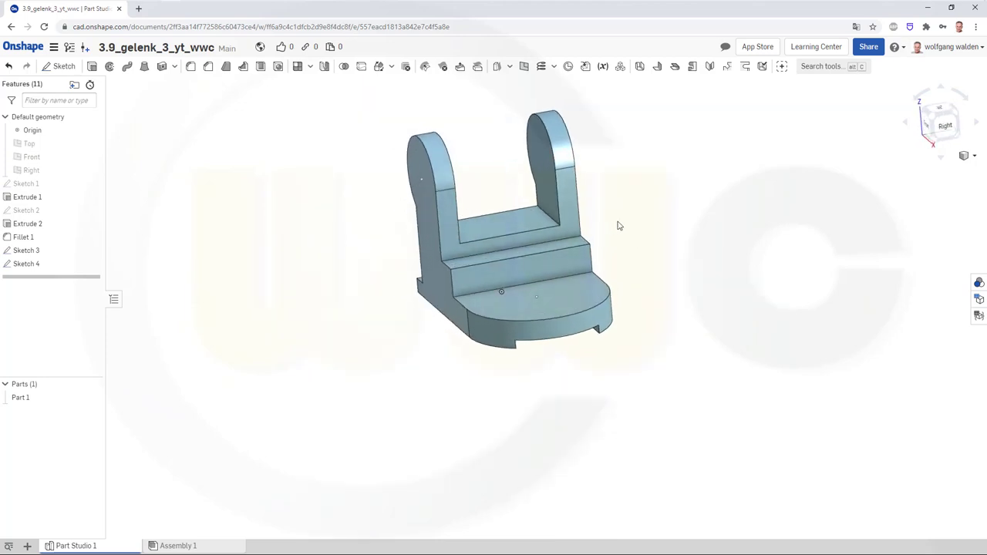
On the step's vertical face, sketch a single point at the upper edge's midpoint.
click(65, 66)
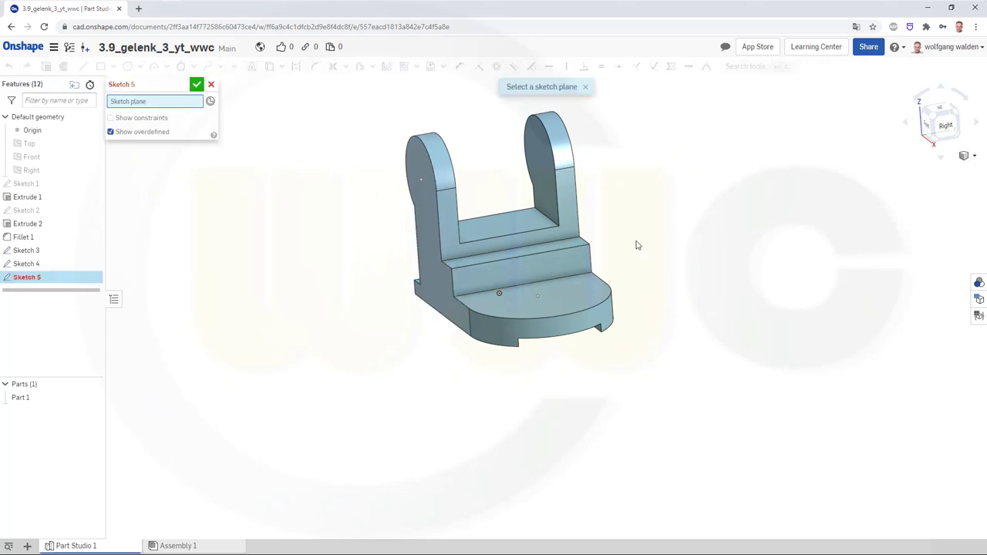
click(526, 269)
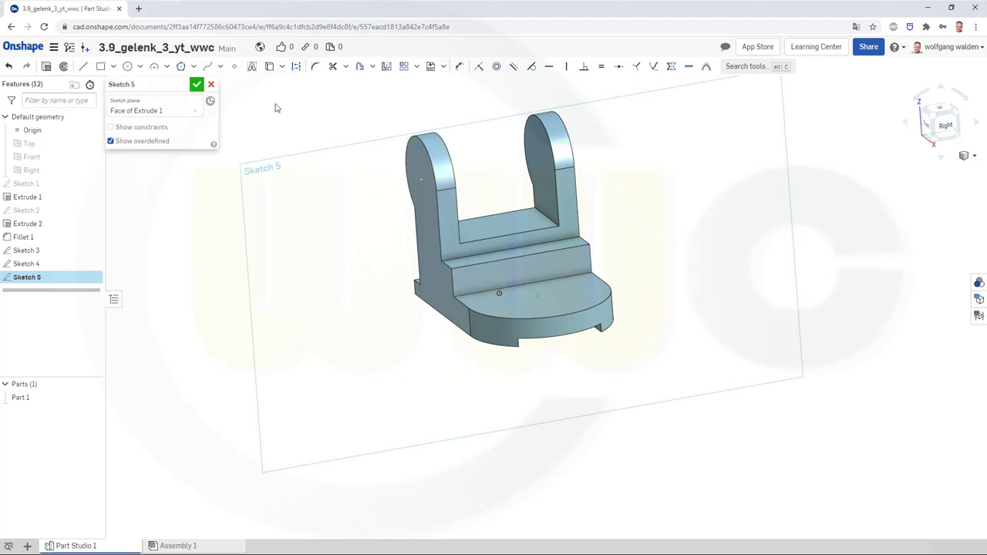
click(233, 66)
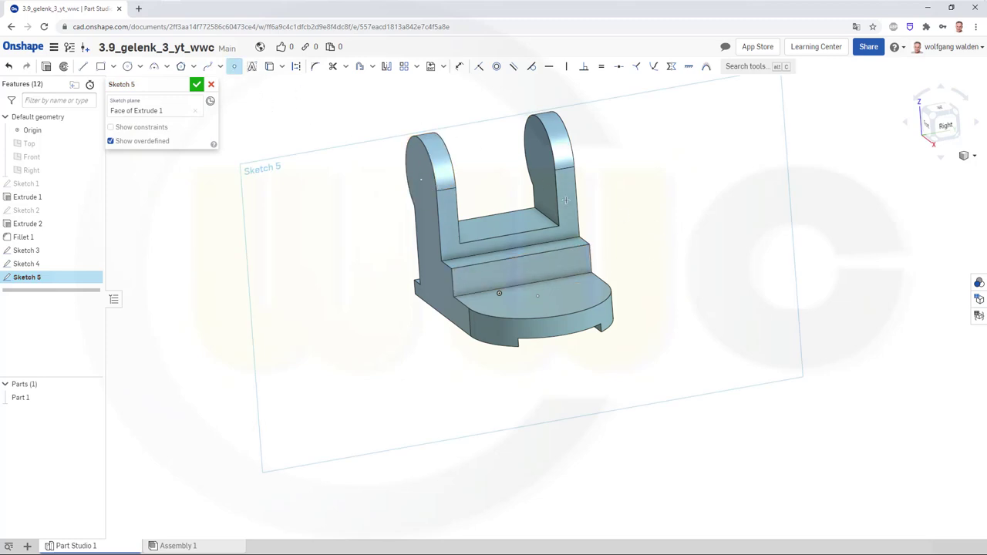
click(521, 257)
click(196, 84)
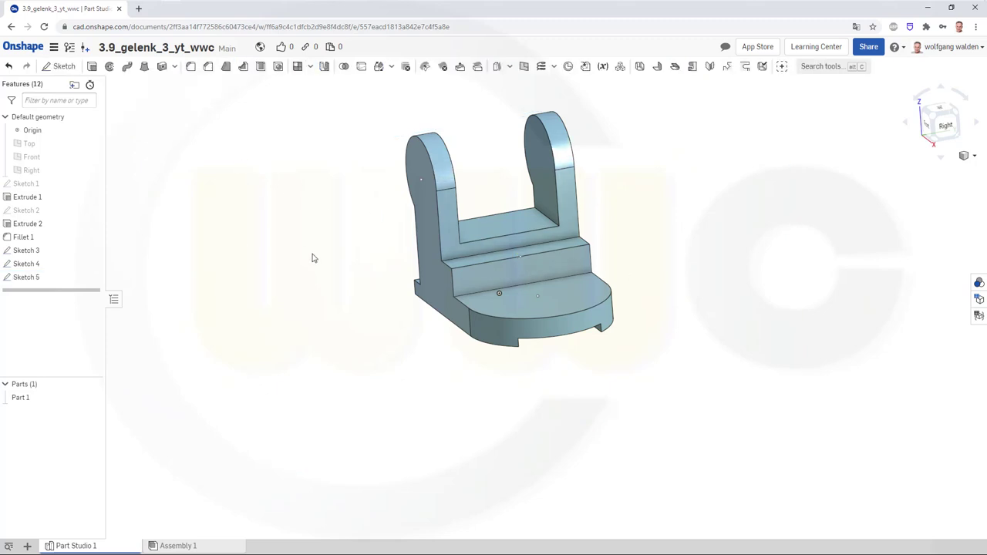
mouse_move(344, 287)
right_down()
mouse_move(350, 278)
mouse_move(398, 297)
mouse_move(381, 282)
right_up()
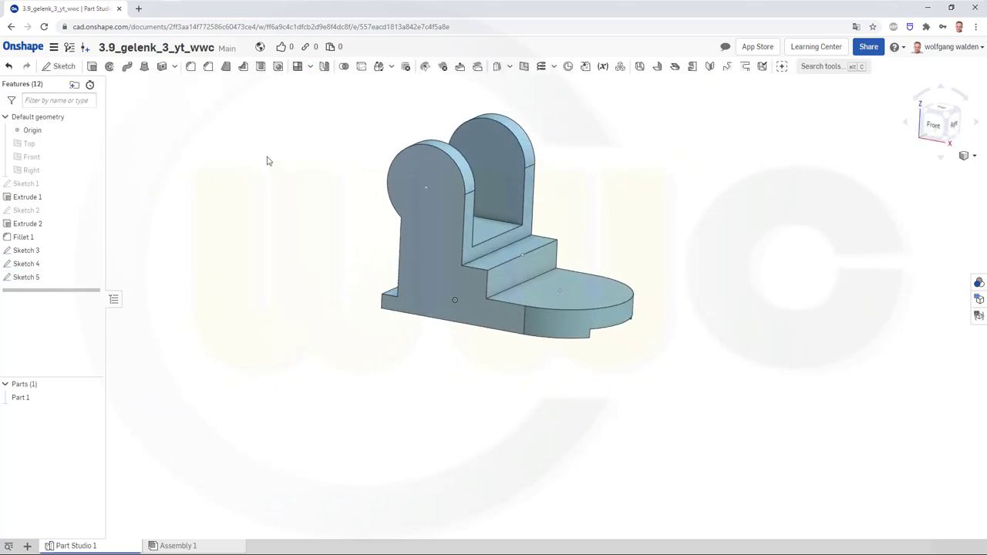
Create Hole 1, a 14 mm through hole at the Sketch 3 point on the base's rounded end.
click(278, 66)
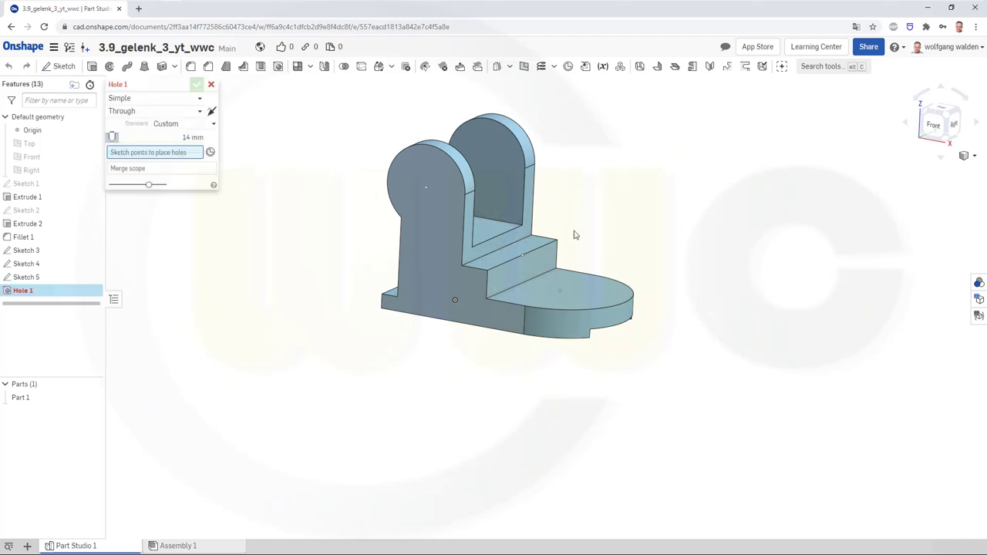
click(559, 291)
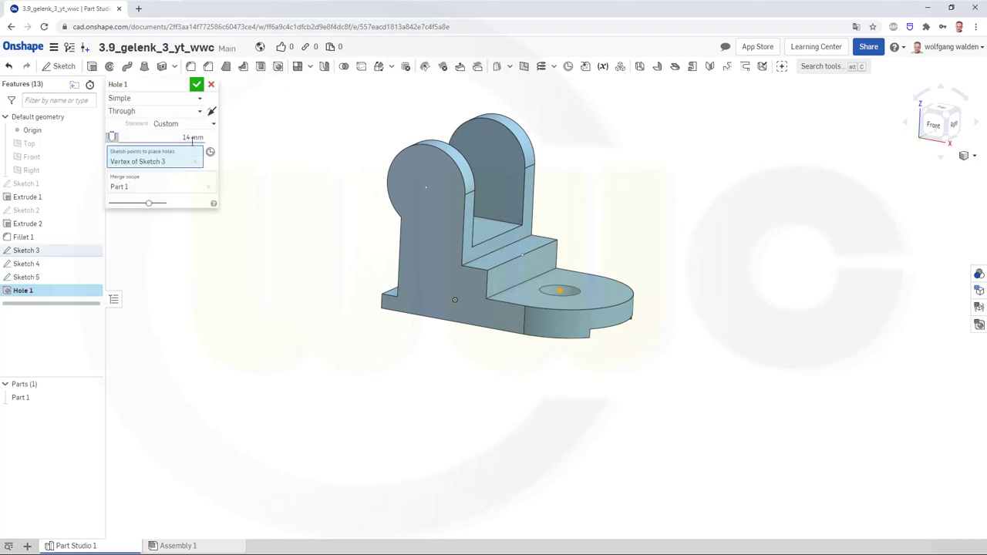
mouse_move(302, 242)
right_down()
mouse_move(289, 260)
mouse_move(293, 221)
mouse_move(295, 244)
right_up()
click(196, 85)
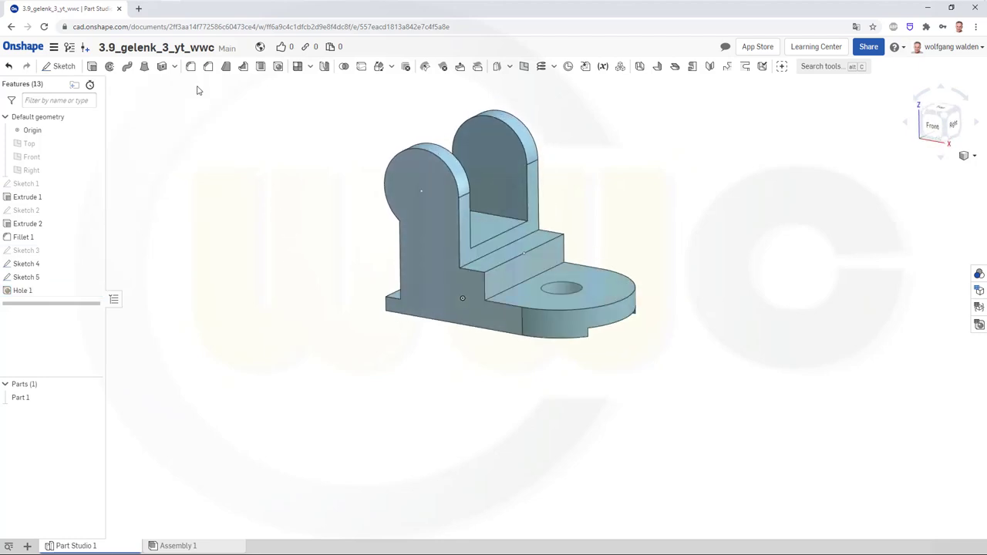
Create Hole 2 at the Sketch 4 lug centre point with a 13 mm through diameter.
click(278, 67)
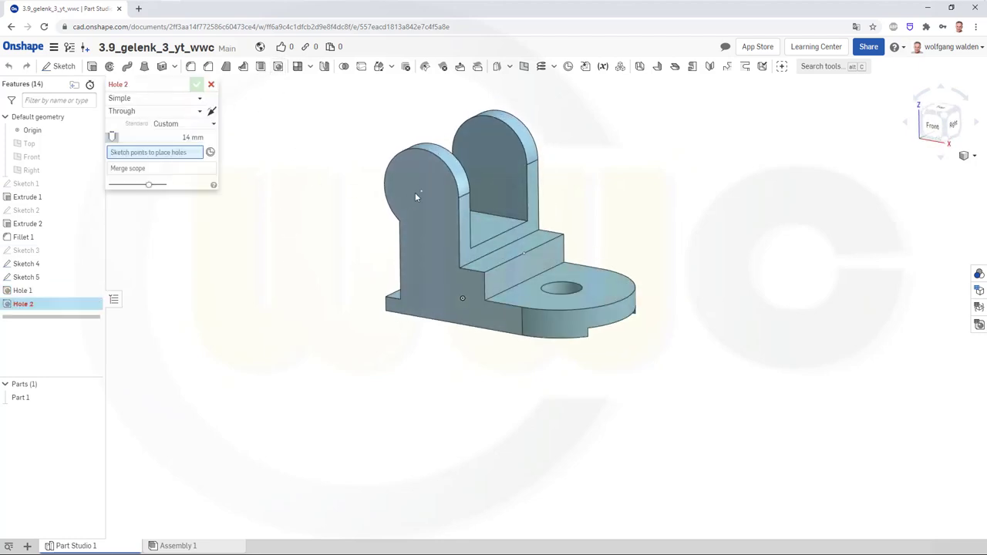
click(421, 192)
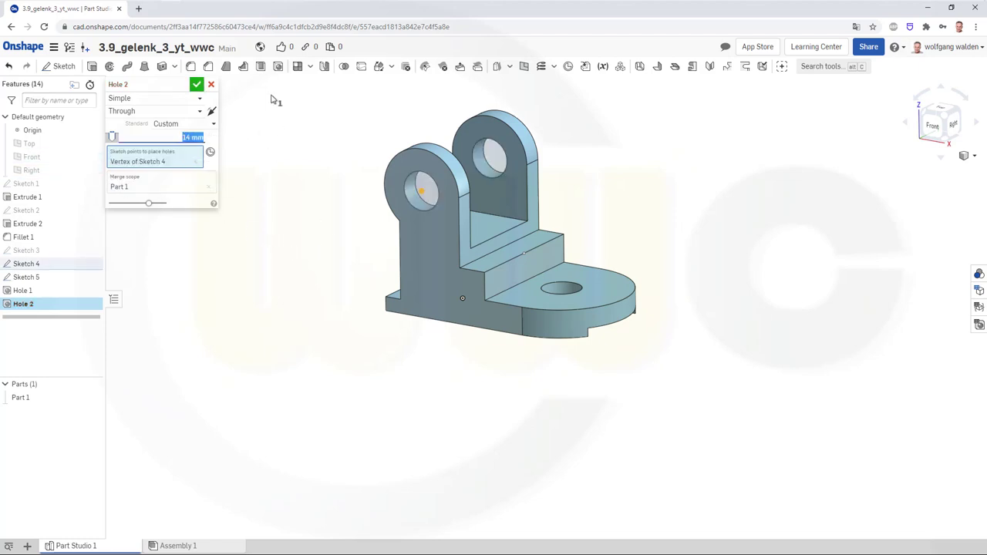
text(13)
key(Return)
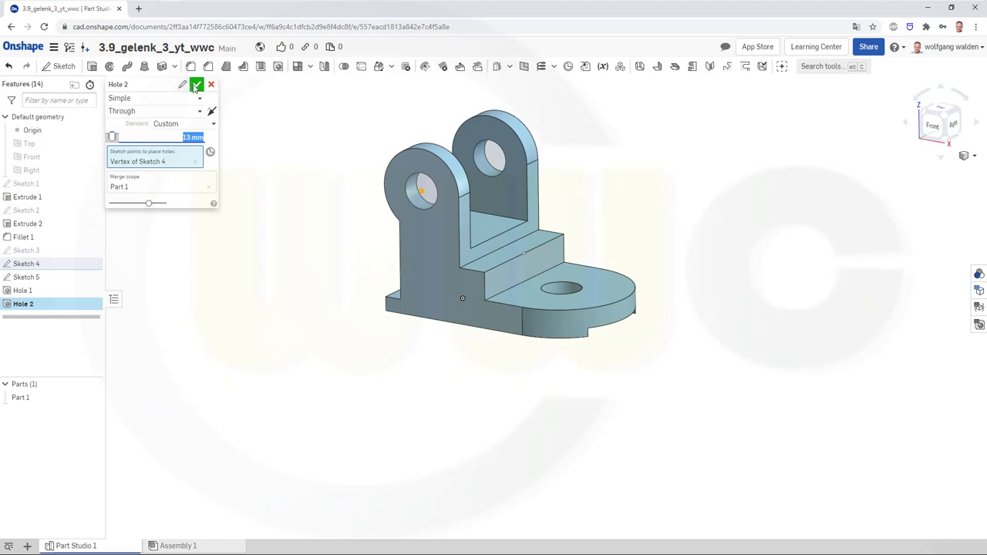
click(196, 87)
right_drag(325, 210, 277, 201)
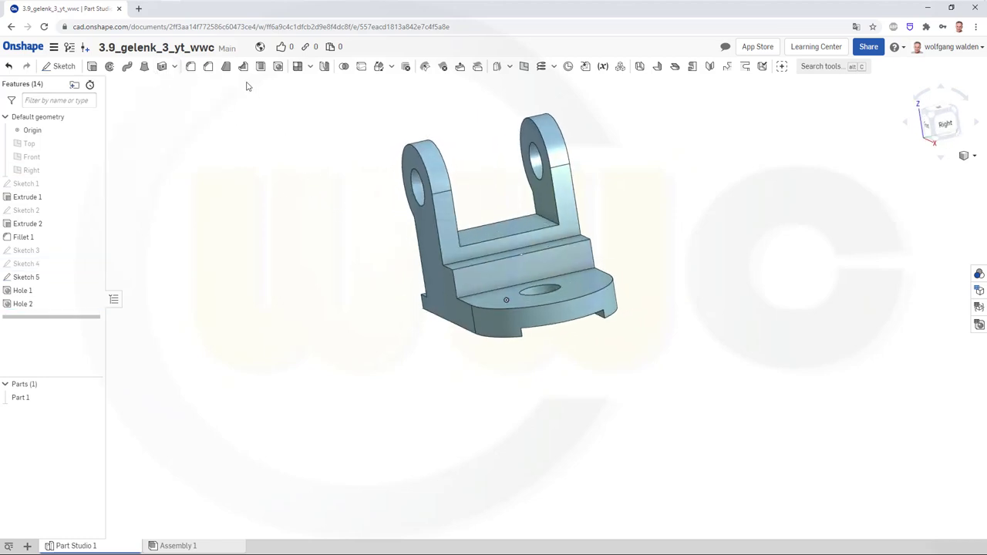
Place Hole 3 at the Sketch 5 step point as a Blind hole, 20 mm diameter, 20 deep.
click(522, 256)
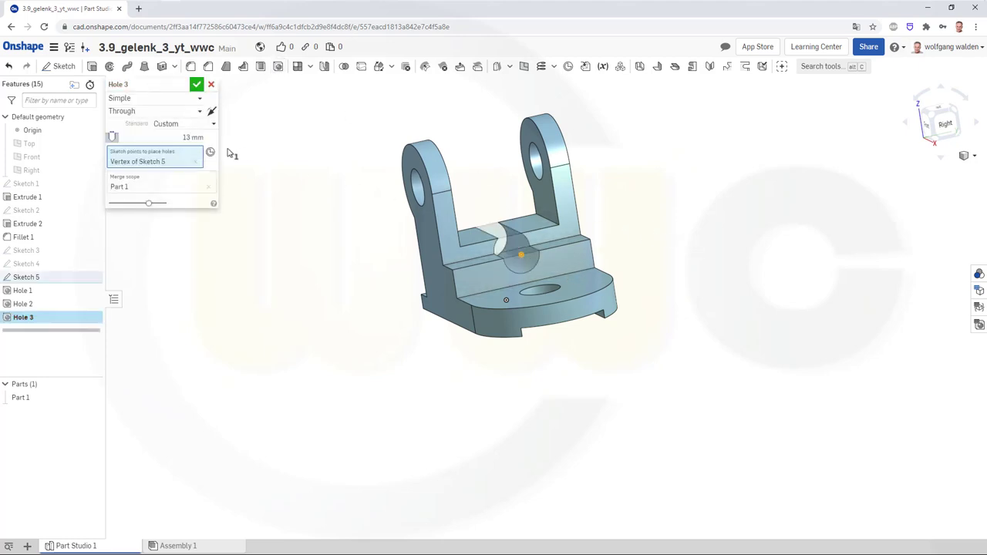
click(200, 112)
click(161, 141)
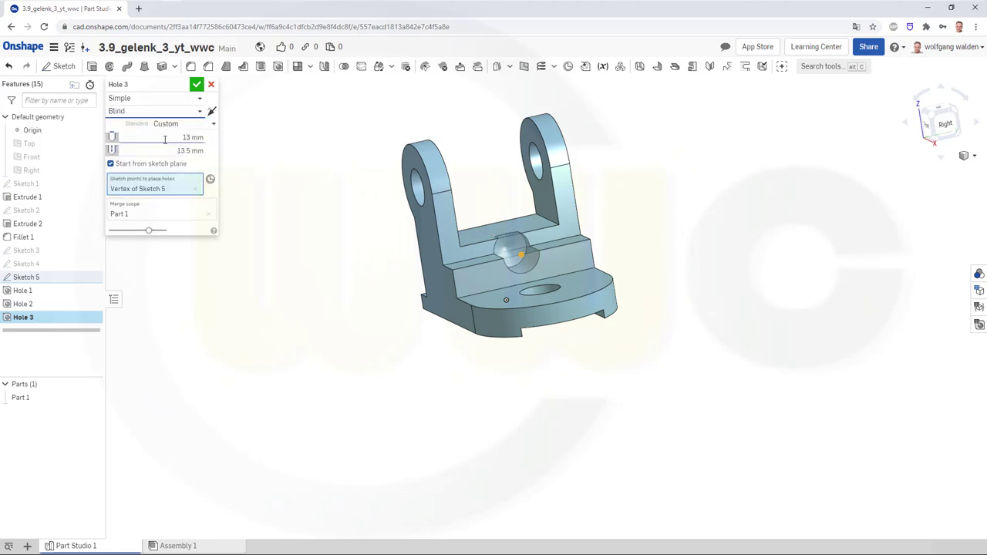
click(164, 140)
text(20)
key(Tab)
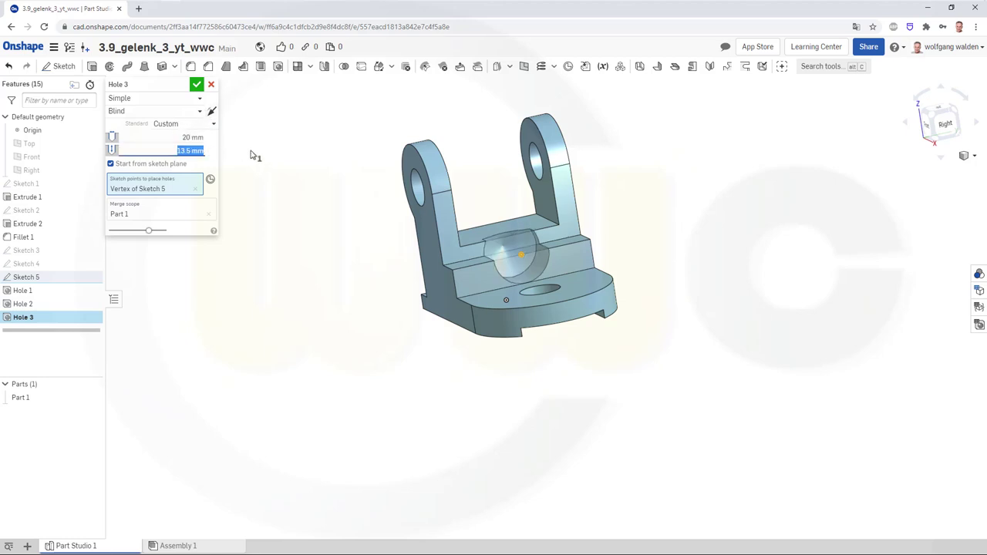
text(20)
mouse_move(301, 170)
right_down()
mouse_move(323, 163)
mouse_move(310, 217)
right_up()
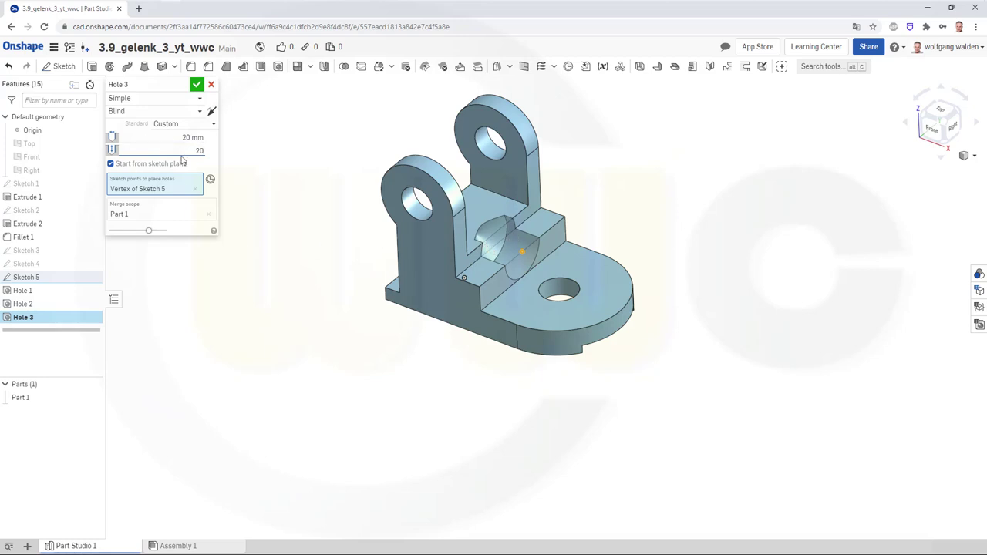
Review Hole 3's standard and type lists, keeping the Custom standard and Simple type.
click(213, 124)
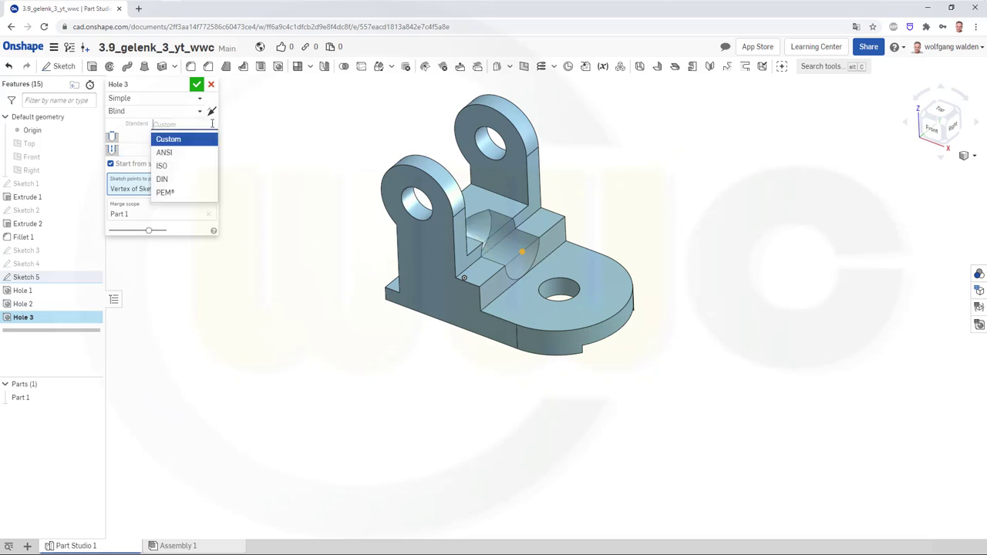
click(260, 111)
click(200, 103)
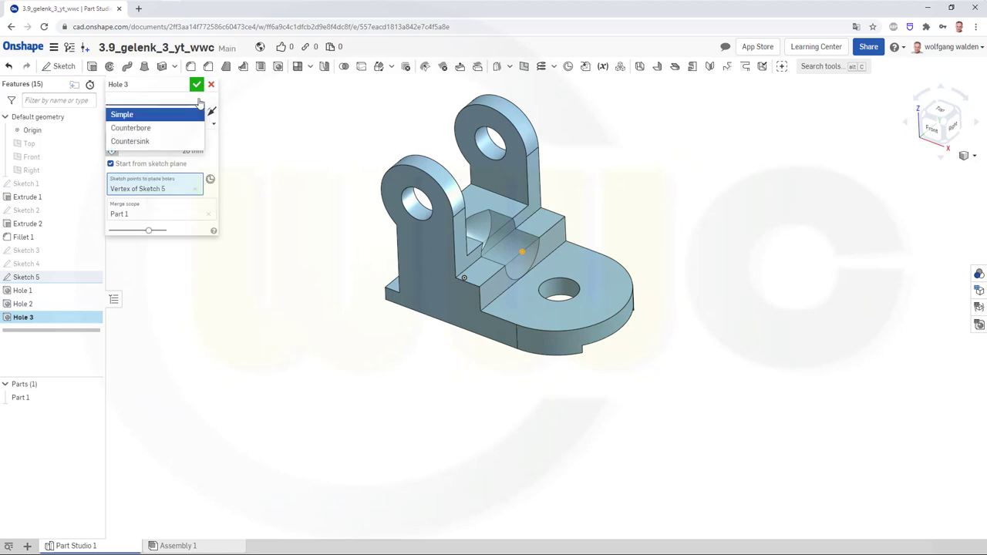
click(259, 125)
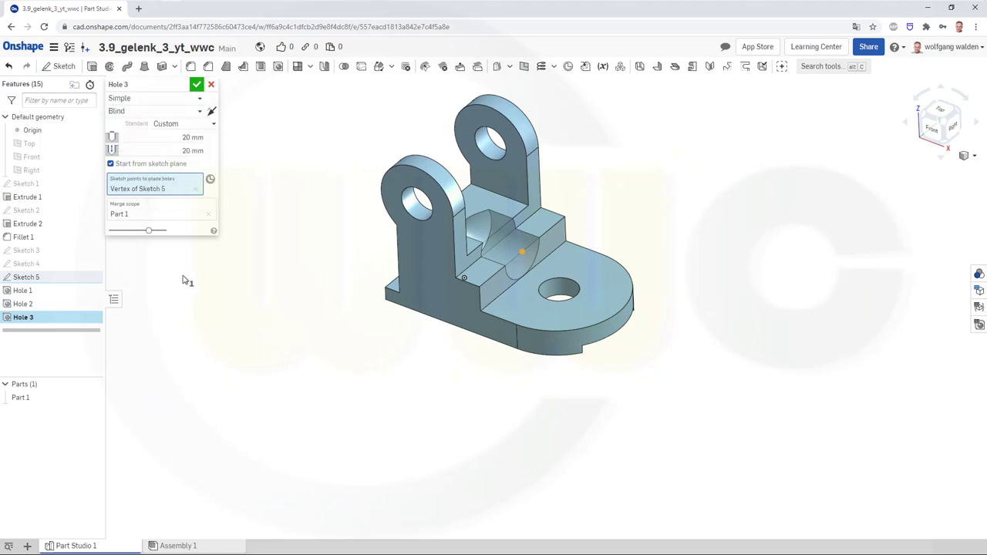
key(Up)
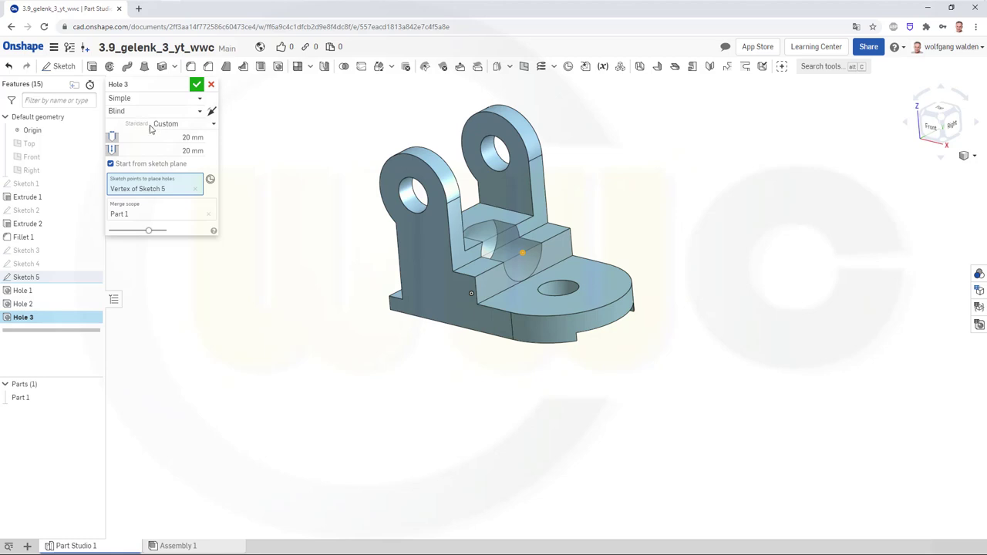
click(159, 128)
click(221, 135)
click(158, 125)
click(267, 119)
mouse_move(286, 229)
right_down()
mouse_move(259, 282)
mouse_move(280, 258)
mouse_move(399, 234)
mouse_move(305, 229)
mouse_move(247, 253)
right_up()
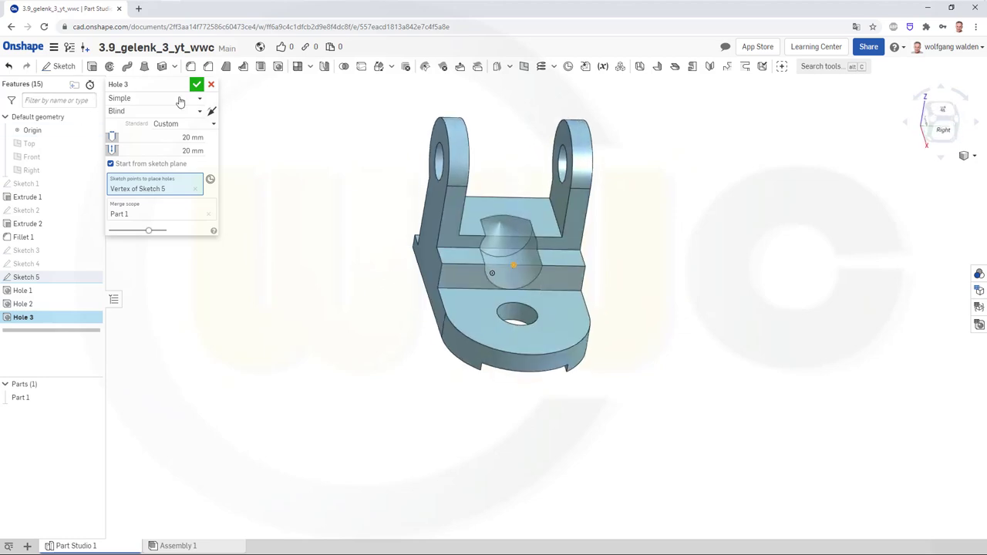
Browse the hole type and standard options again, leaving Simple and Custom unchanged.
click(199, 99)
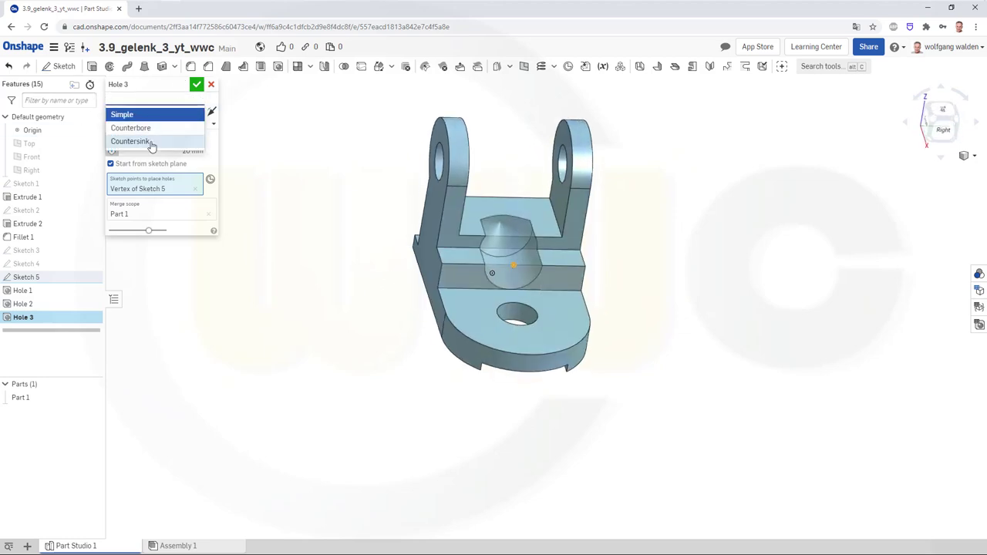
click(263, 148)
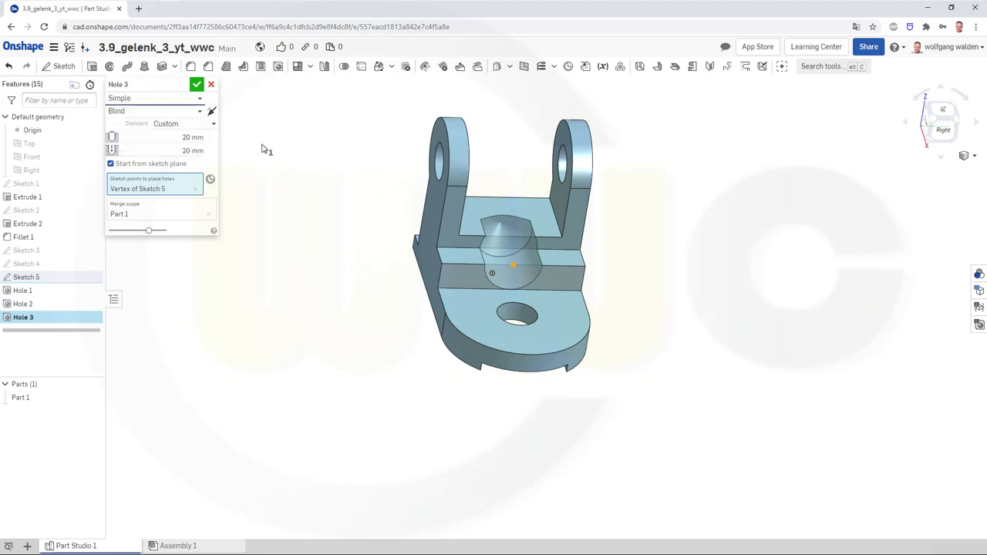
click(214, 125)
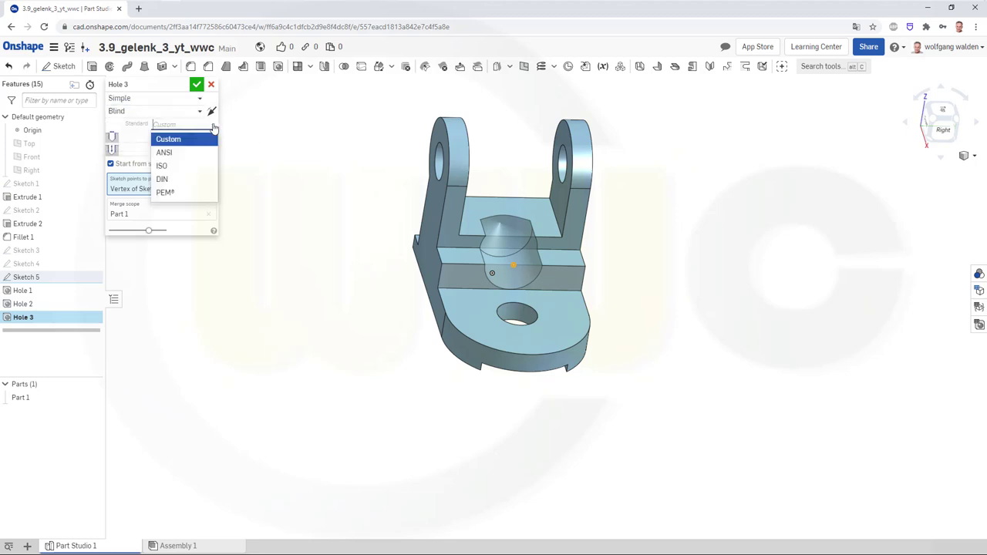
click(262, 136)
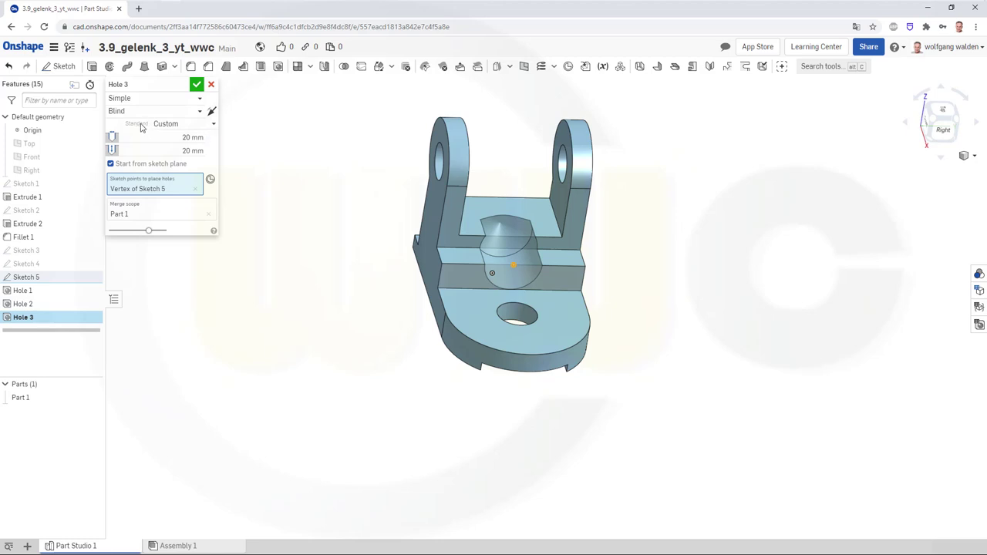
click(167, 123)
click(256, 138)
click(202, 98)
click(257, 116)
Change Hole 3's end condition from Blind to Blind in last.
click(199, 112)
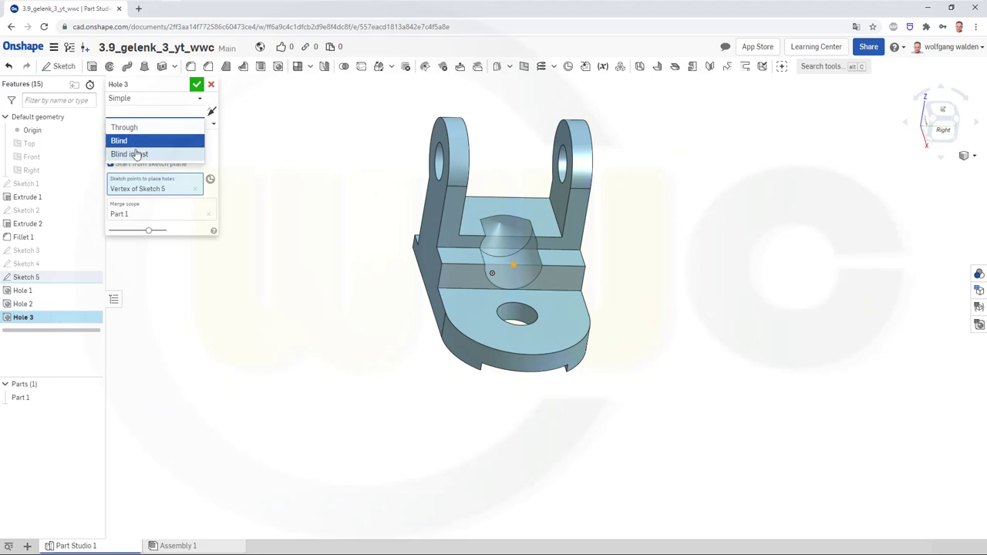
click(276, 125)
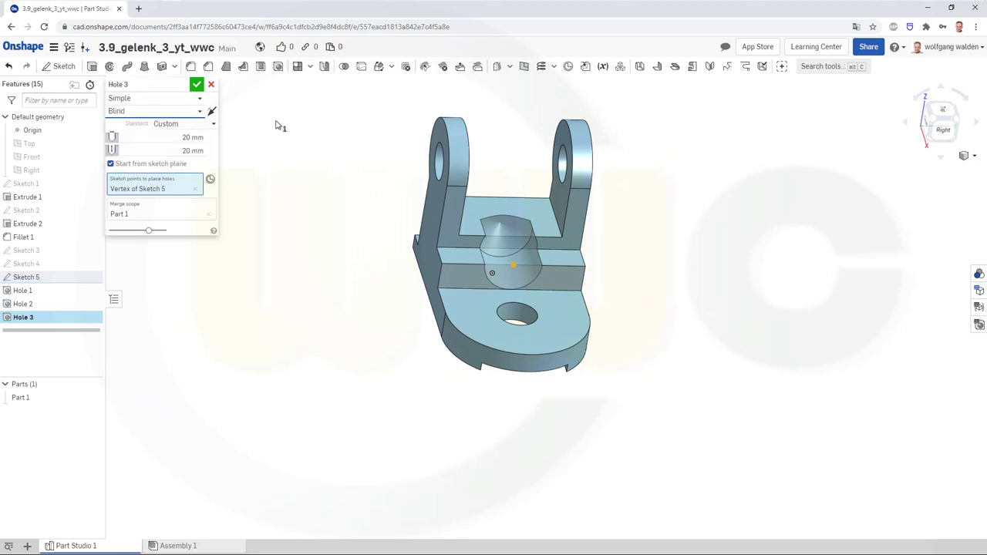
click(199, 114)
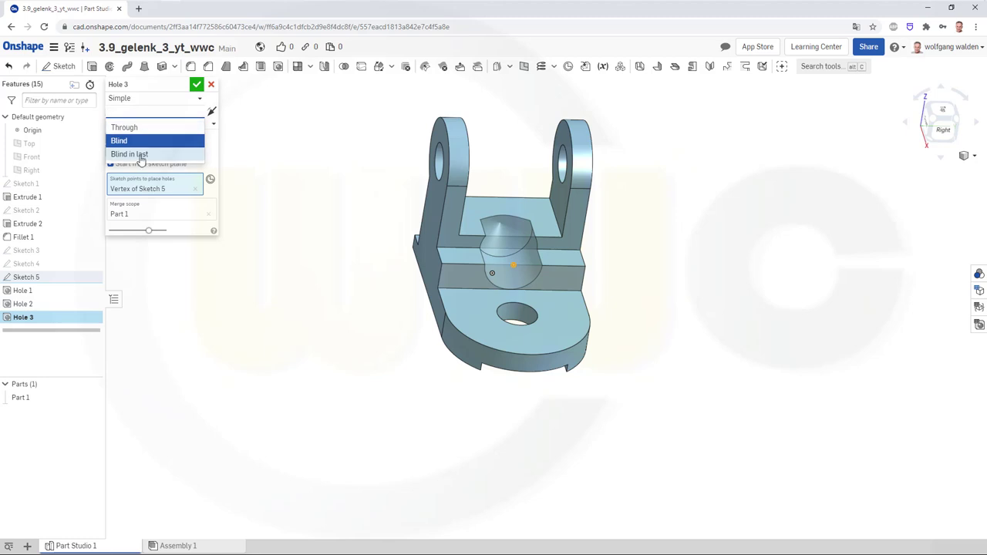
click(130, 155)
mouse_move(247, 187)
right_down()
mouse_move(314, 265)
mouse_move(329, 188)
right_up()
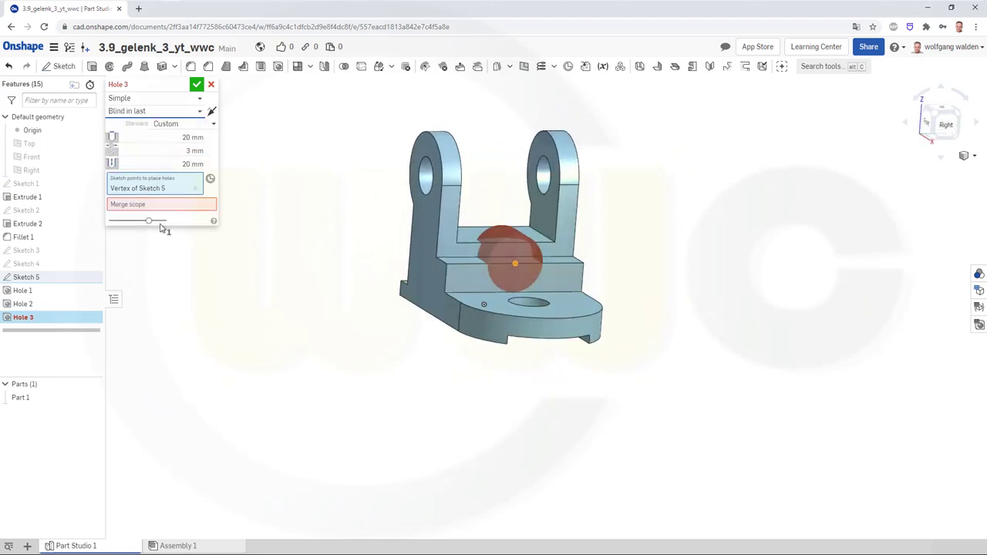
Cancel Hole 3 and add a 20 mm centre-point circle to Sketch 5 on the step-edge point.
click(212, 86)
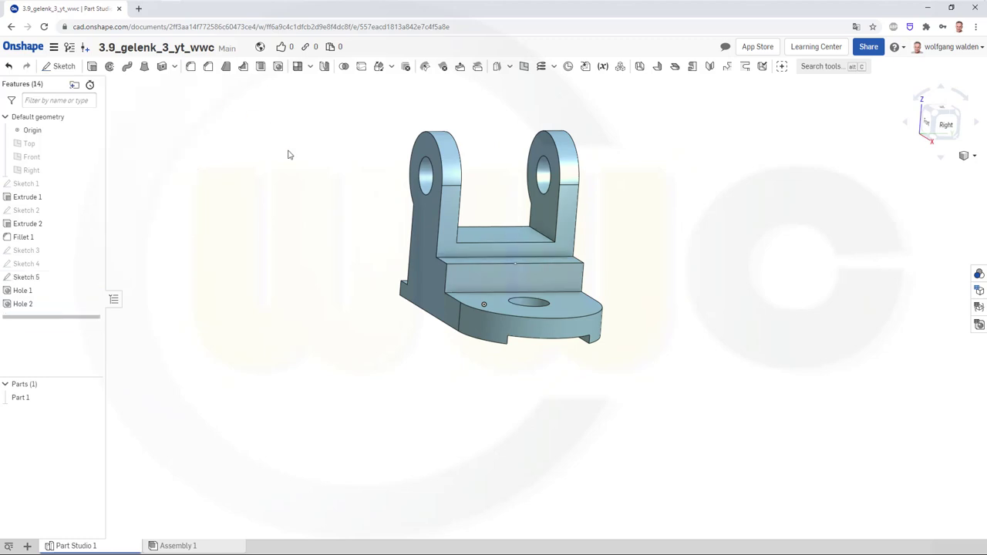
mouse_move(339, 211)
right_down()
mouse_move(293, 212)
mouse_move(288, 201)
mouse_move(317, 208)
mouse_move(341, 236)
mouse_move(329, 223)
right_up()
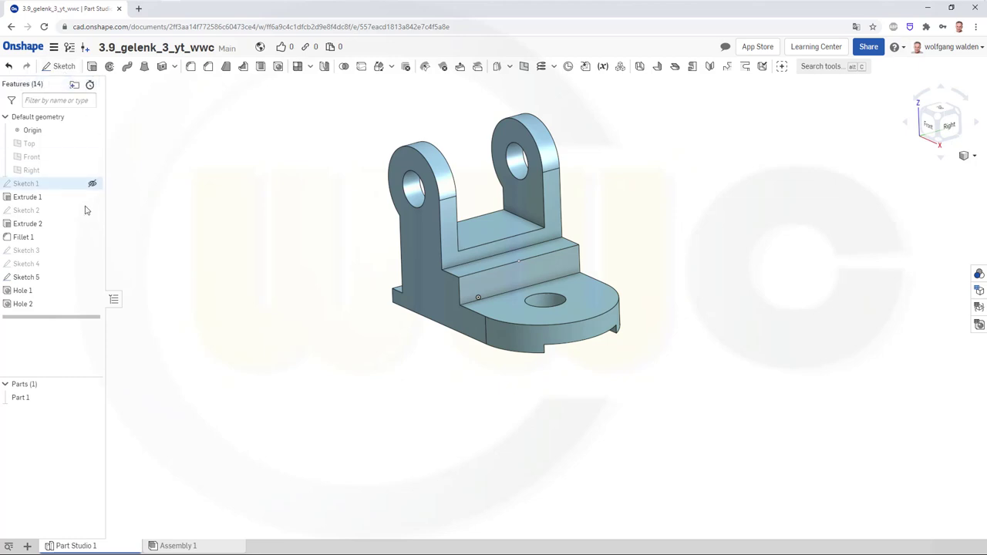
double_click(36, 278)
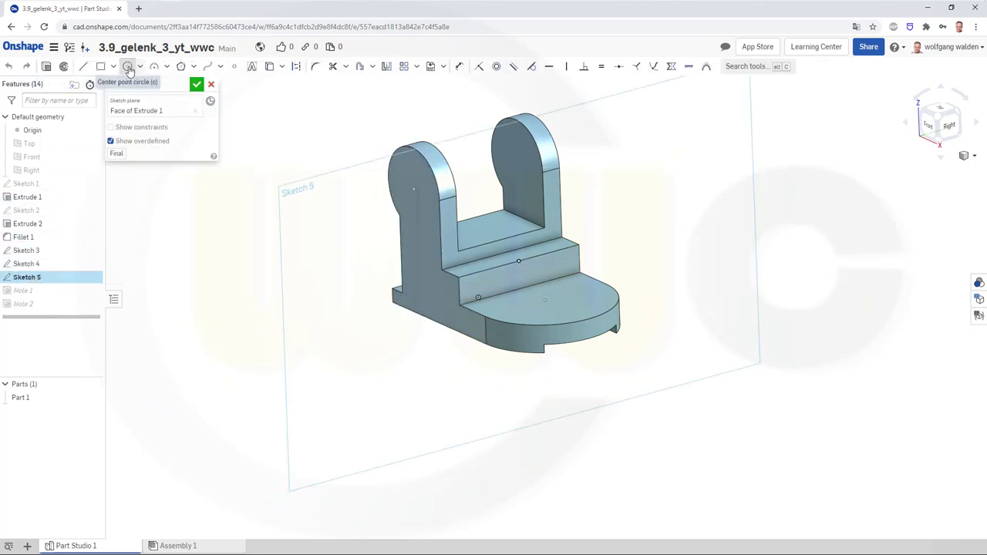
click(127, 66)
click(520, 262)
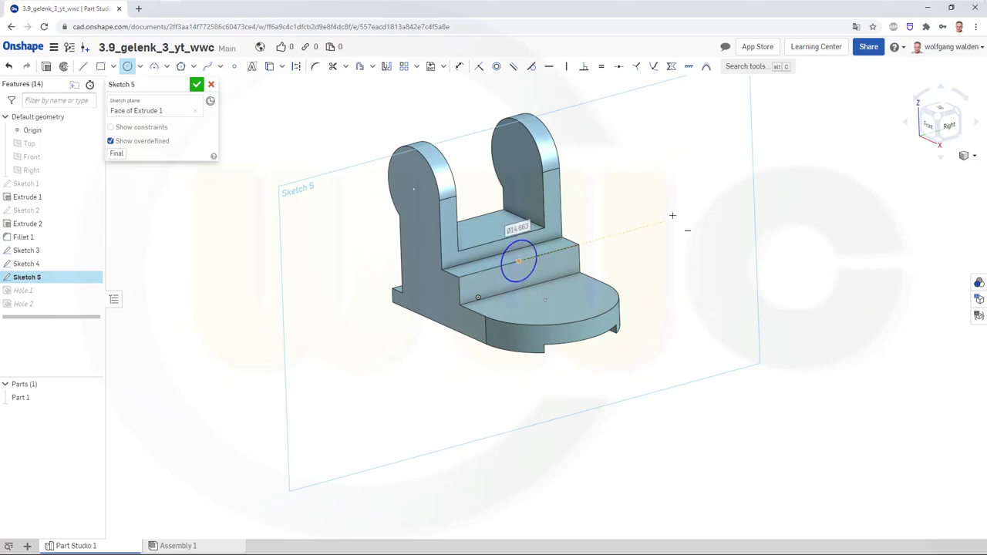
text(20)
key(Return)
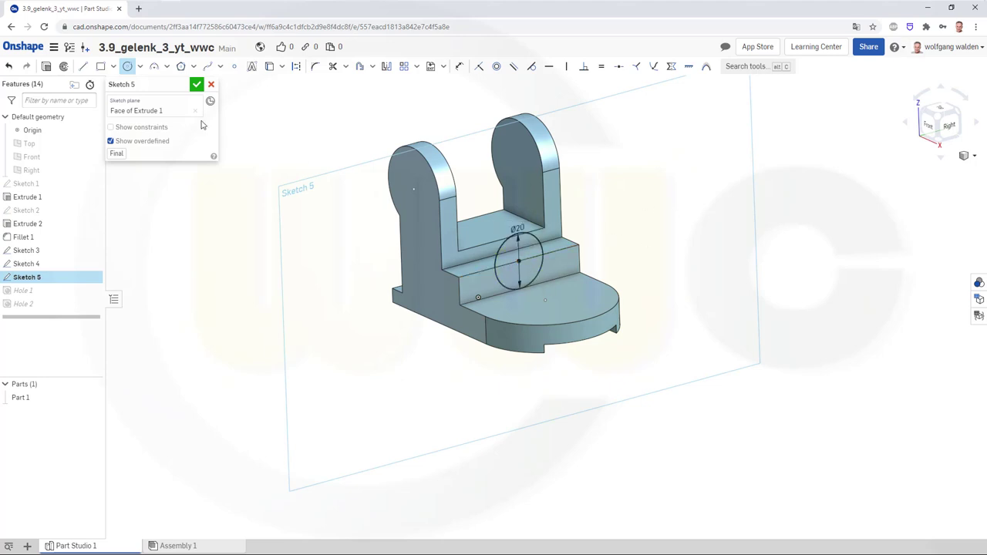
click(197, 84)
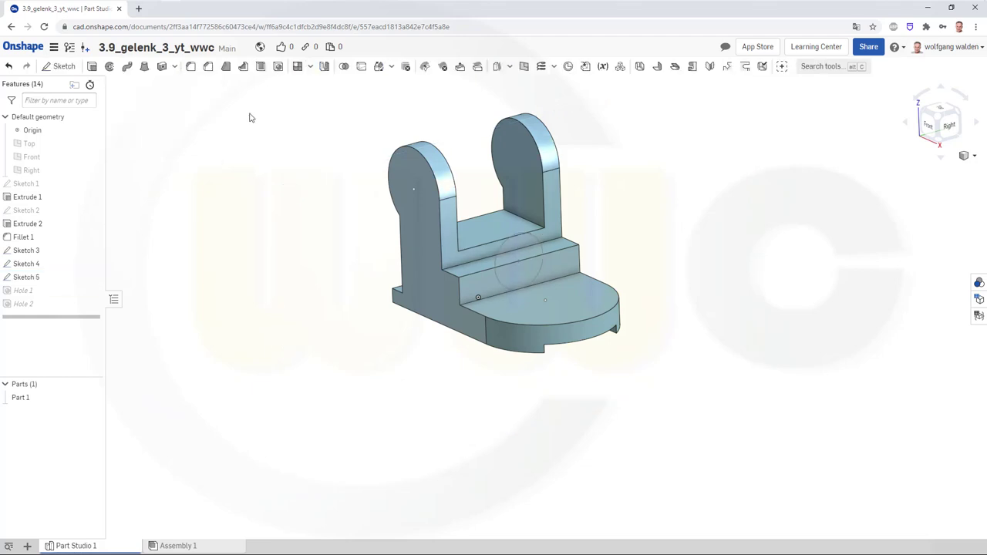
Remove-extrude the Sketch 5 circle 10 mm into the step as Extrude 3.
click(91, 68)
right_drag(311, 291, 351, 287)
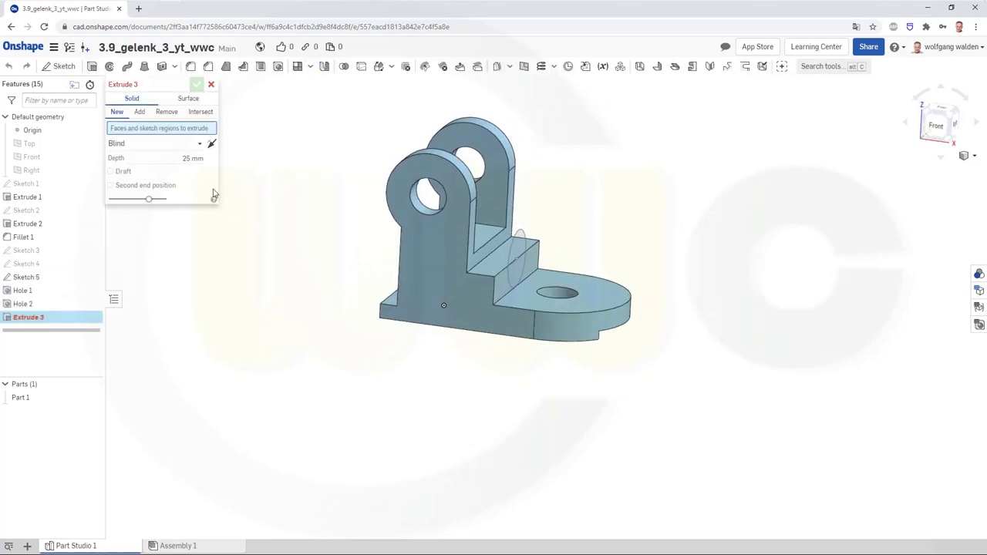
click(166, 113)
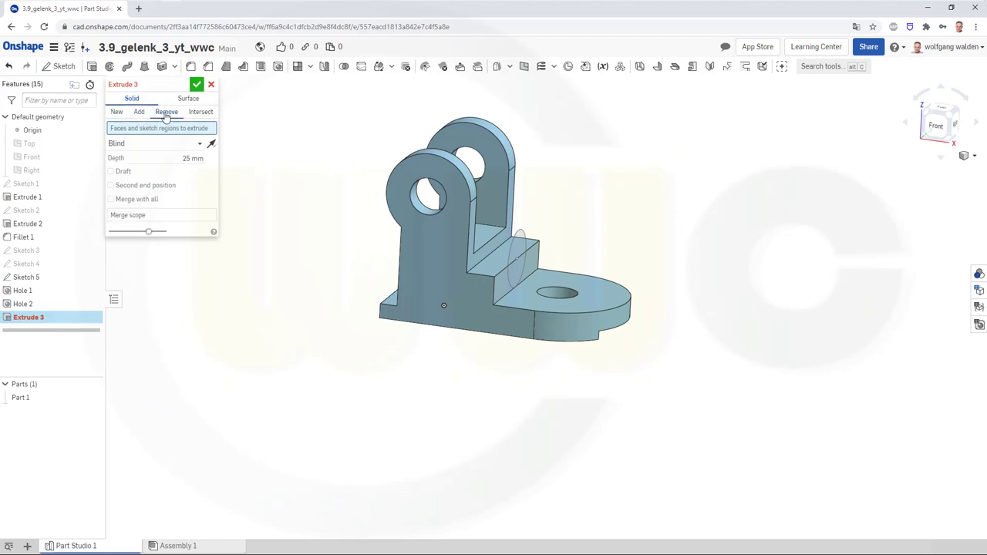
click(160, 157)
text(20)
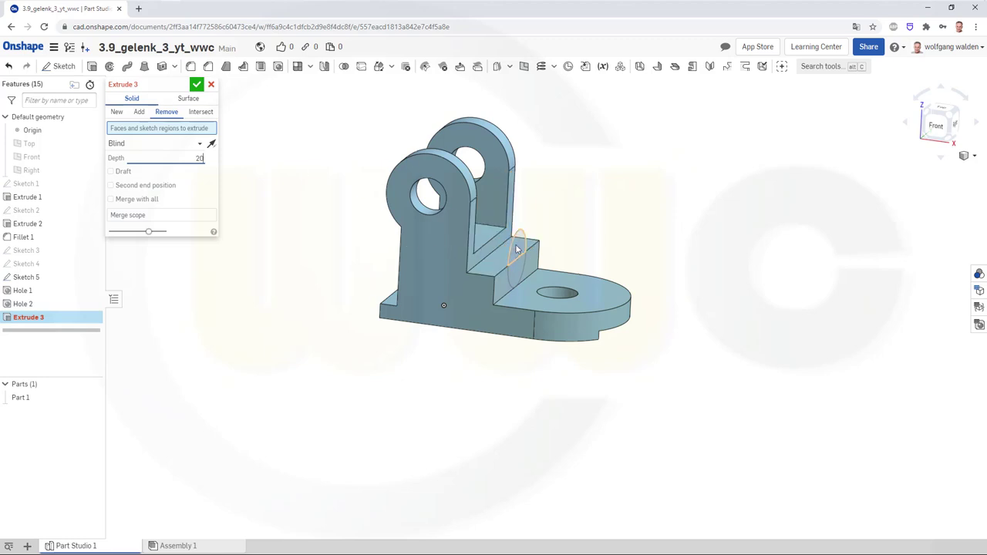
double_click(185, 157)
text(10)
click(520, 275)
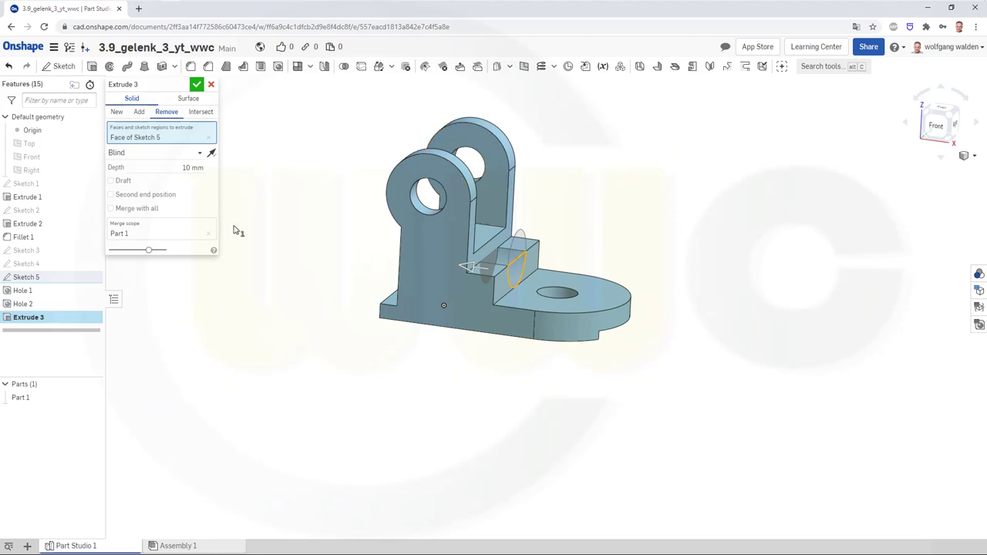
key(n)
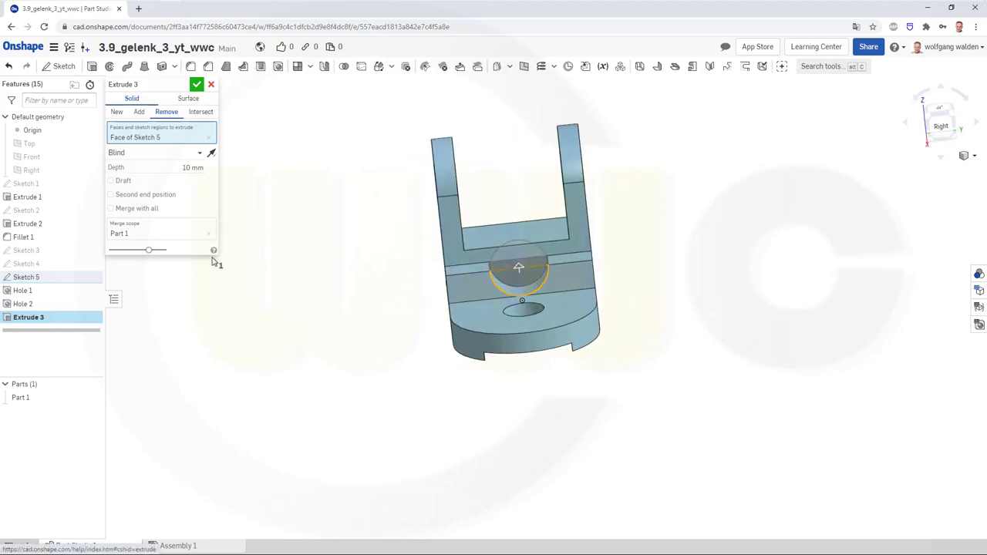
click(197, 85)
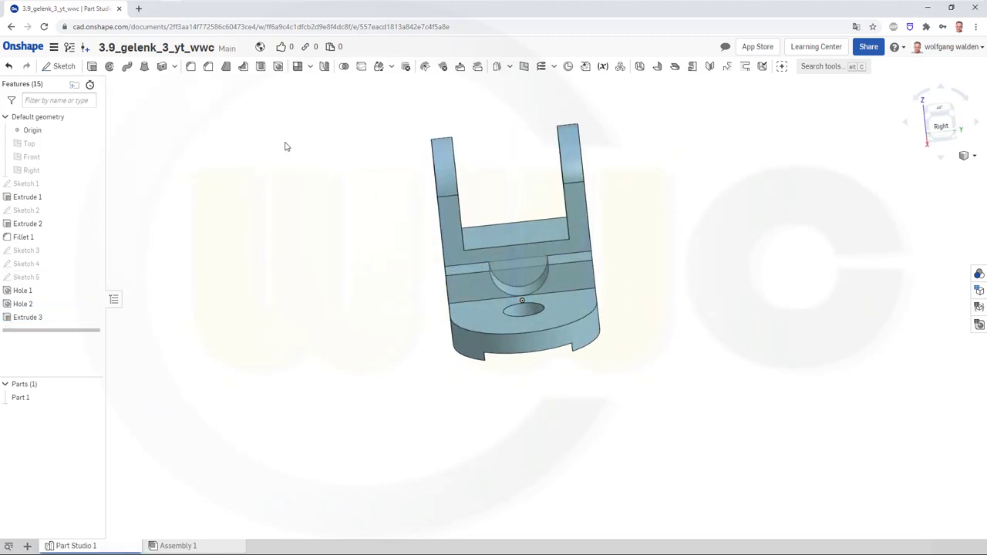
mouse_move(322, 244)
right_down()
mouse_move(383, 226)
mouse_move(396, 240)
mouse_move(389, 168)
right_up()
key(f)
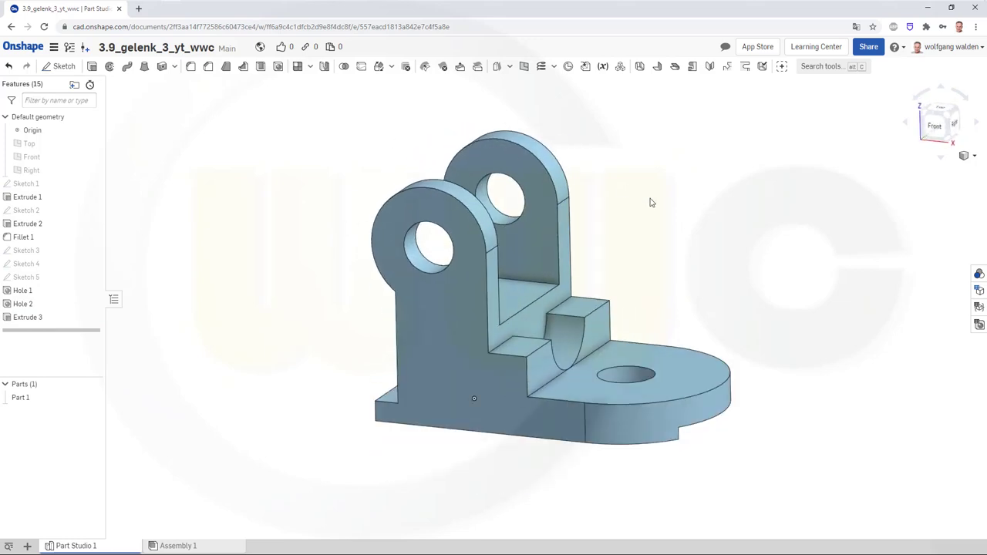
mouse_move(669, 225)
right_down()
mouse_move(661, 249)
mouse_move(672, 266)
mouse_move(656, 216)
mouse_move(610, 234)
mouse_move(670, 229)
mouse_move(683, 216)
mouse_move(669, 272)
mouse_move(651, 236)
right_up()
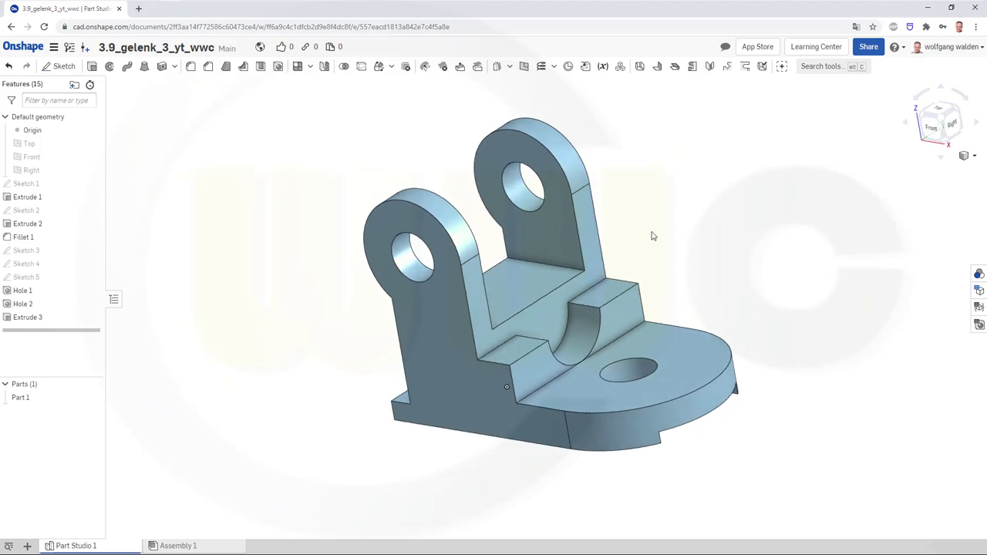
mouse_move(652, 236)
right_down()
mouse_move(654, 214)
mouse_move(649, 239)
mouse_move(678, 232)
right_up()
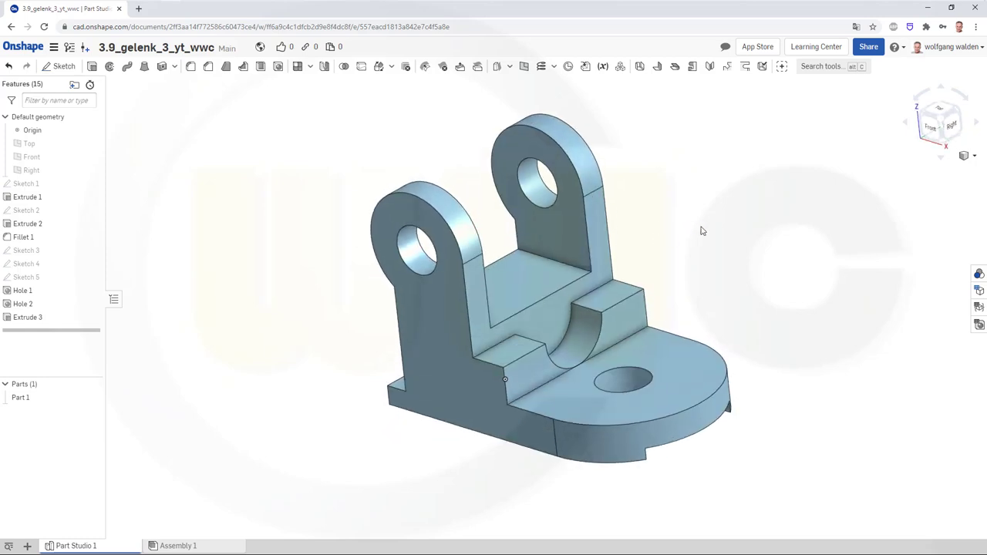